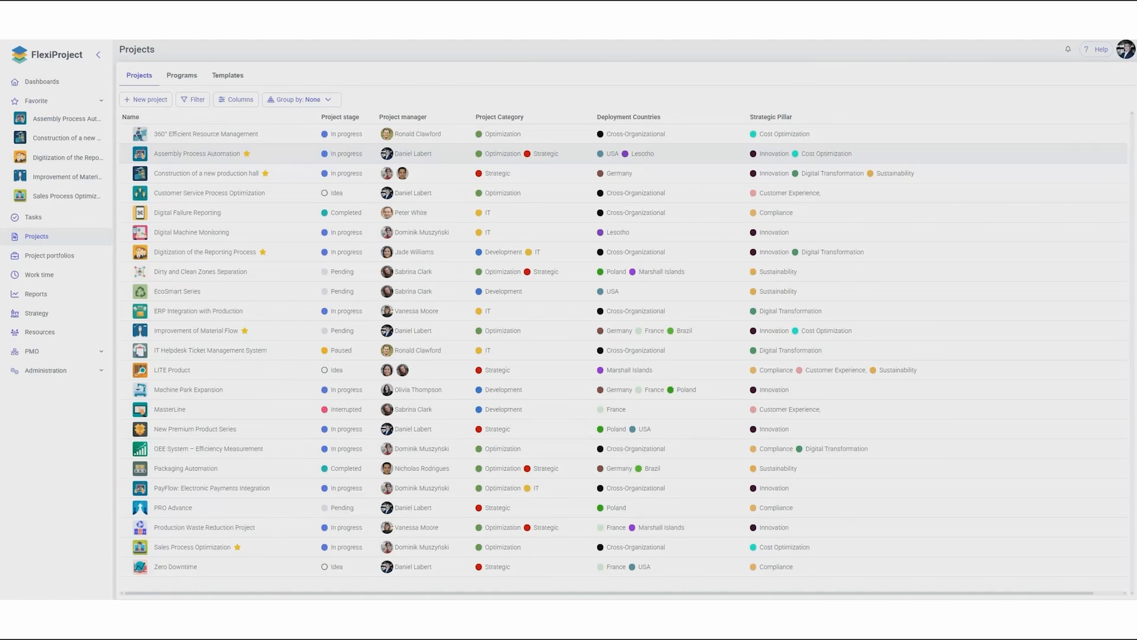
- Open the project charters module settings in the system settings
{"action": "left_click", "coordinate": [95, 371]}
{"action": "left_click", "coordinate": [82, 435]}
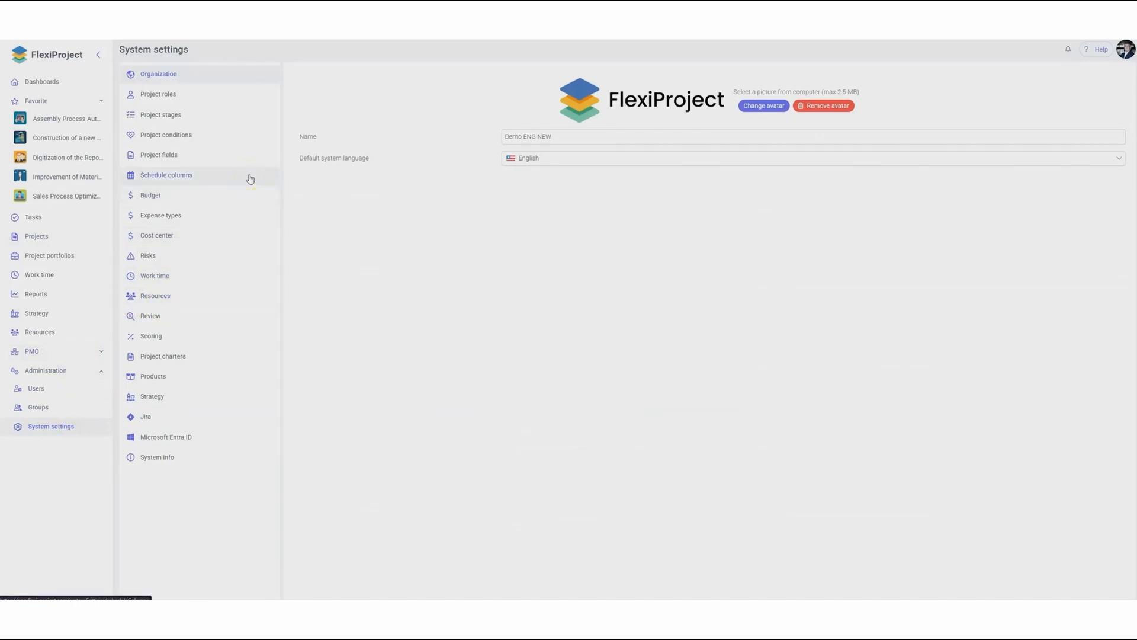
{"action": "left_click", "coordinate": [220, 354]}
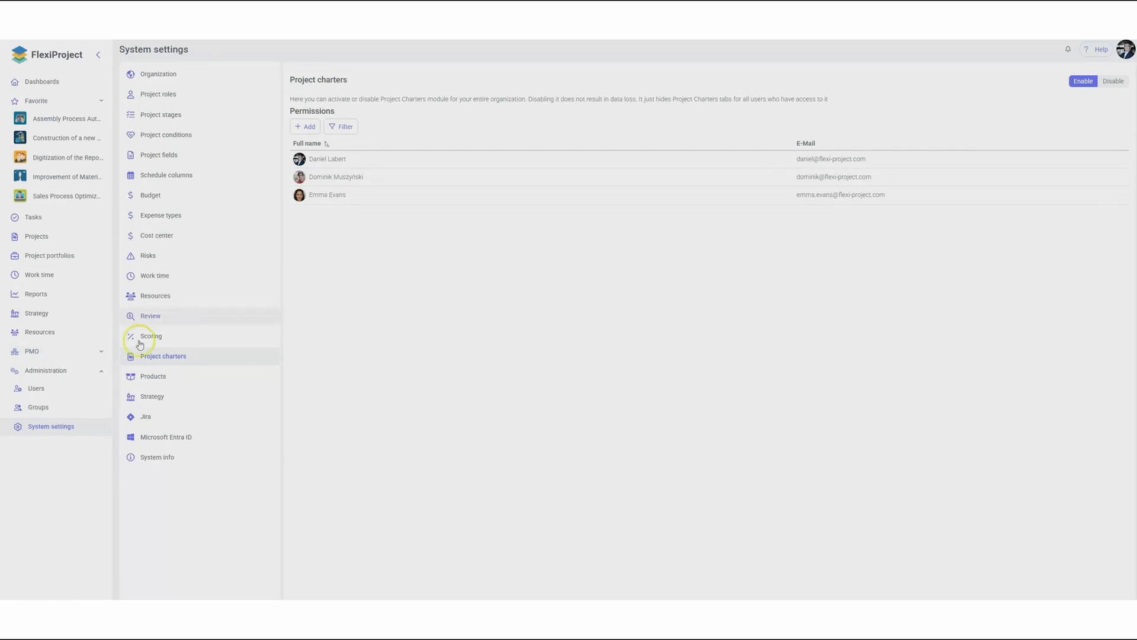
- View the PMO list of project charter templates and the project charter page of the 360° Efficient Resource Management project
{"action": "left_click", "coordinate": [79, 356]}
{"action": "left_click", "coordinate": [50, 372]}
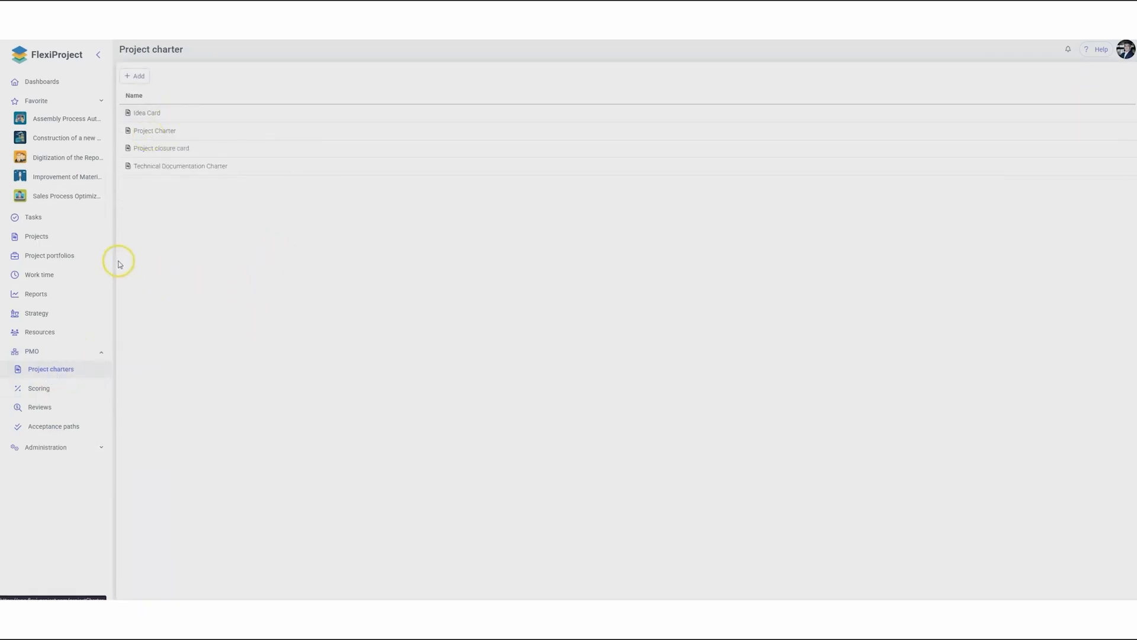
{"action": "left_click", "coordinate": [72, 242]}
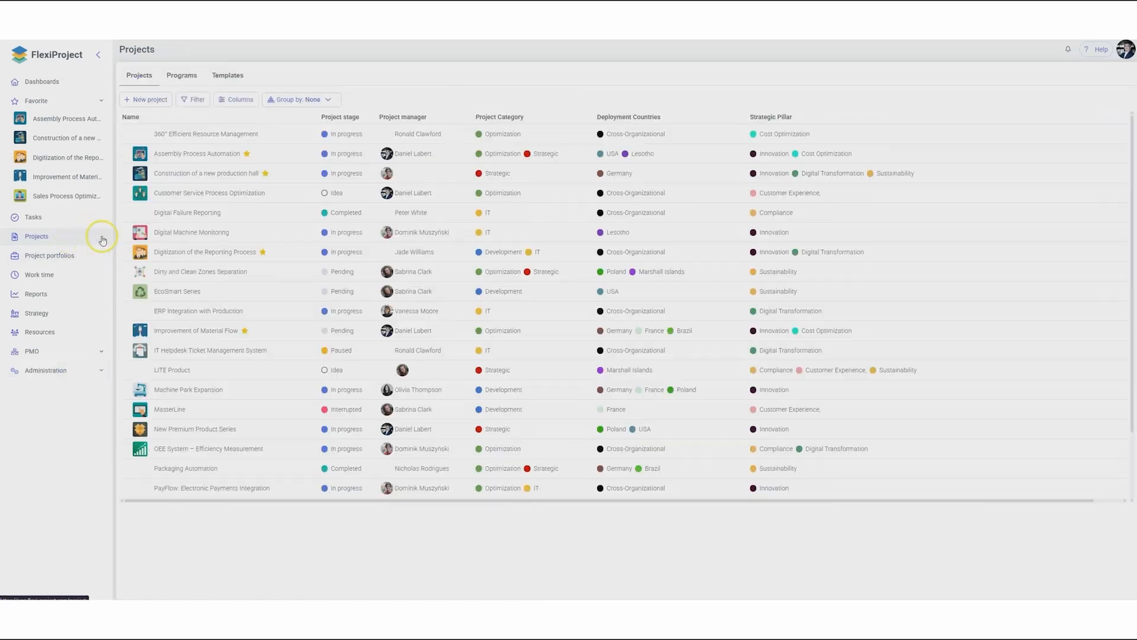
{"action": "left_click", "coordinate": [178, 133]}
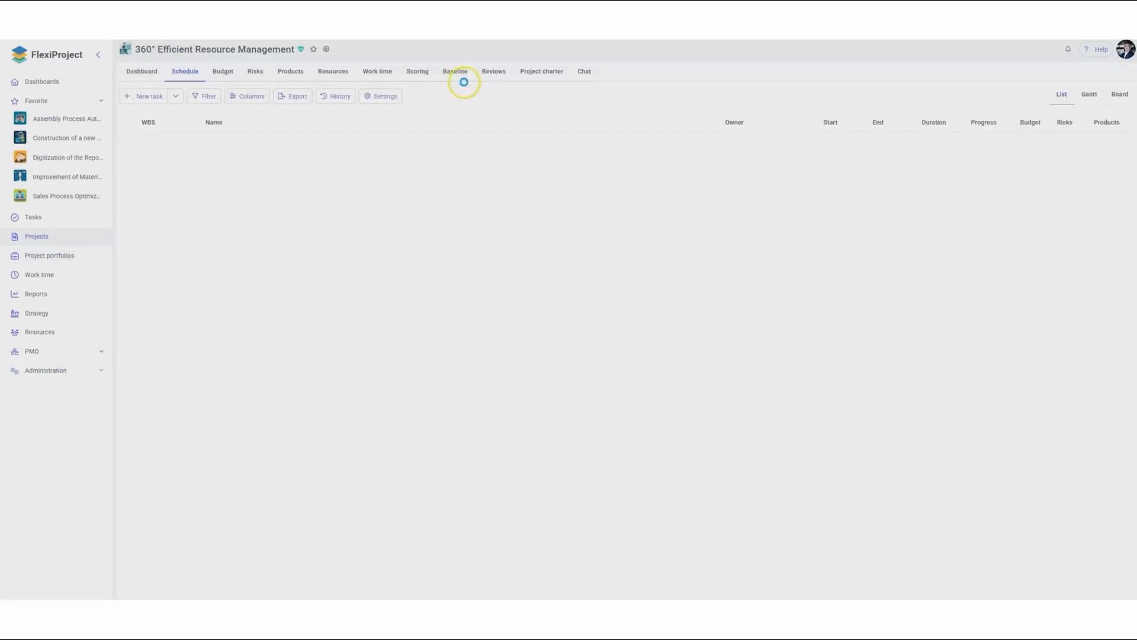
{"action": "left_click", "coordinate": [535, 72]}
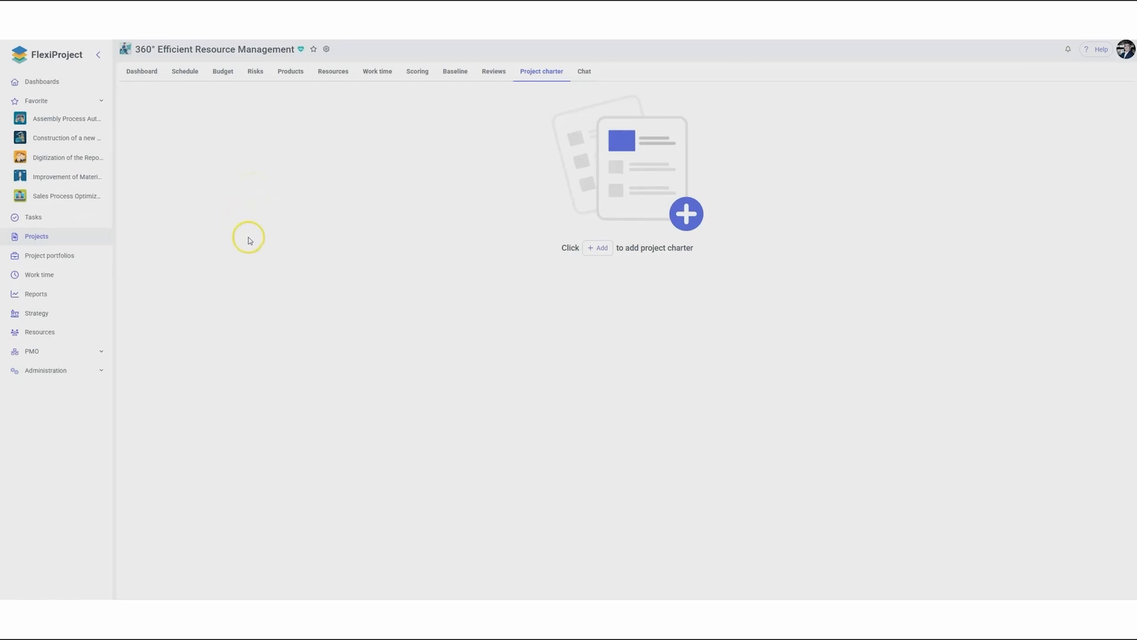
- Open the Technical Documentation Charter template and examine its layout and the fields available for building charters
{"action": "left_click", "coordinate": [43, 352]}
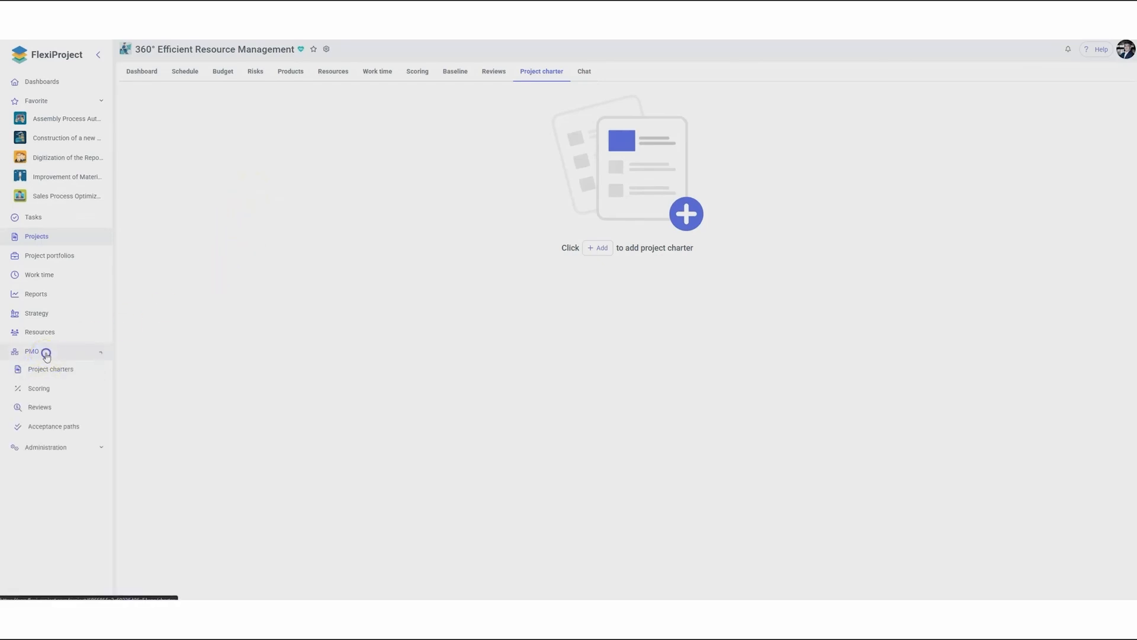
{"action": "left_click", "coordinate": [63, 370]}
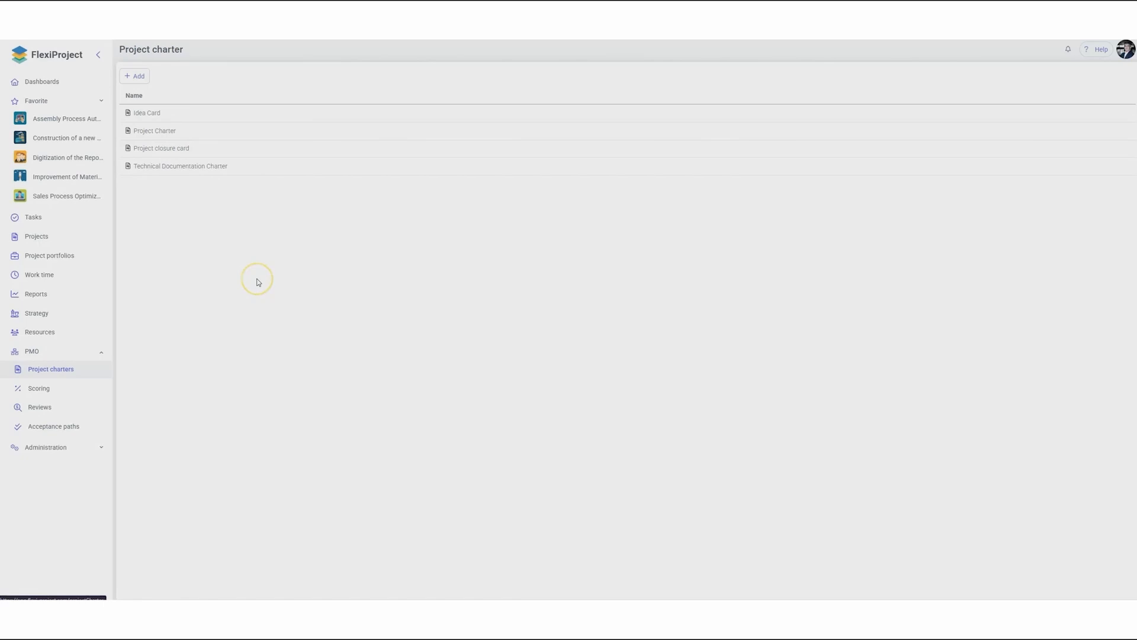
{"action": "left_click", "coordinate": [178, 168]}
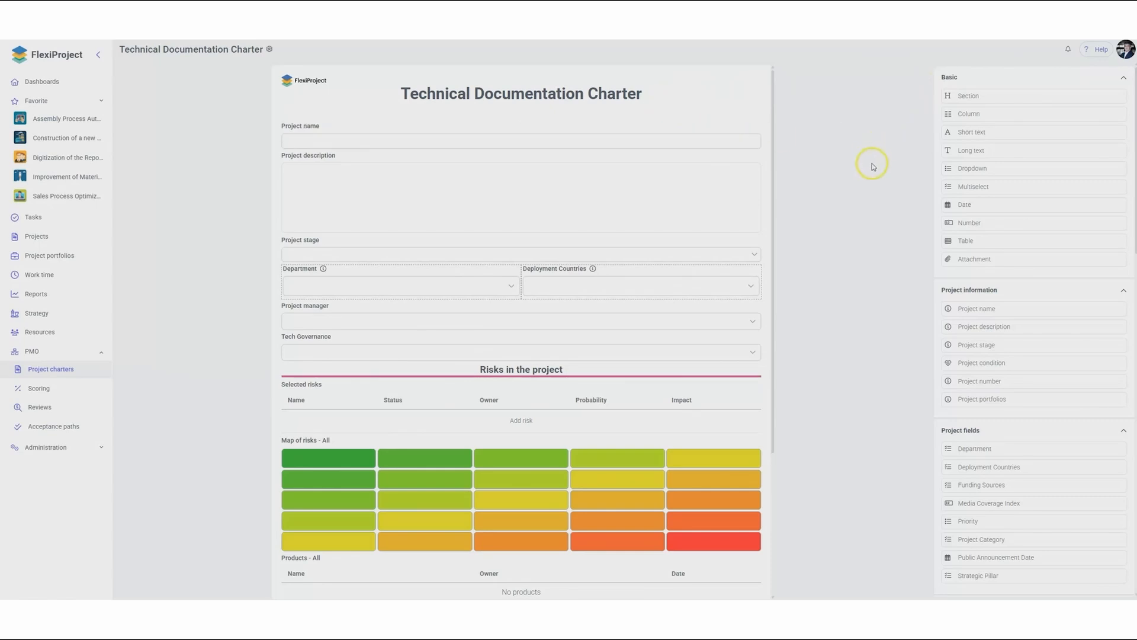
{"action": "scroll", "coordinate": [1008, 348], "scroll_direction": "down", "scroll_amount": 3}
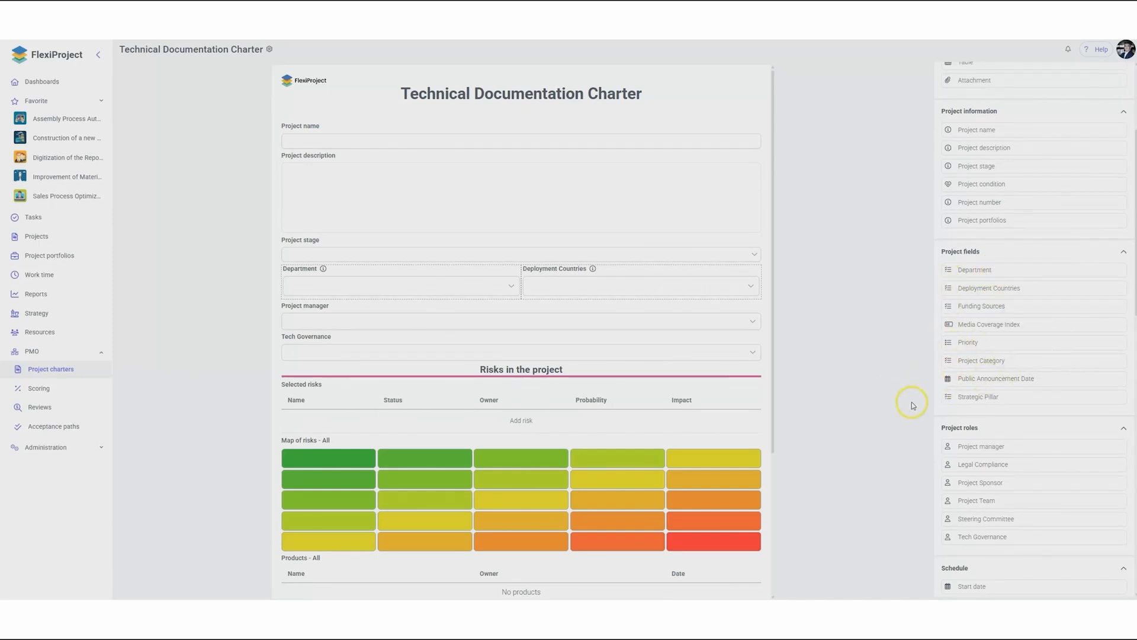
{"action": "scroll", "coordinate": [973, 412], "scroll_direction": "down", "scroll_amount": 2}
{"action": "scroll", "coordinate": [973, 413], "scroll_direction": "up", "scroll_amount": 5}
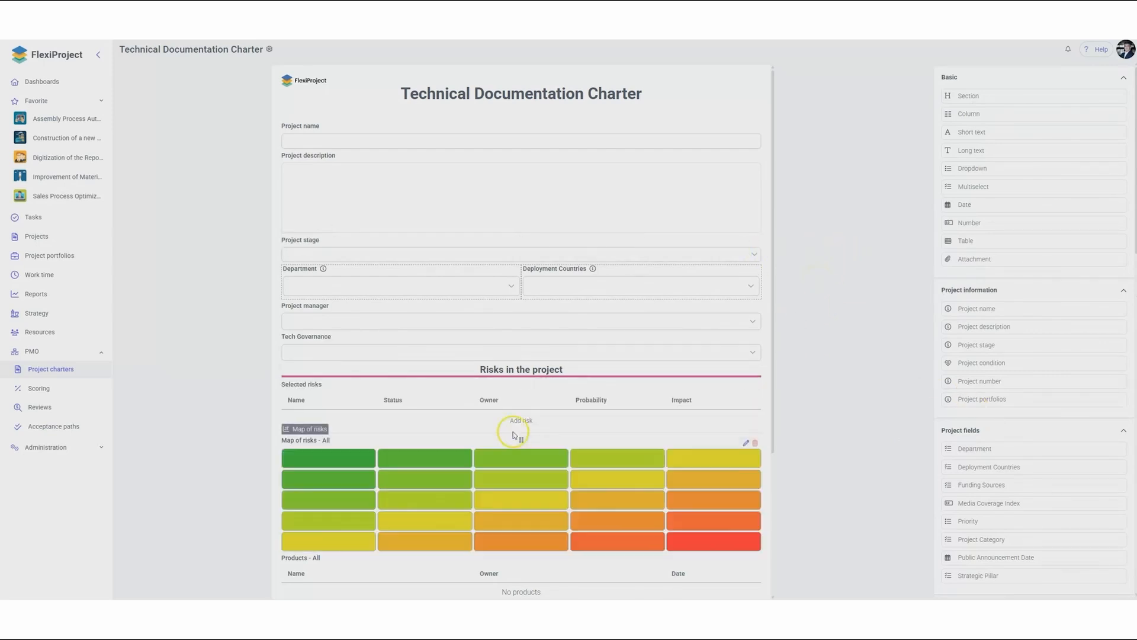
{"action": "scroll", "coordinate": [231, 474], "scroll_direction": "down", "scroll_amount": 2}
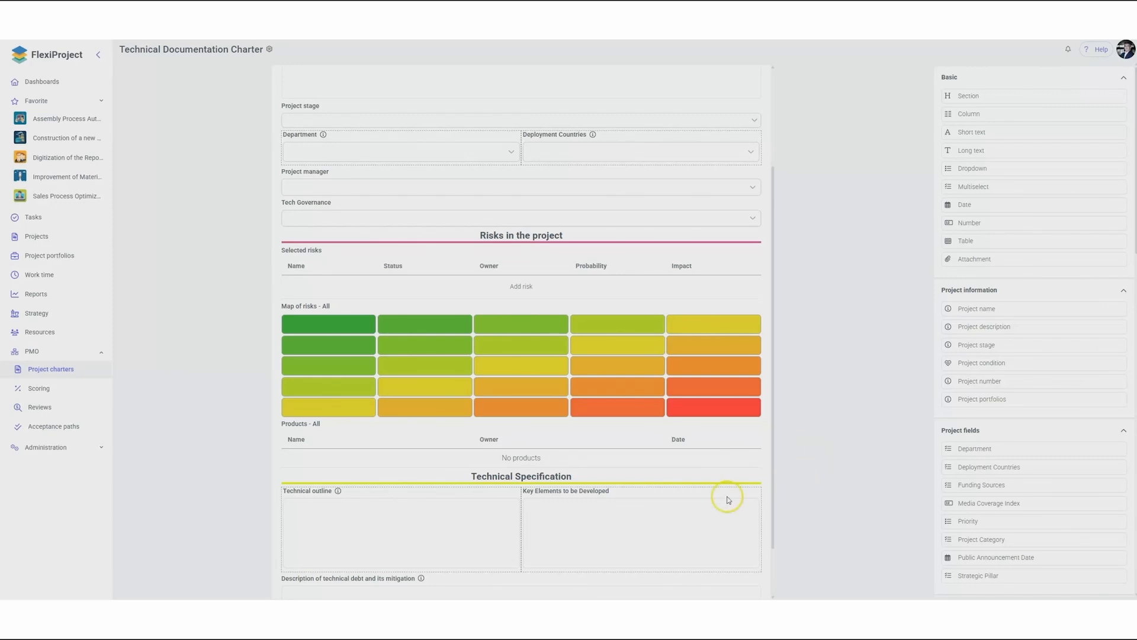
{"action": "scroll", "coordinate": [728, 498], "scroll_direction": "down", "scroll_amount": 1}
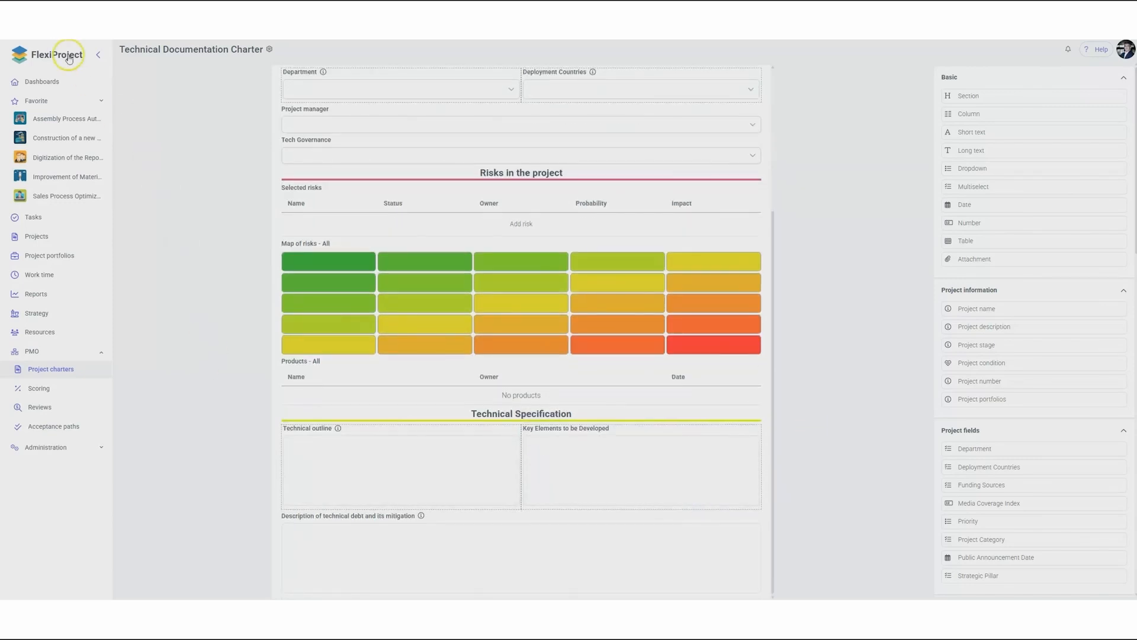
- Return to the project charter templates and add a new template named "Project charter 2"
{"action": "left_click", "coordinate": [239, 269]}
{"action": "left_click", "coordinate": [54, 370]}
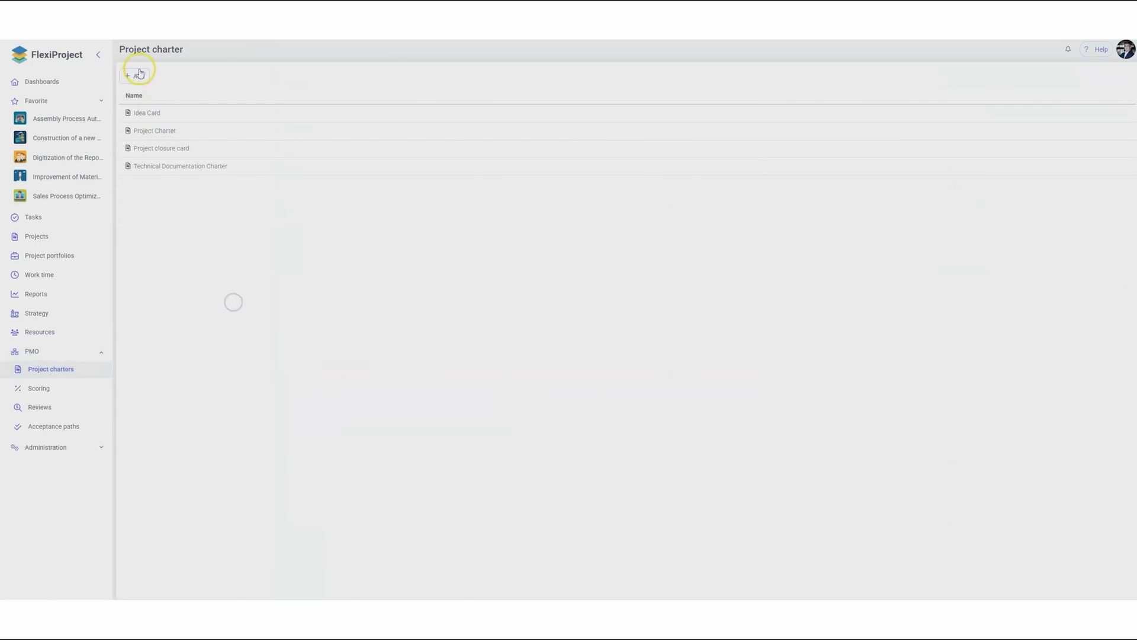
{"action": "left_click", "coordinate": [56, 368]}
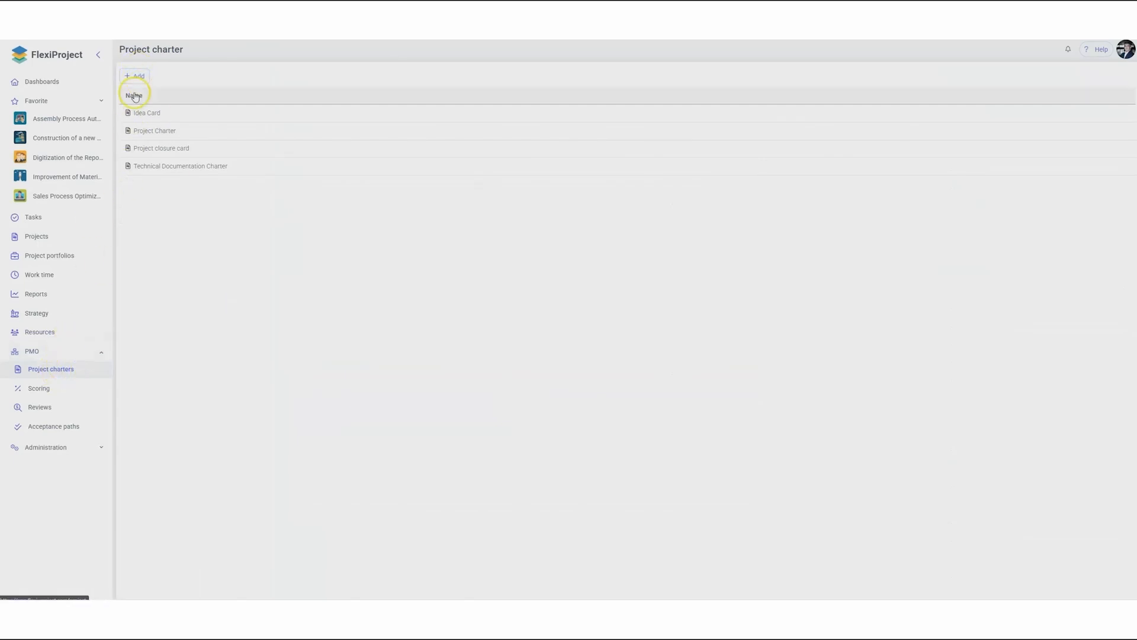
{"action": "left_click", "coordinate": [135, 80]}
{"action": "type", "text": "Project charter 2"}
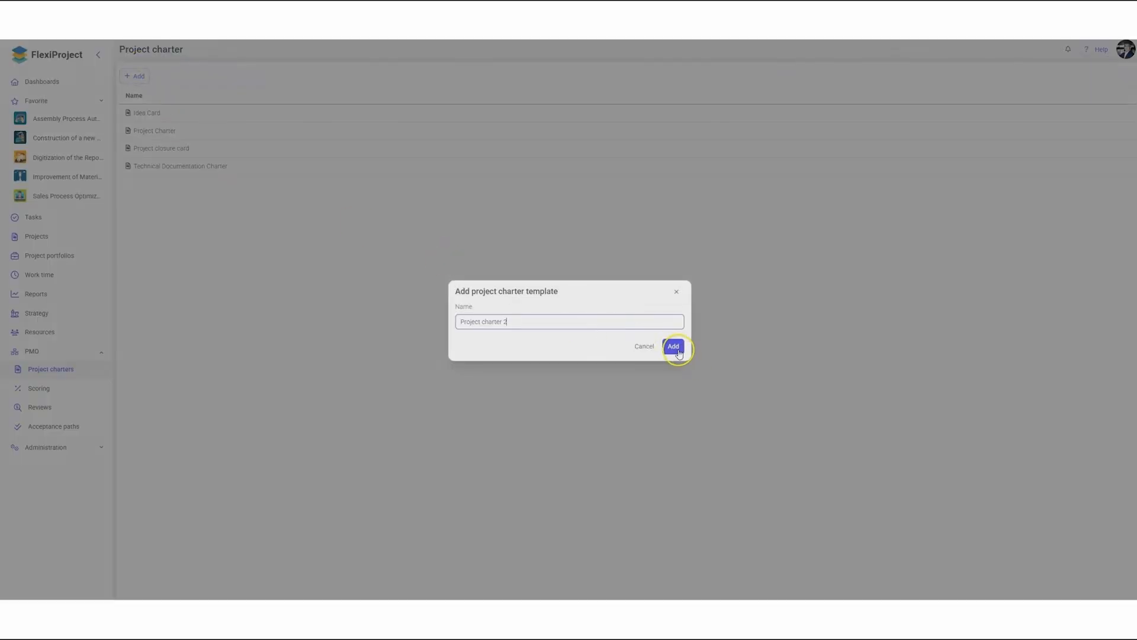
{"action": "left_click", "coordinate": [677, 350]}
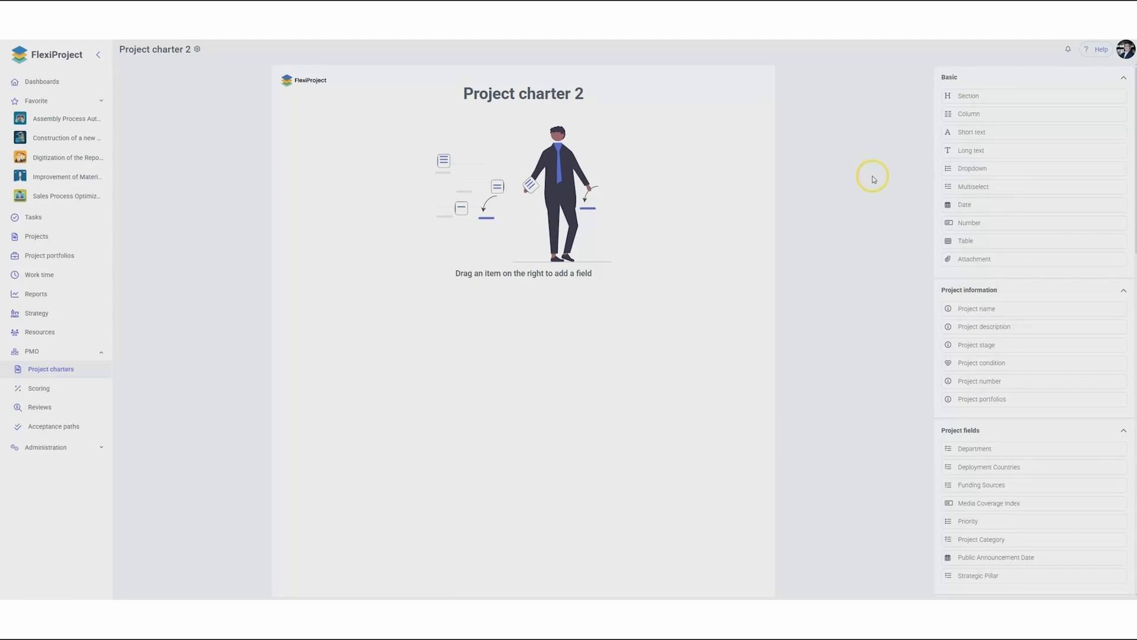
- Add a yellow section named "General information" to the empty charter template
{"action": "scroll", "coordinate": [948, 287], "scroll_direction": "down", "scroll_amount": 3}
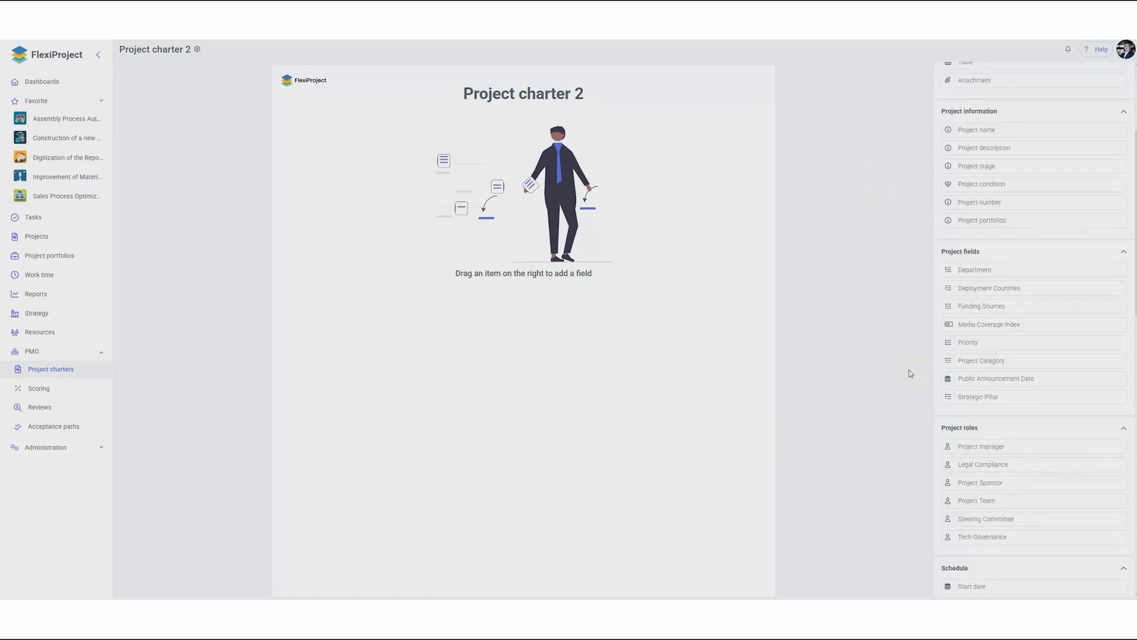
{"action": "scroll", "coordinate": [944, 414], "scroll_direction": "down", "scroll_amount": 4}
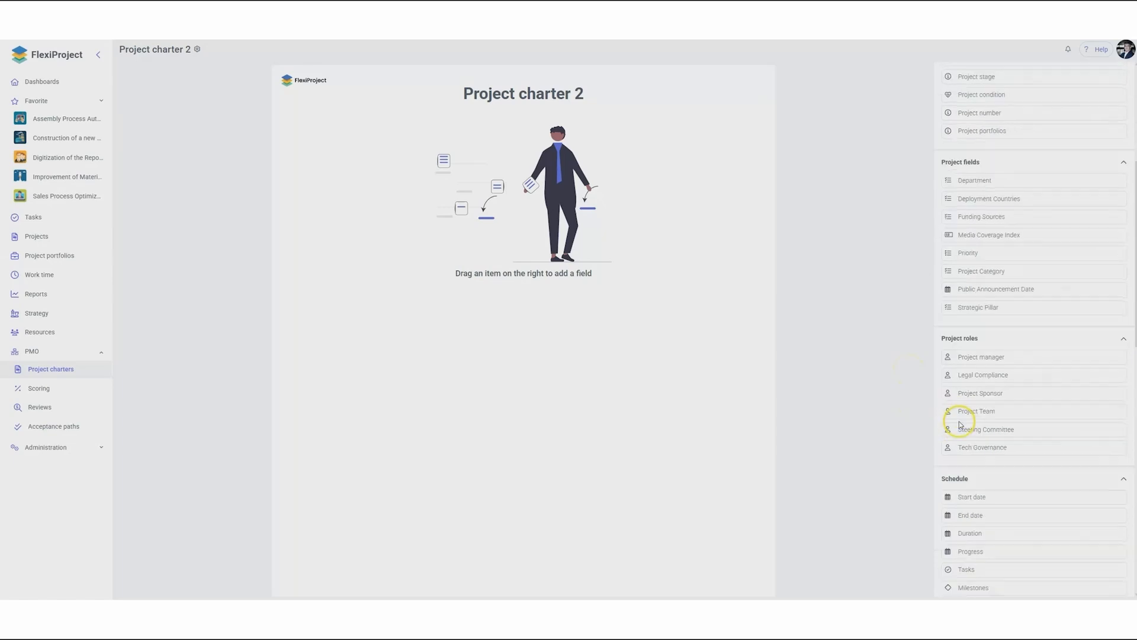
{"action": "scroll", "coordinate": [950, 430], "scroll_direction": "down", "scroll_amount": 2}
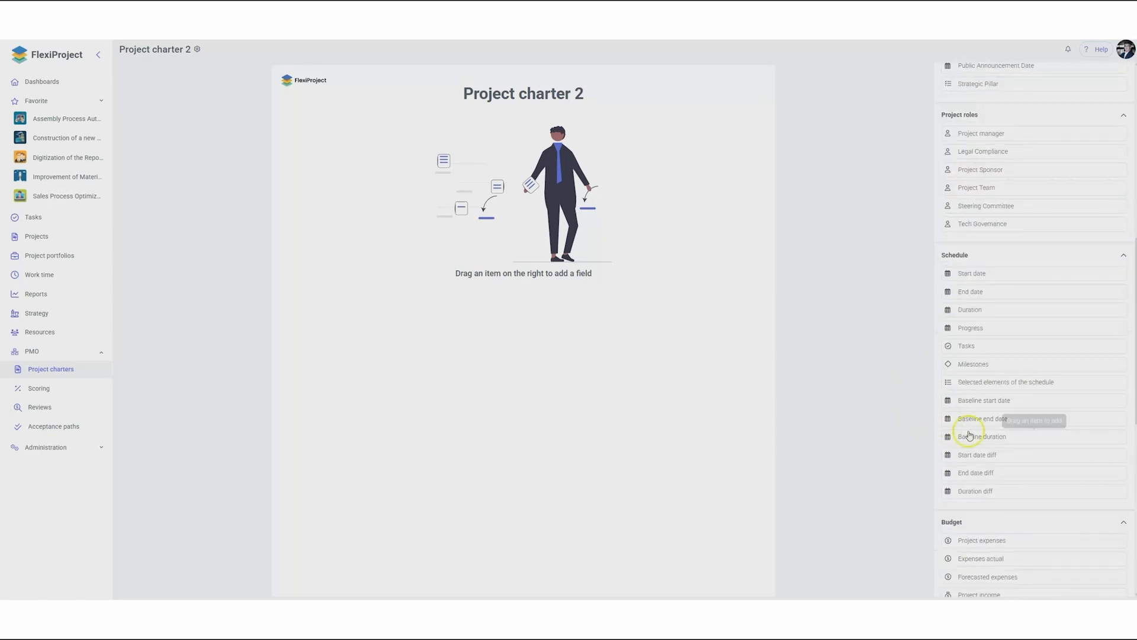
{"action": "scroll", "coordinate": [968, 436], "scroll_direction": "up", "scroll_amount": 3}
{"action": "scroll", "coordinate": [968, 432], "scroll_direction": "up", "scroll_amount": 5}
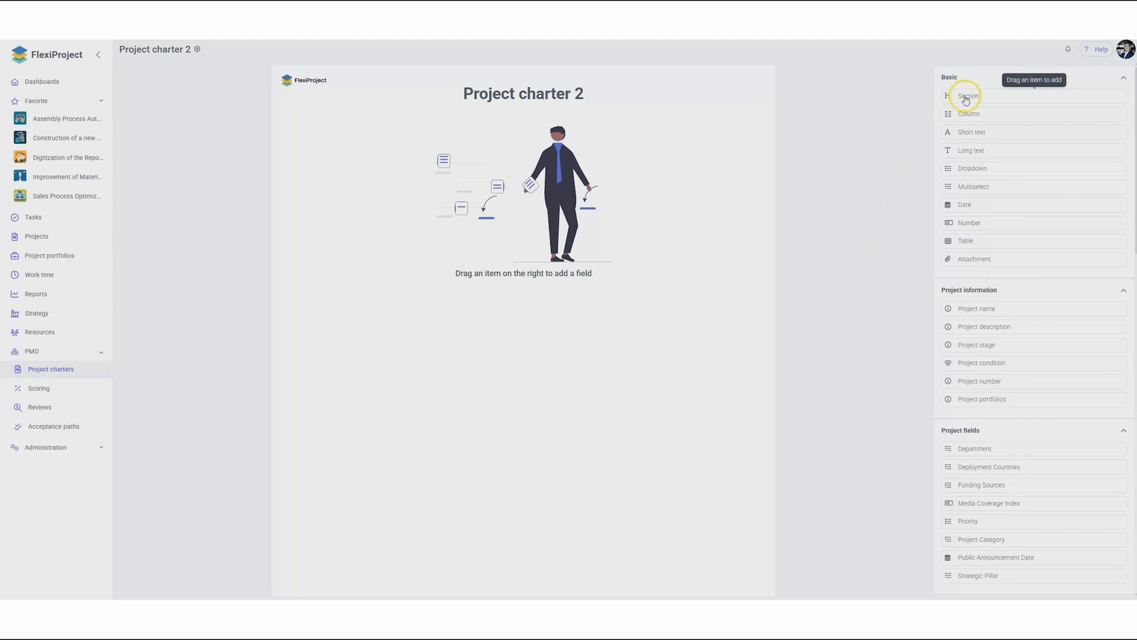
{"action": "left_click_drag", "start_coordinate": [966, 96], "coordinate": [465, 133]}
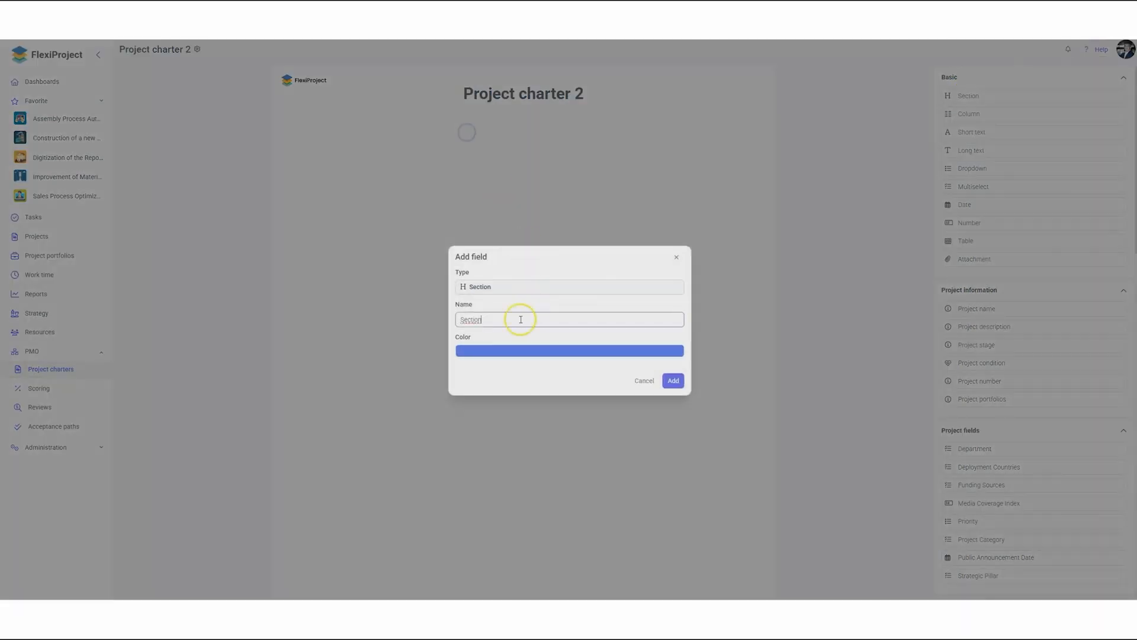
{"action": "double_click", "coordinate": [509, 318]}
{"action": "type", "text": "General informatio"}
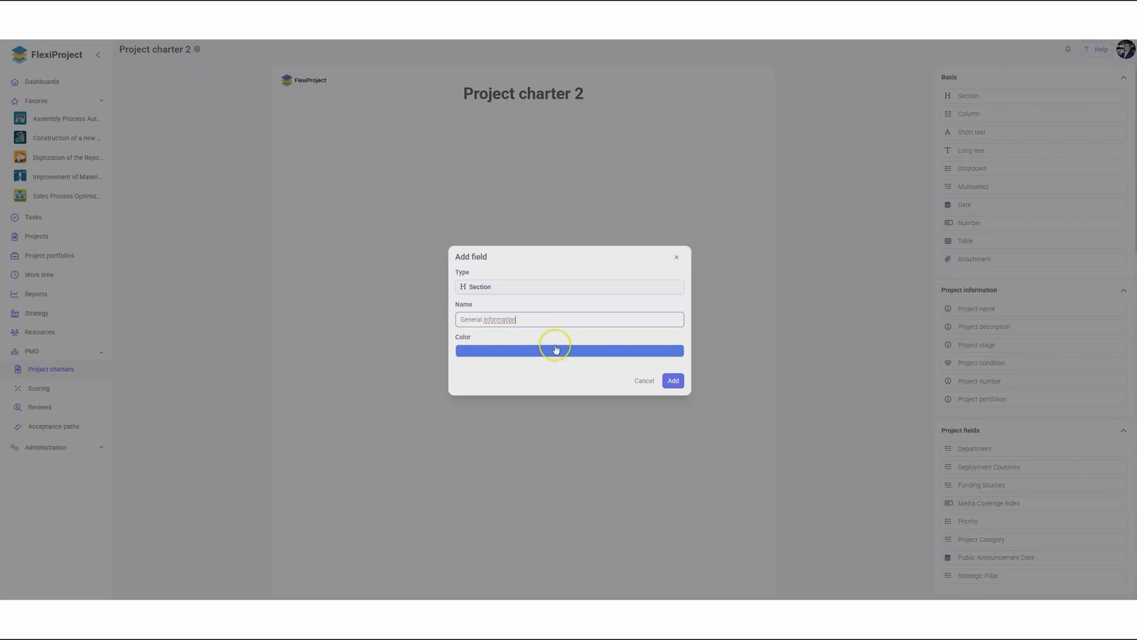
{"action": "left_click", "coordinate": [560, 350]}
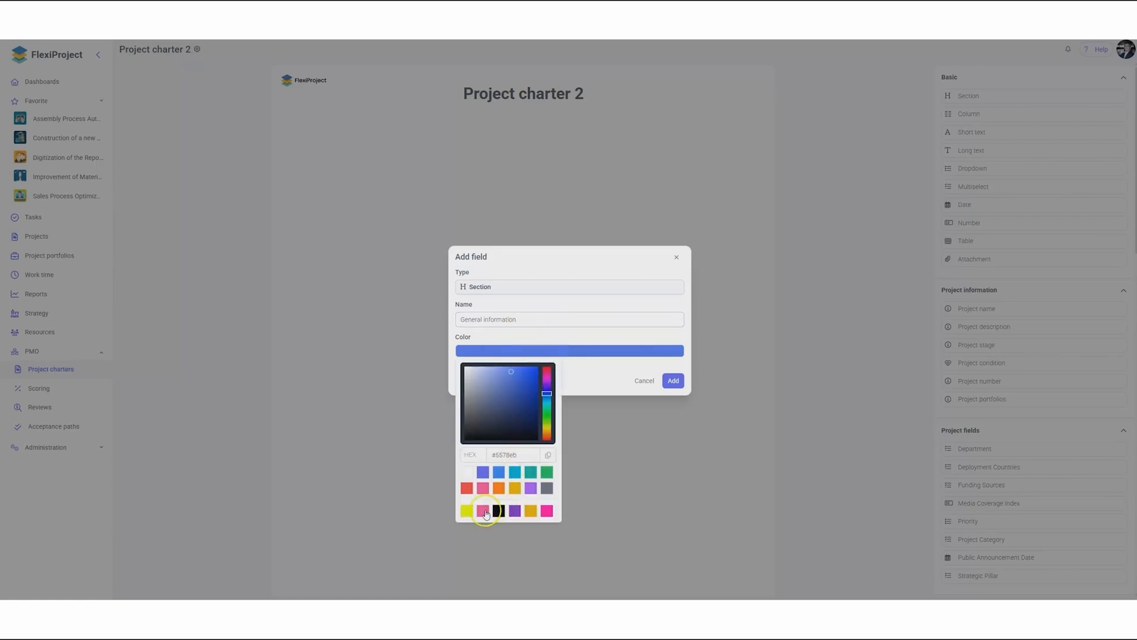
{"action": "left_click", "coordinate": [467, 510]}
{"action": "left_click", "coordinate": [673, 382]}
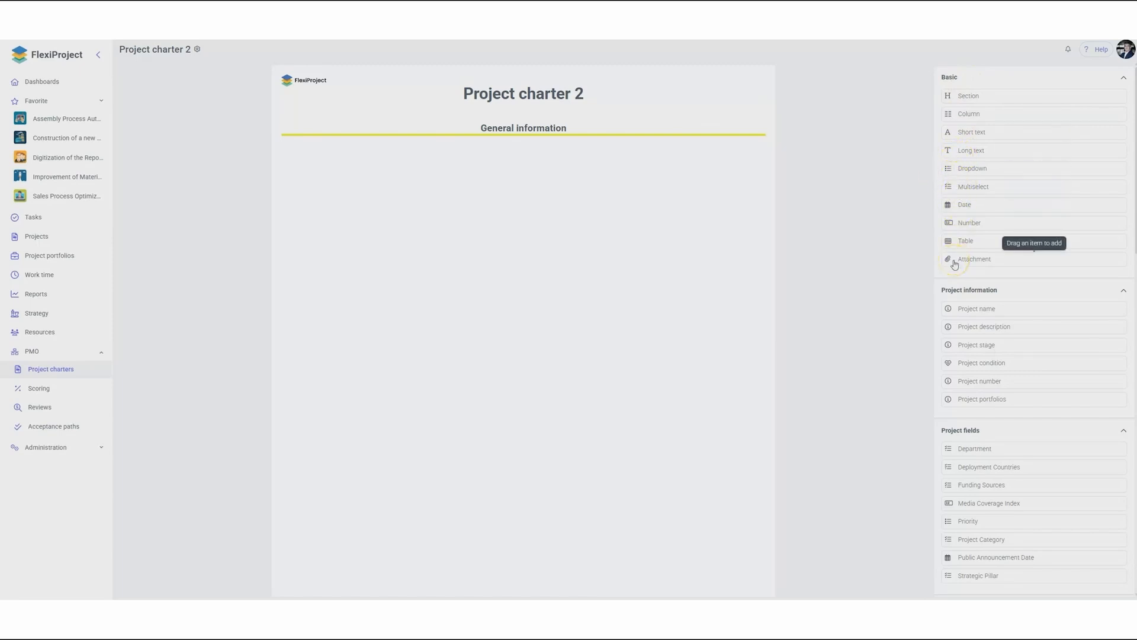
- Add a long text field named "Project scope" below the General information section
{"action": "left_click_drag", "start_coordinate": [954, 264], "coordinate": [883, 145]}
{"action": "left_click_drag", "start_coordinate": [952, 150], "coordinate": [524, 178]}
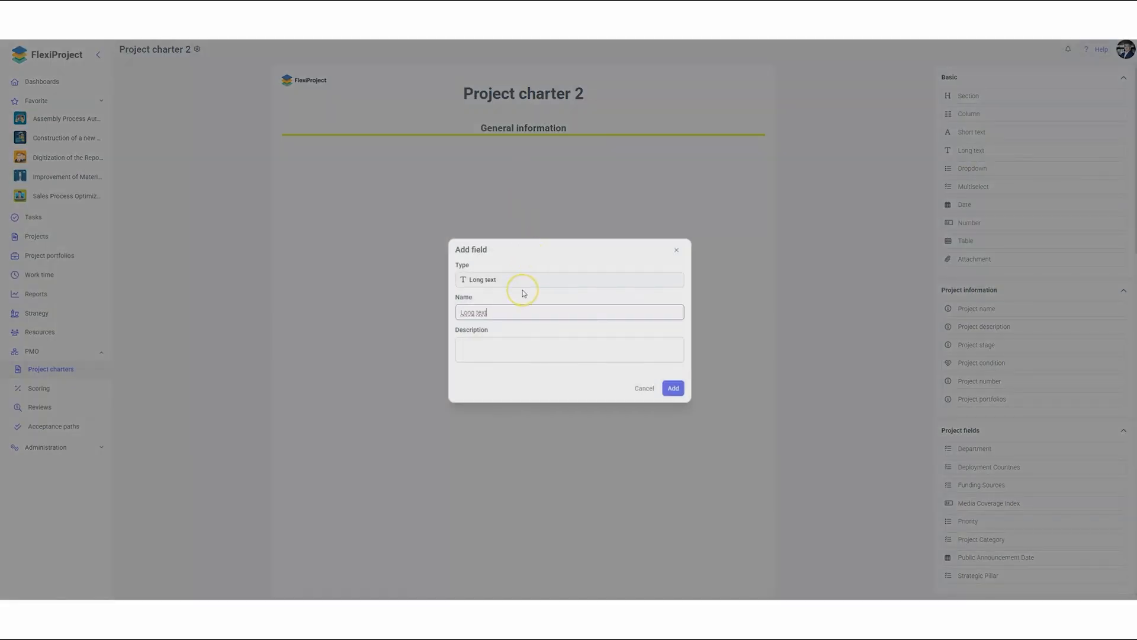
{"action": "type", "text": "Project scope"}
{"action": "left_click", "coordinate": [674, 388]}
{"action": "left_click", "coordinate": [249, 82]}
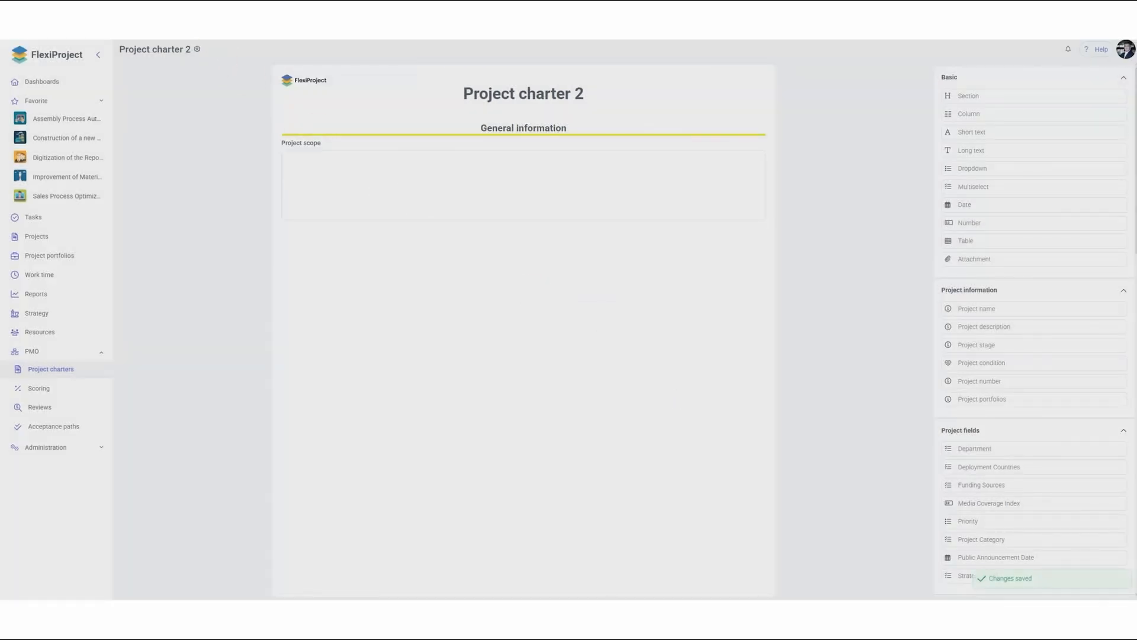
{"action": "left_click", "coordinate": [571, 307]}
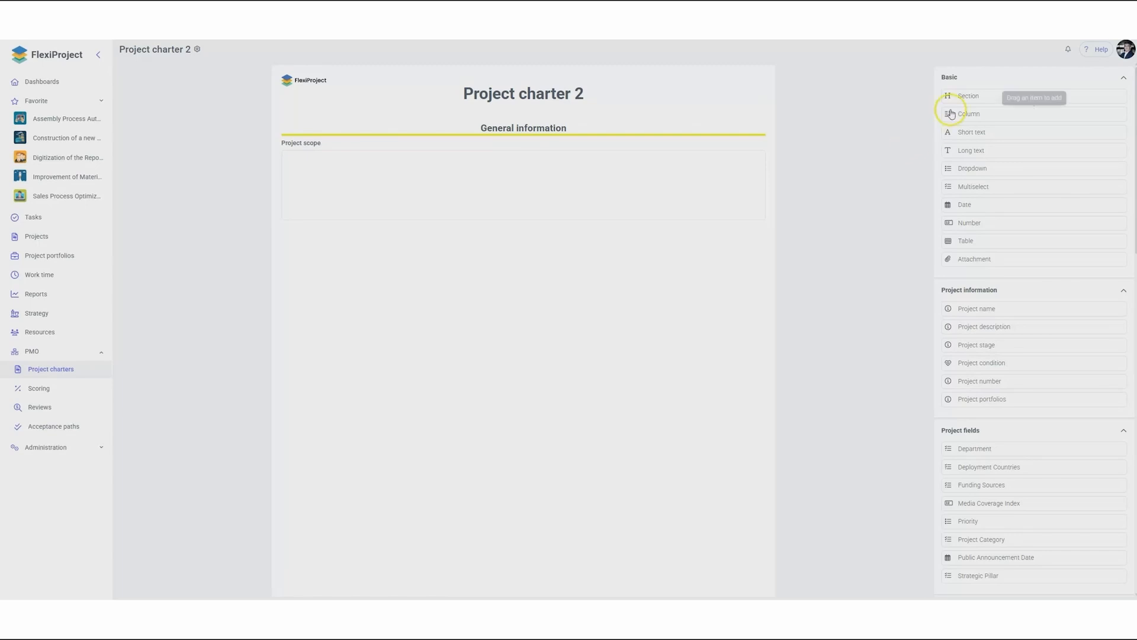
- Place a two-column block below Project scope and add a section named "Schedule" in its first column
{"action": "left_click_drag", "start_coordinate": [965, 96], "coordinate": [393, 245]}
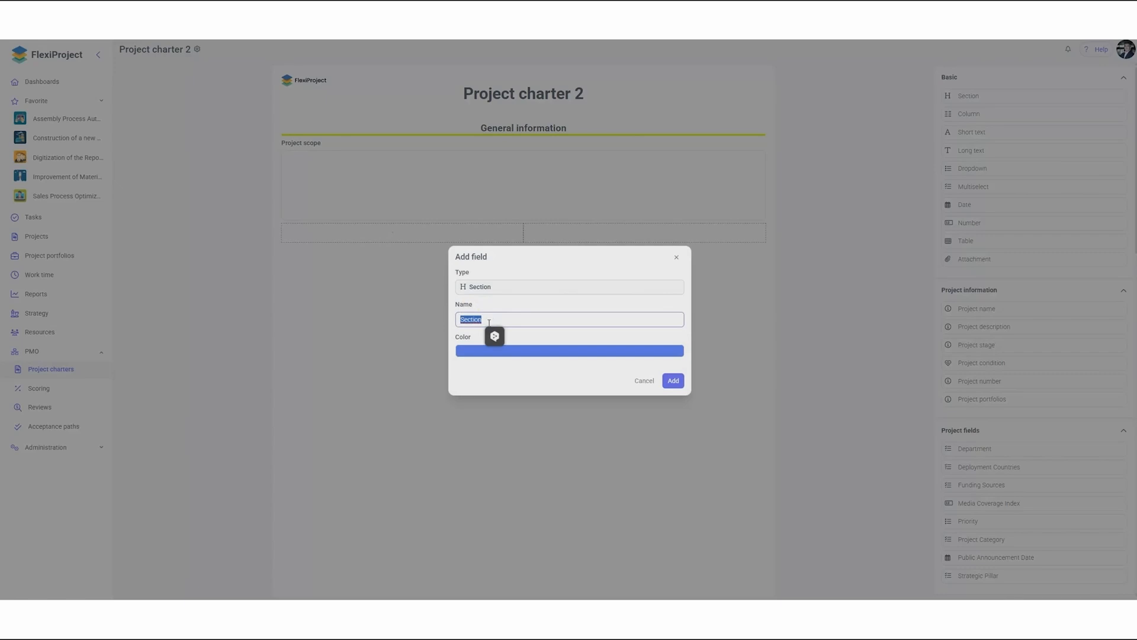
{"action": "type", "text": "Schedule"}
{"action": "left_click", "coordinate": [674, 380]}
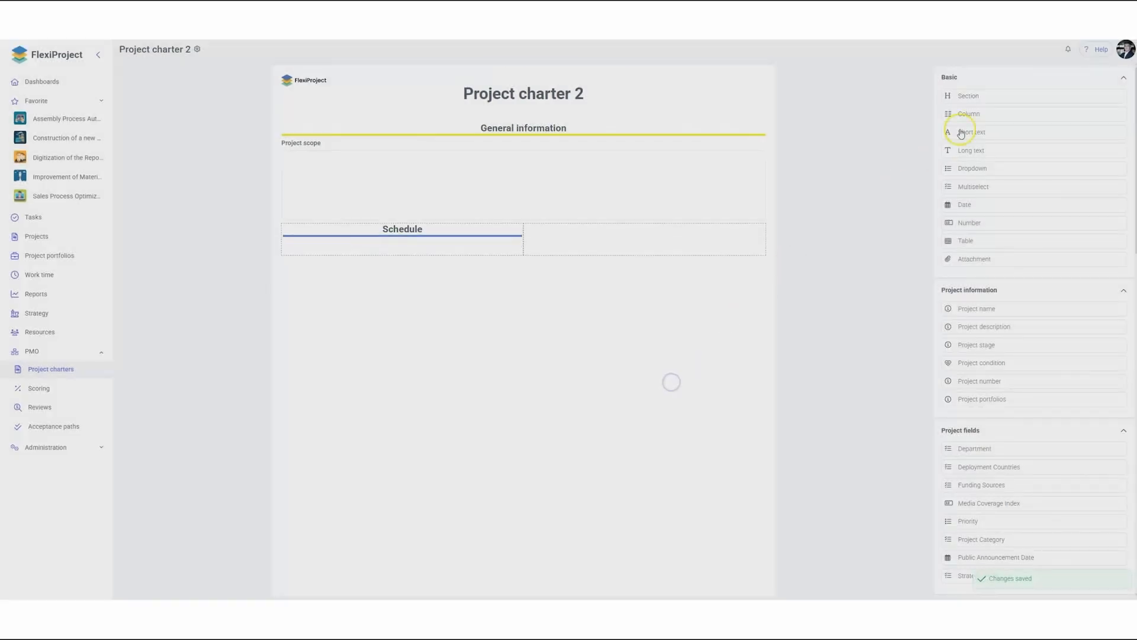
- Add a section named "Budget" in the second column, beside the Schedule section
{"action": "left_click_drag", "start_coordinate": [984, 102], "coordinate": [648, 247]}
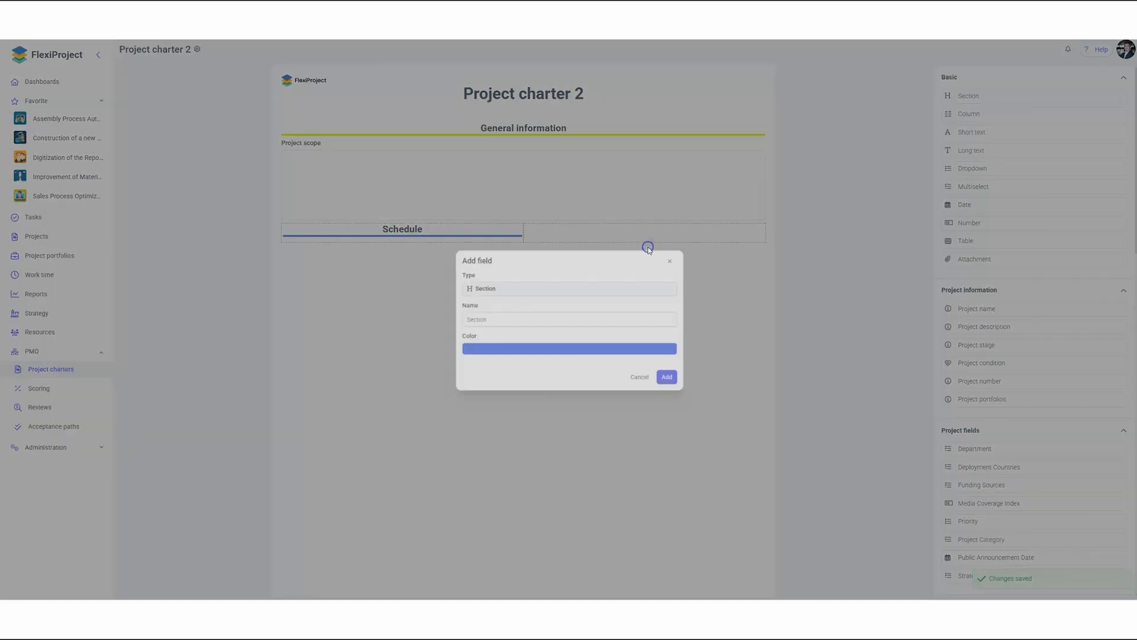
{"action": "double_click", "coordinate": [555, 320]}
{"action": "type", "text": "Budget"}
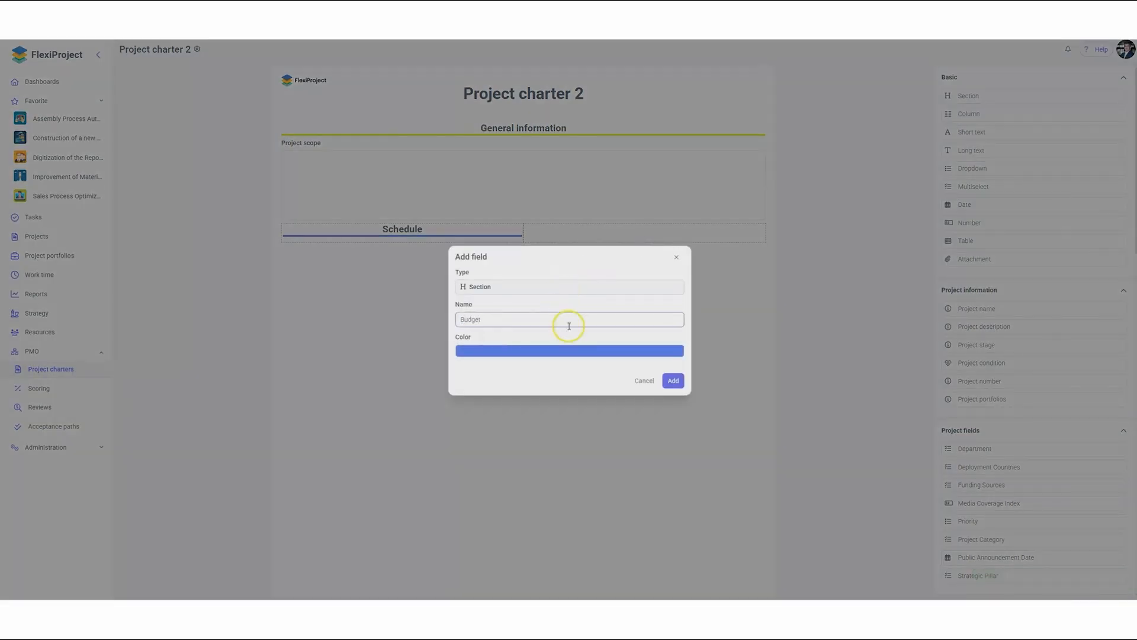
{"action": "left_click", "coordinate": [674, 380]}
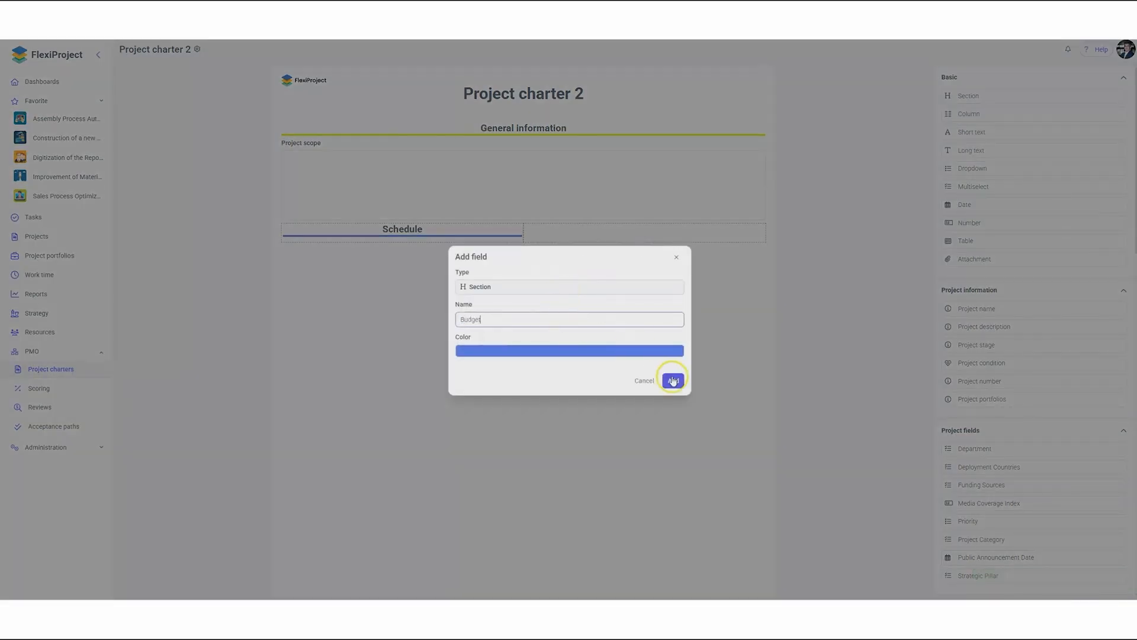
- Add a long text field named "Budget - description" under the Budget section
{"action": "left_click_drag", "start_coordinate": [972, 151], "coordinate": [635, 242]}
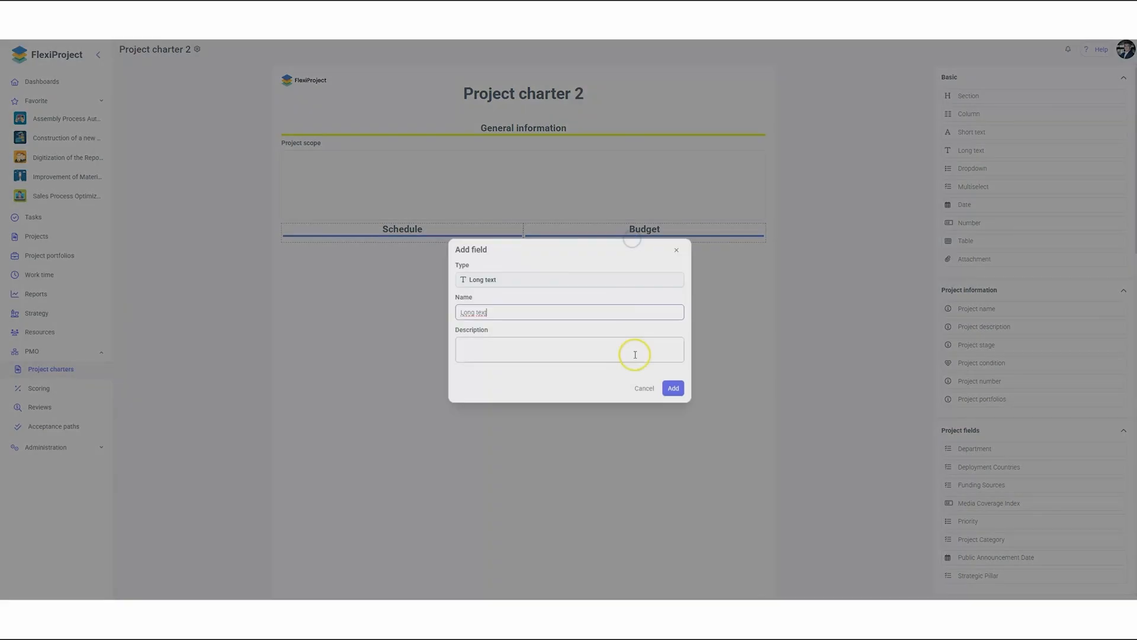
{"action": "triple_click", "coordinate": [534, 313]}
{"action": "type", "text": "B"}
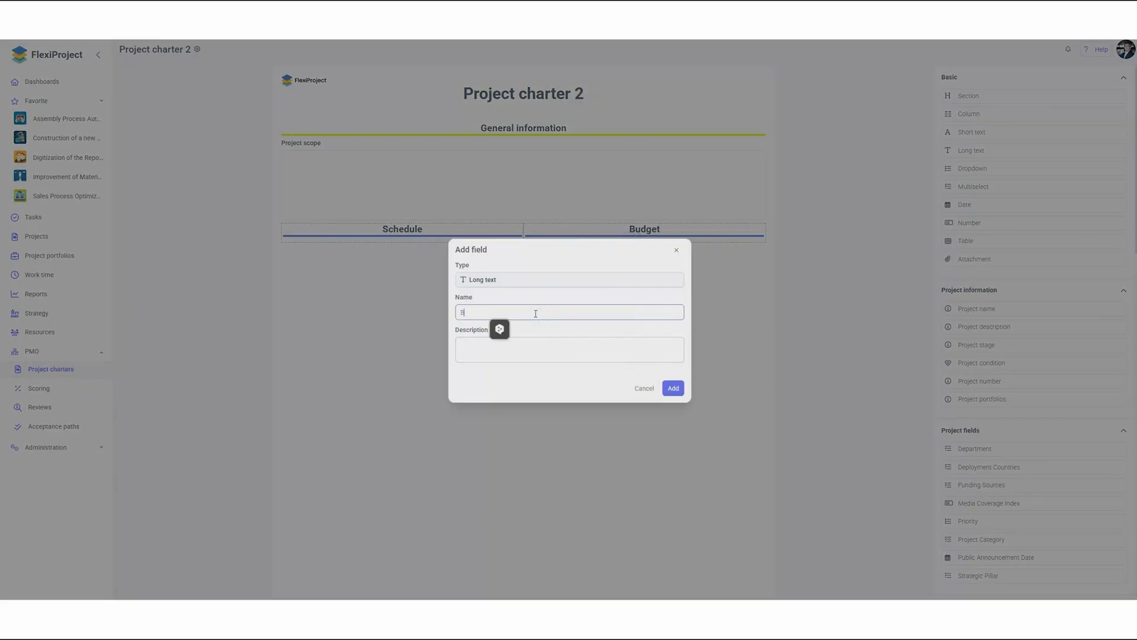
{"action": "type", "text": "udget - description"}
{"action": "left_click", "coordinate": [669, 384]}
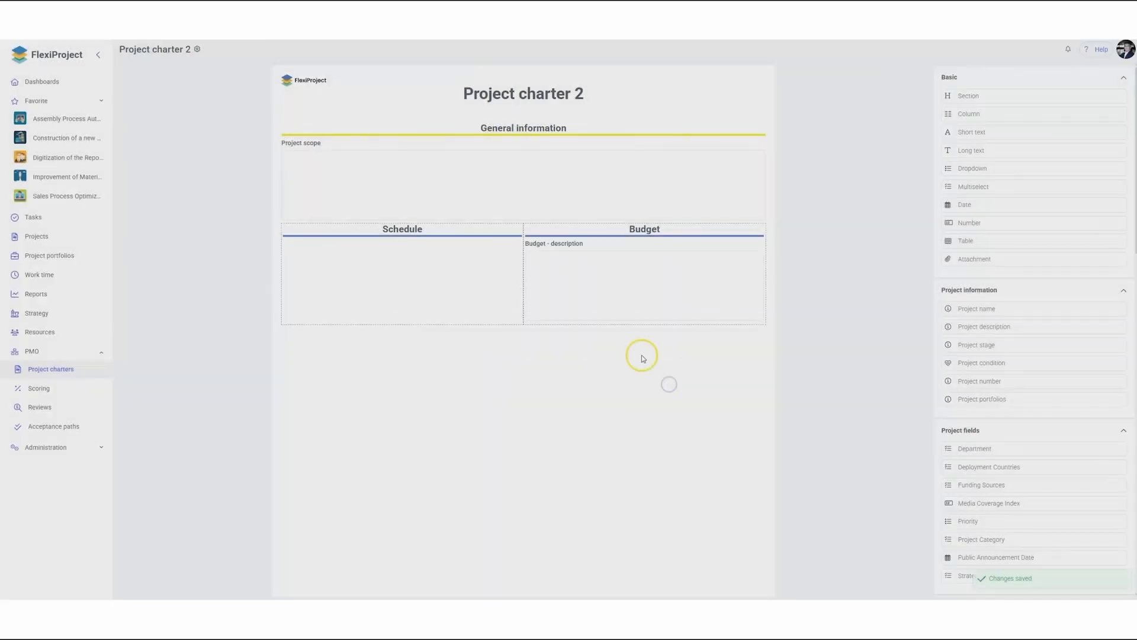
- Add a long text field named "Schedule - description" under the Schedule section
{"action": "left_click_drag", "start_coordinate": [972, 150], "coordinate": [396, 264]}
{"action": "triple_click", "coordinate": [520, 311]}
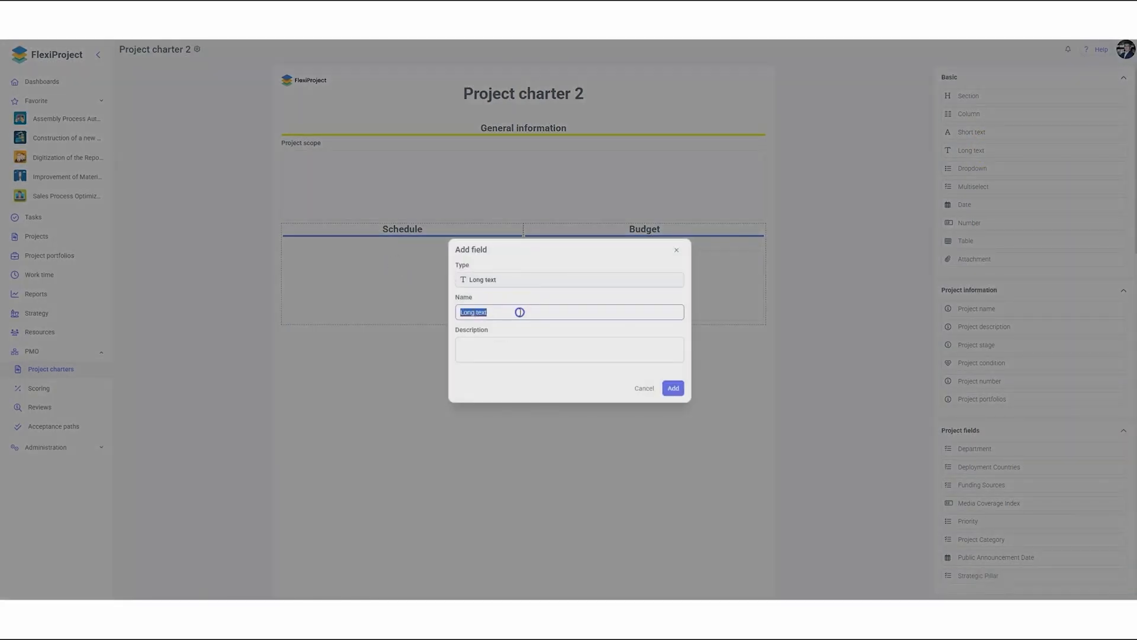
{"action": "type", "text": "Schedule - description"}
{"action": "left_click", "coordinate": [672, 388]}
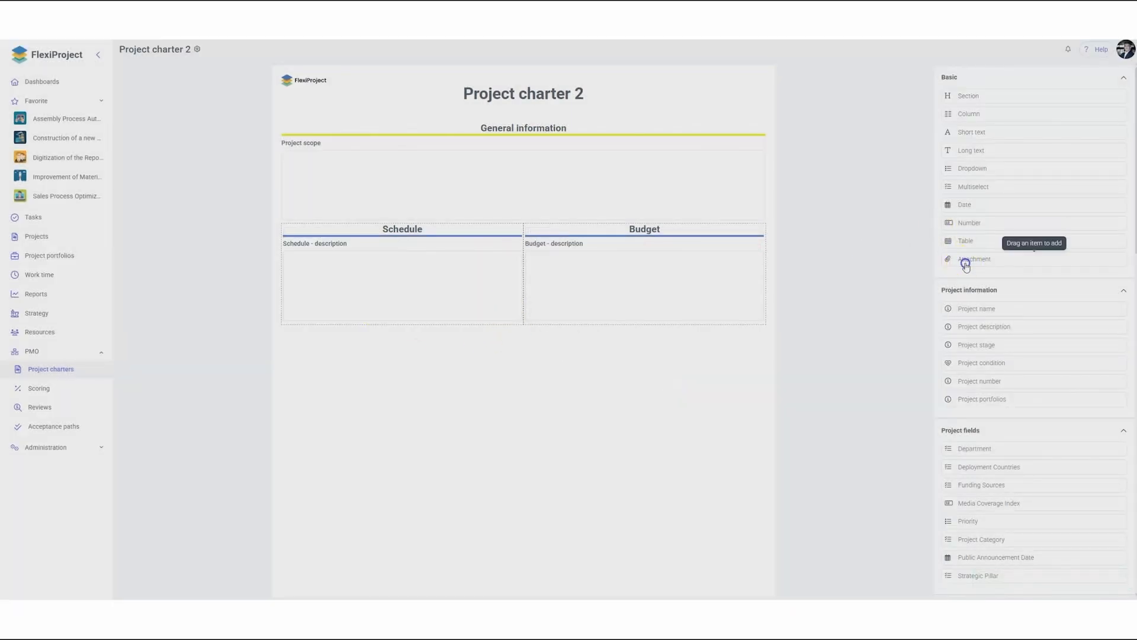
- Add an attachment field named "roadmap suggestion" below the Schedule - description field
{"action": "left_click_drag", "start_coordinate": [967, 258], "coordinate": [309, 339]}
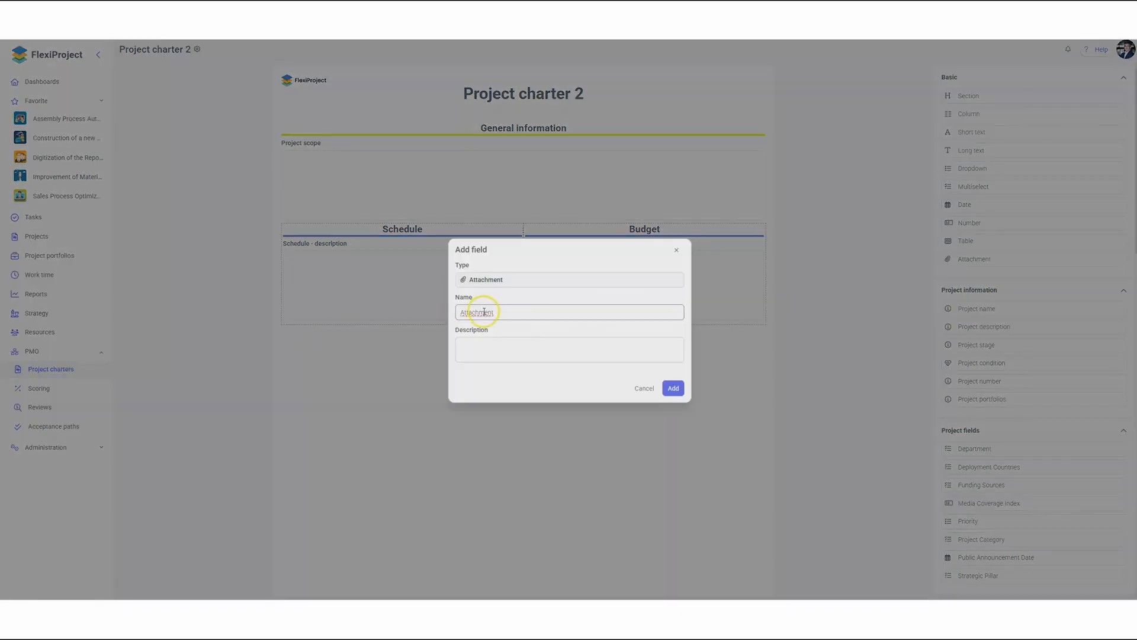
{"action": "double_click", "coordinate": [493, 314]}
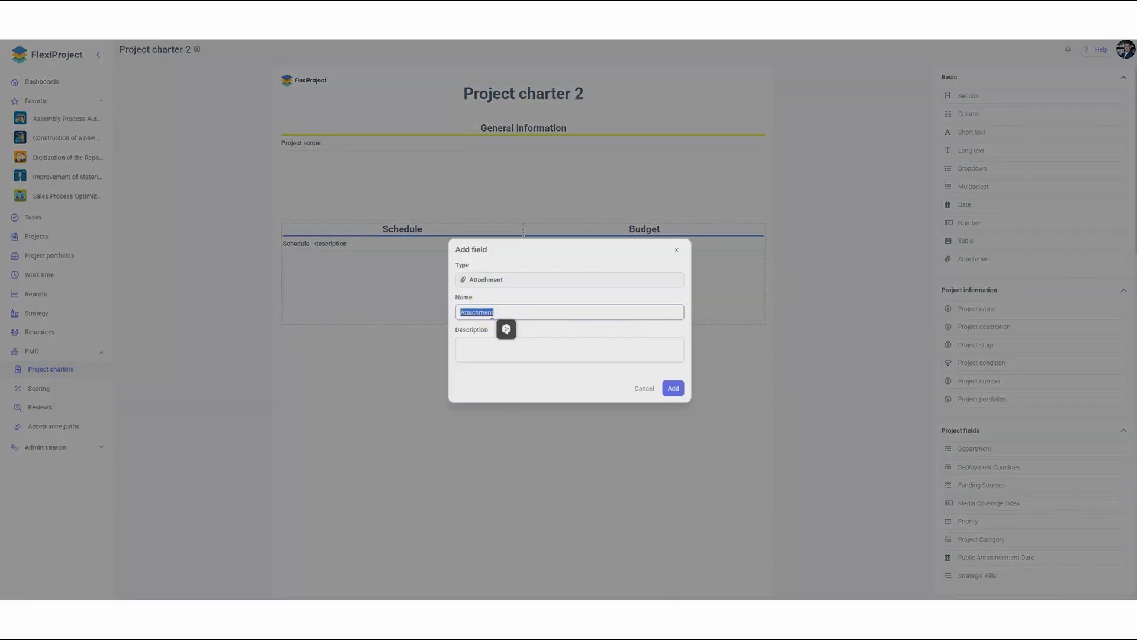
{"action": "type", "text": "roadmap suggestion"}
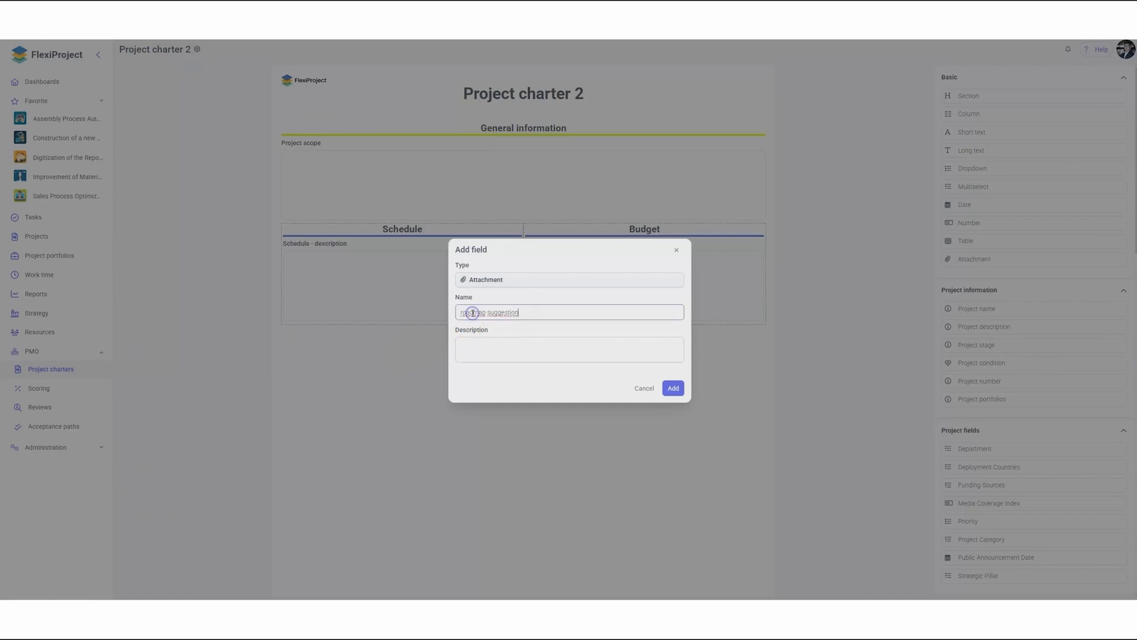
{"action": "left_click", "coordinate": [673, 388]}
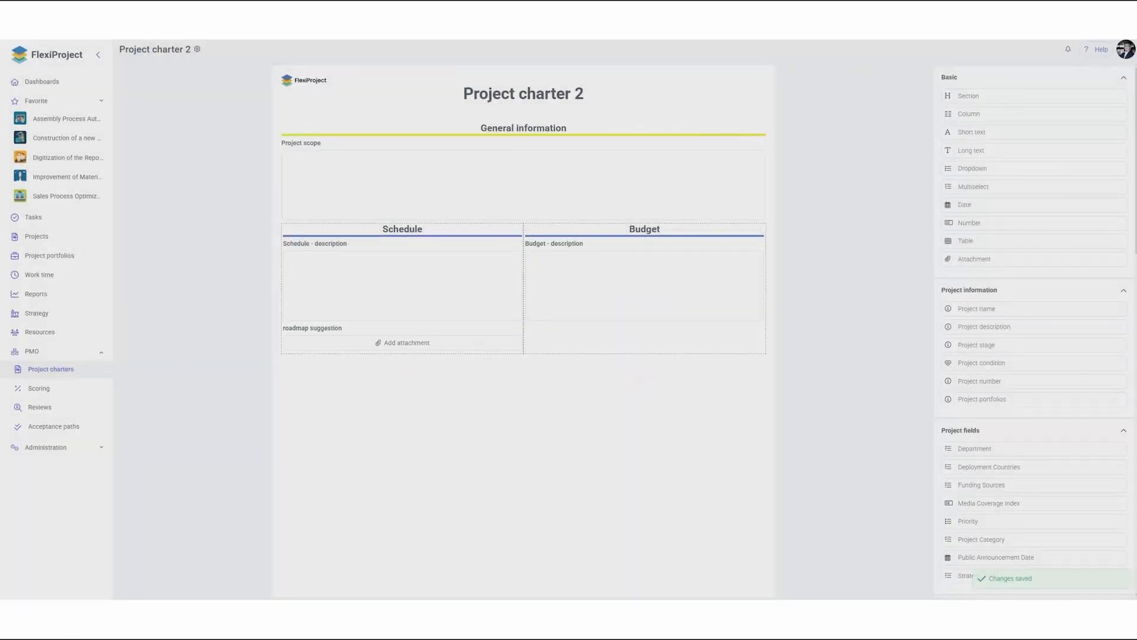
- Add an attachment field named "financial analysis" below the Budget - description field, leaving its description empty
{"action": "left_click_drag", "start_coordinate": [975, 259], "coordinate": [635, 344]}
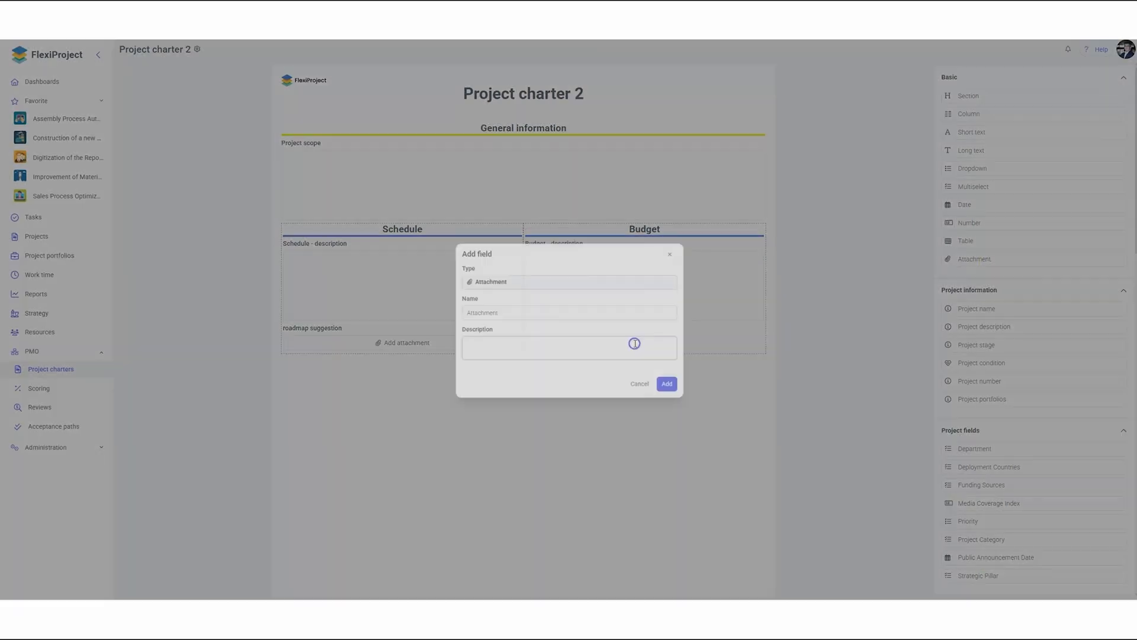
{"action": "double_click", "coordinate": [492, 313]}
{"action": "type", "text": "financial analysis"}
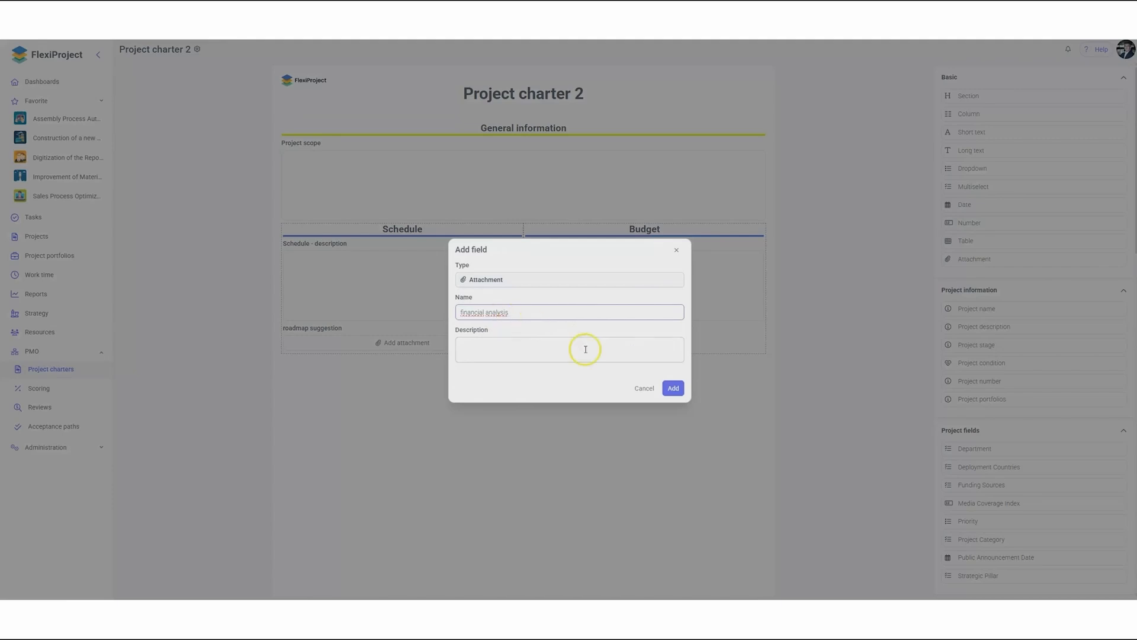
{"action": "left_click", "coordinate": [514, 355]}
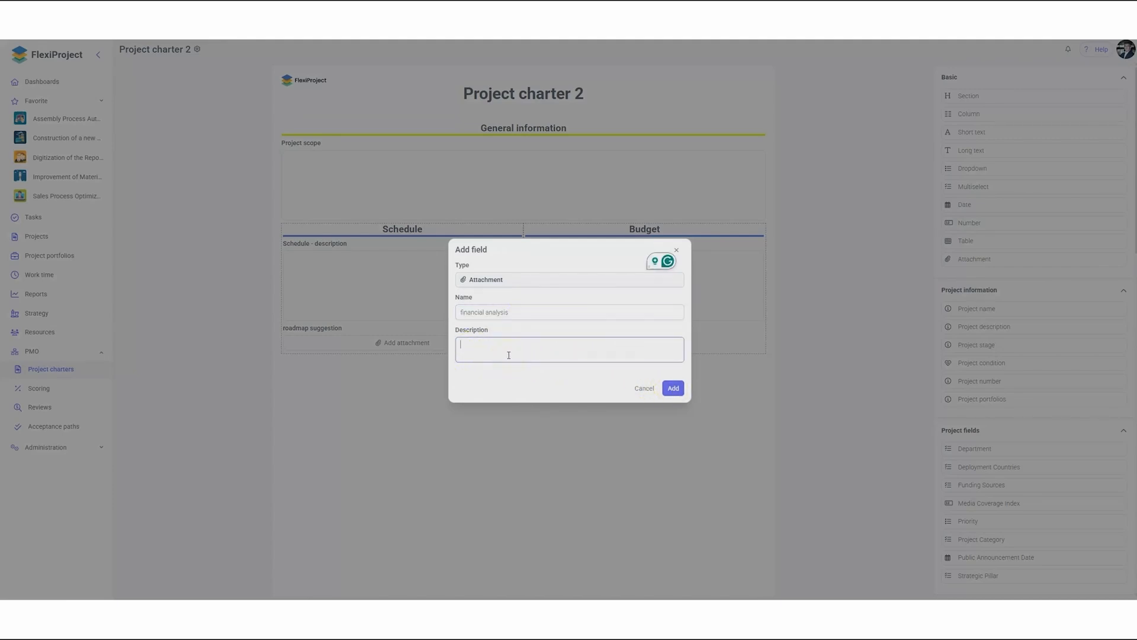
{"action": "left_click", "coordinate": [673, 388]}
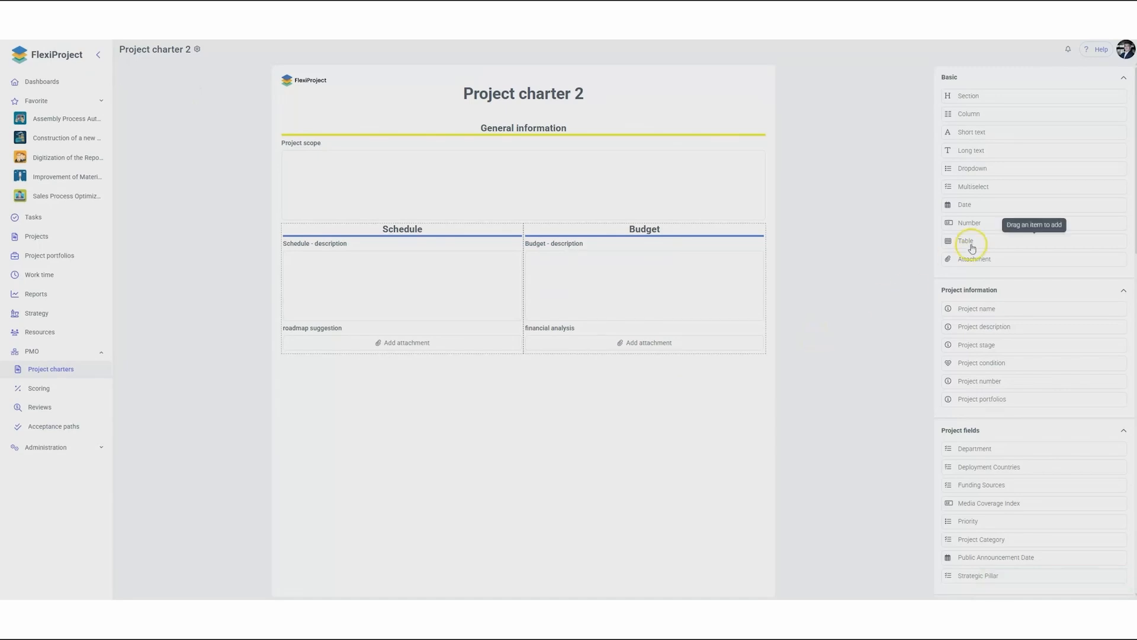
- Place a table field below the two-column block and name it "measures of project success"
{"action": "left_click_drag", "start_coordinate": [971, 240], "coordinate": [512, 413]}
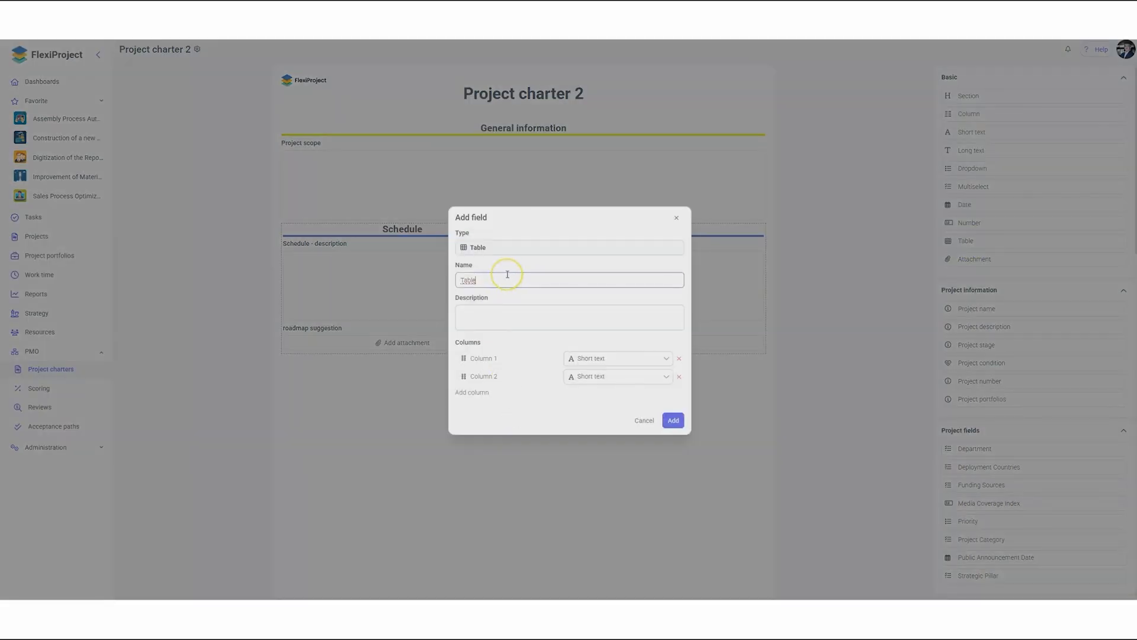
{"action": "left_click", "coordinate": [309, 284]}
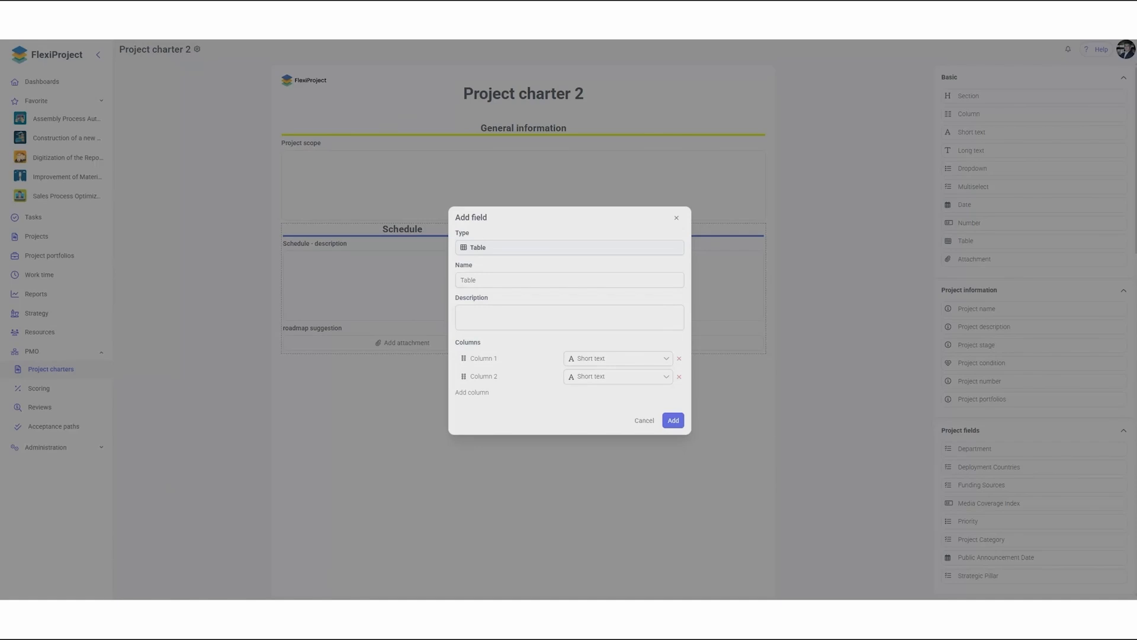
{"action": "left_click", "coordinate": [472, 279]}
{"action": "type", "text": "measures of project success"}
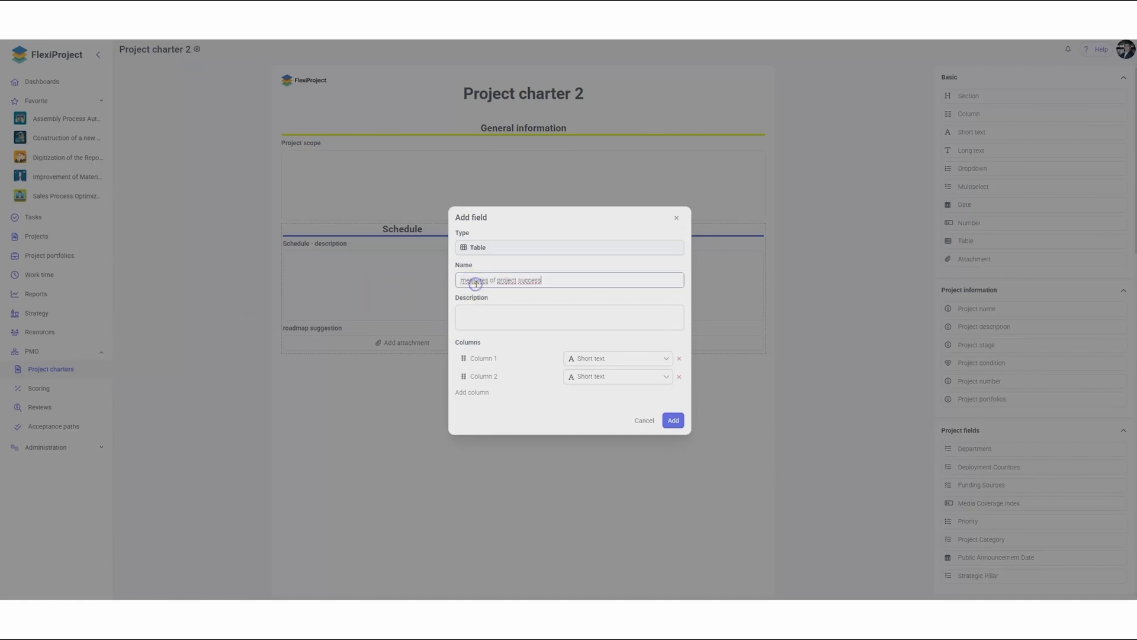
- Name the first column of the measures of project success table "indicator"
{"action": "left_click", "coordinate": [484, 358]}
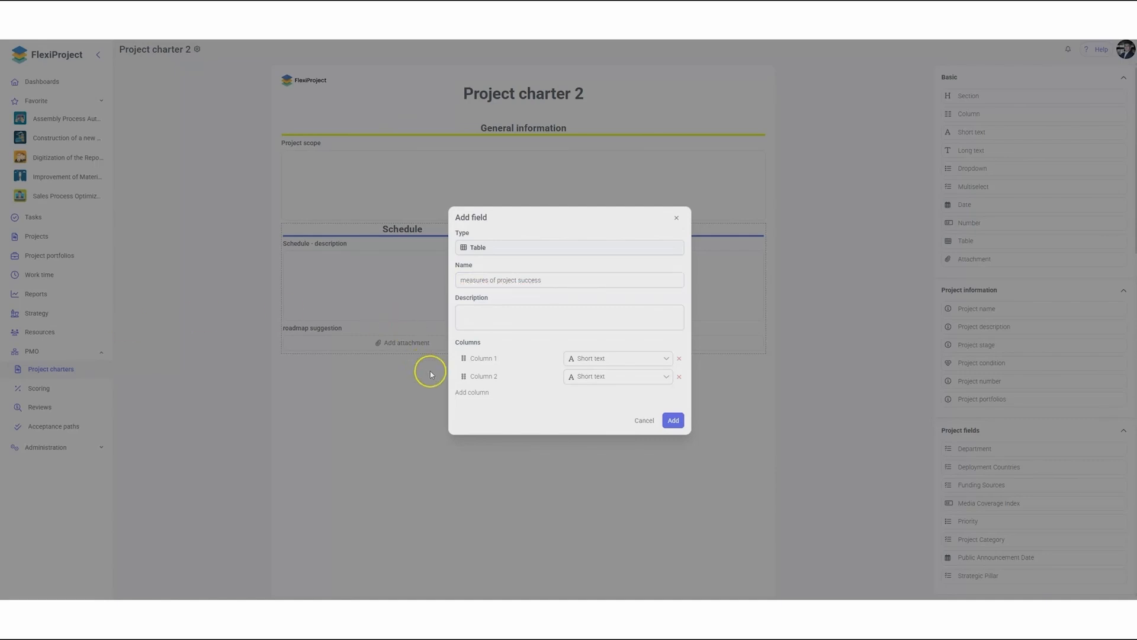
{"action": "left_click", "coordinate": [467, 392]}
{"action": "left_click", "coordinate": [608, 351]}
{"action": "left_click", "coordinate": [498, 391]}
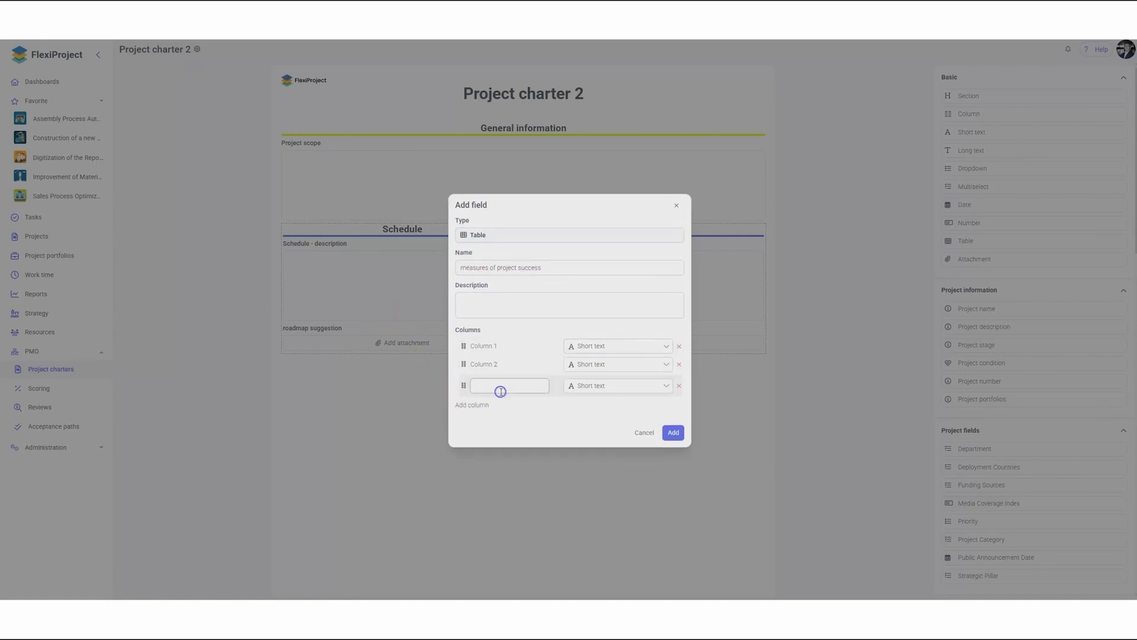
{"action": "left_click", "coordinate": [484, 349]}
{"action": "double_click", "coordinate": [486, 360]}
{"action": "type", "text": "indicator"}
{"action": "double_click", "coordinate": [507, 356]}
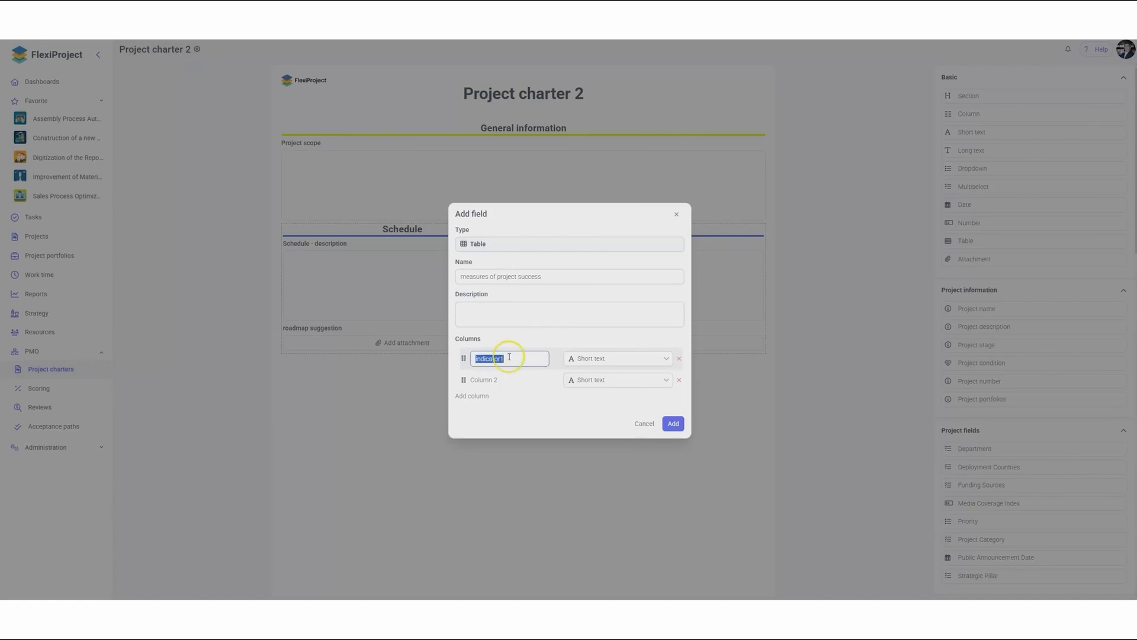
{"action": "type", "text": "indicator"}
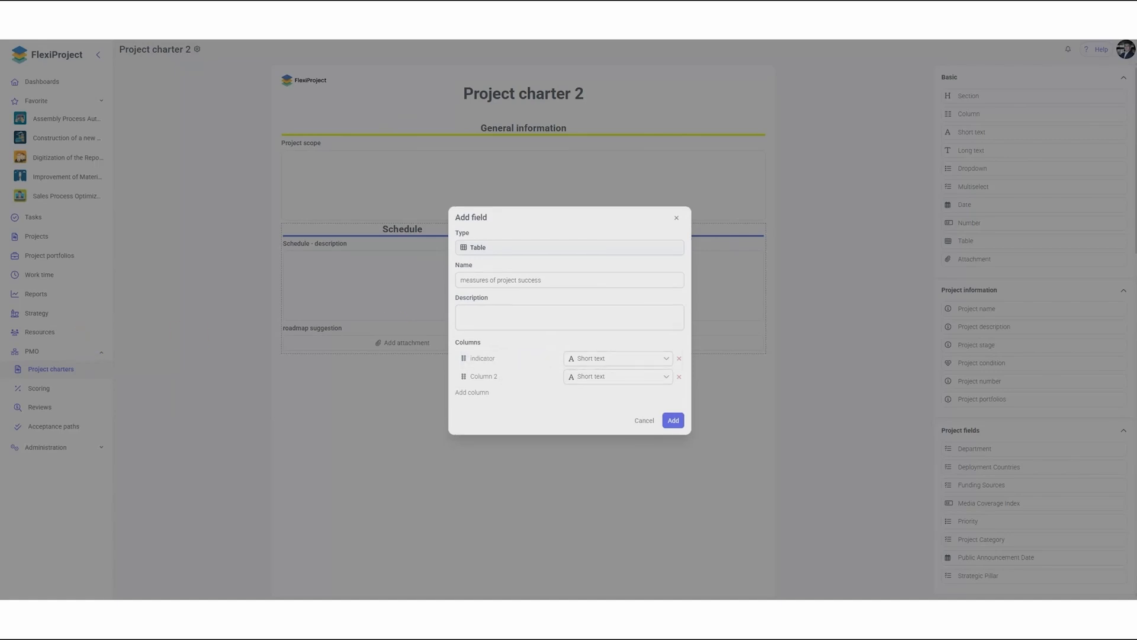
- Name the table's second column "initial state" and add a third column named "final state"
{"action": "left_click", "coordinate": [492, 373]}
{"action": "double_click", "coordinate": [495, 376]}
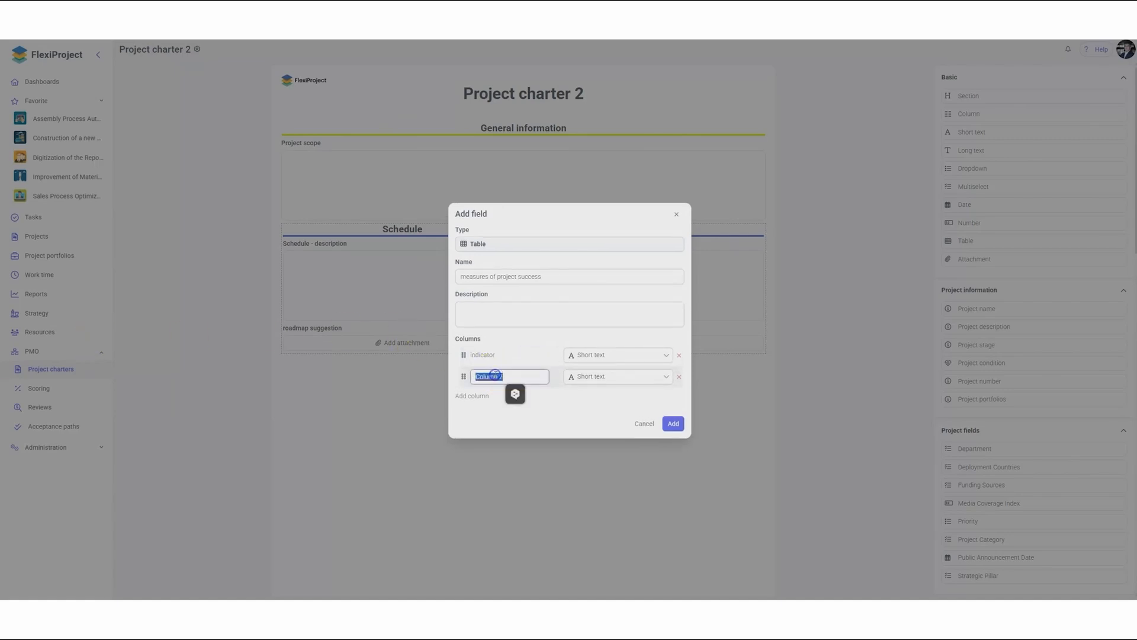
{"action": "type", "text": "initial state"}
{"action": "key", "text": "Return"}
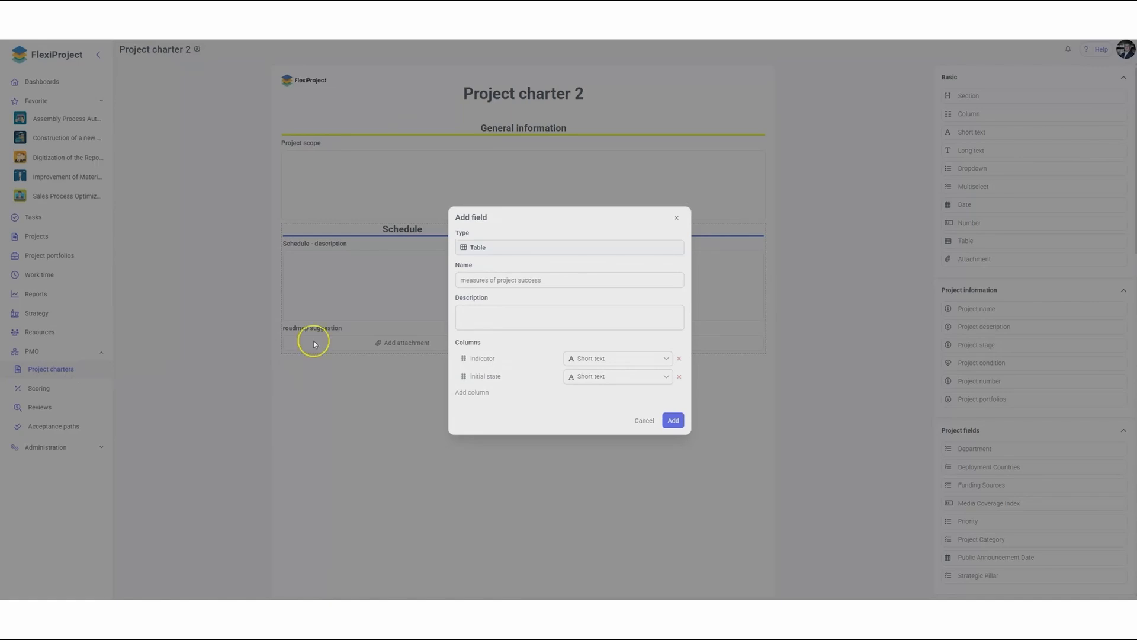
{"action": "left_click", "coordinate": [483, 393]}
{"action": "double_click", "coordinate": [484, 388]}
{"action": "type", "text": "final state"}
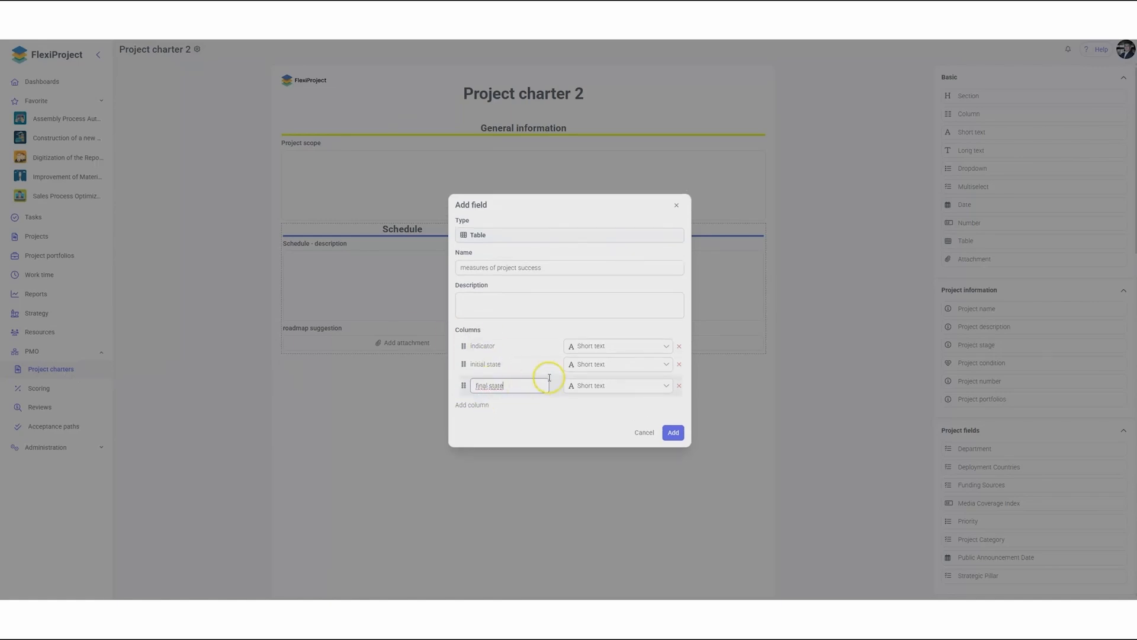
- Keep the indicator column as Short text, set initial state and final state to Number, and add the table to the charter
{"action": "left_click", "coordinate": [620, 348]}
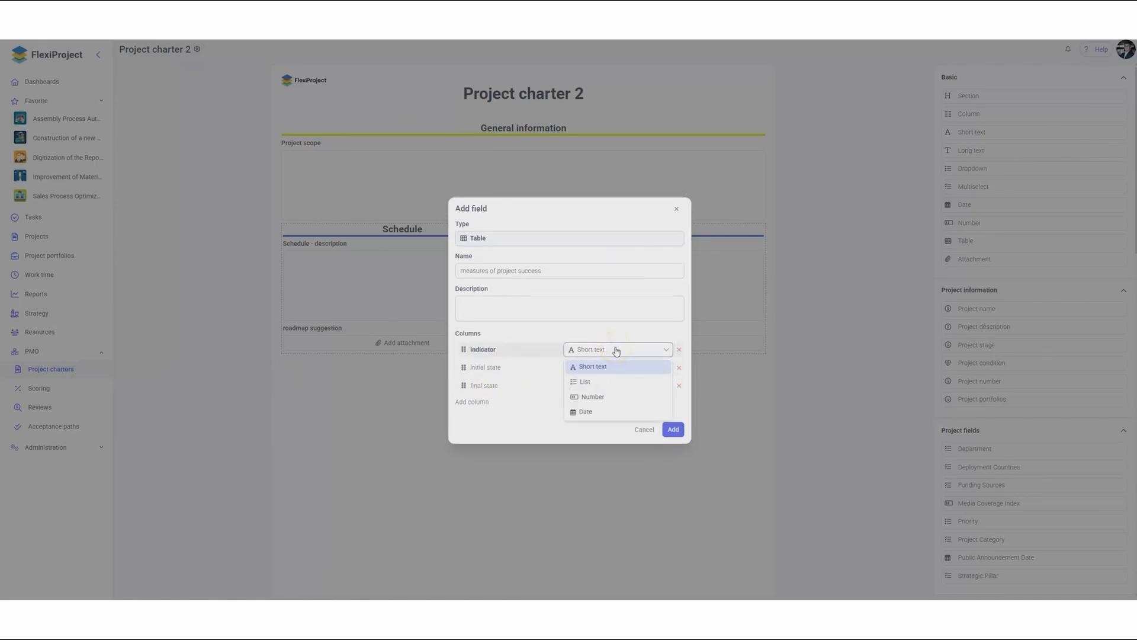
{"action": "left_click", "coordinate": [602, 366]}
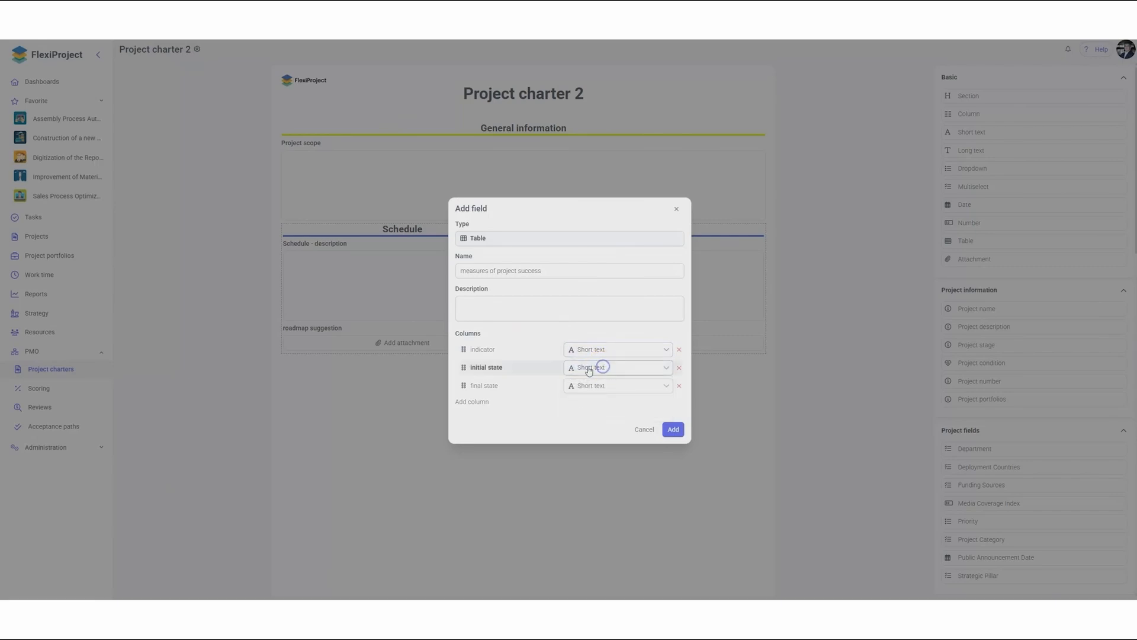
{"action": "left_click", "coordinate": [598, 370]}
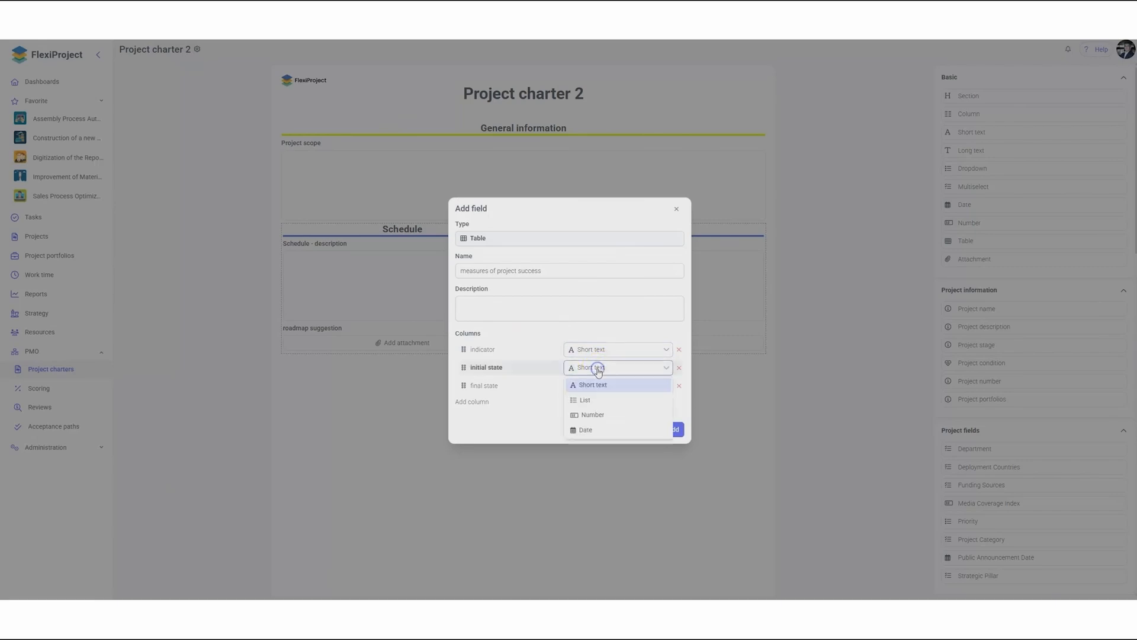
{"action": "left_click", "coordinate": [614, 415]}
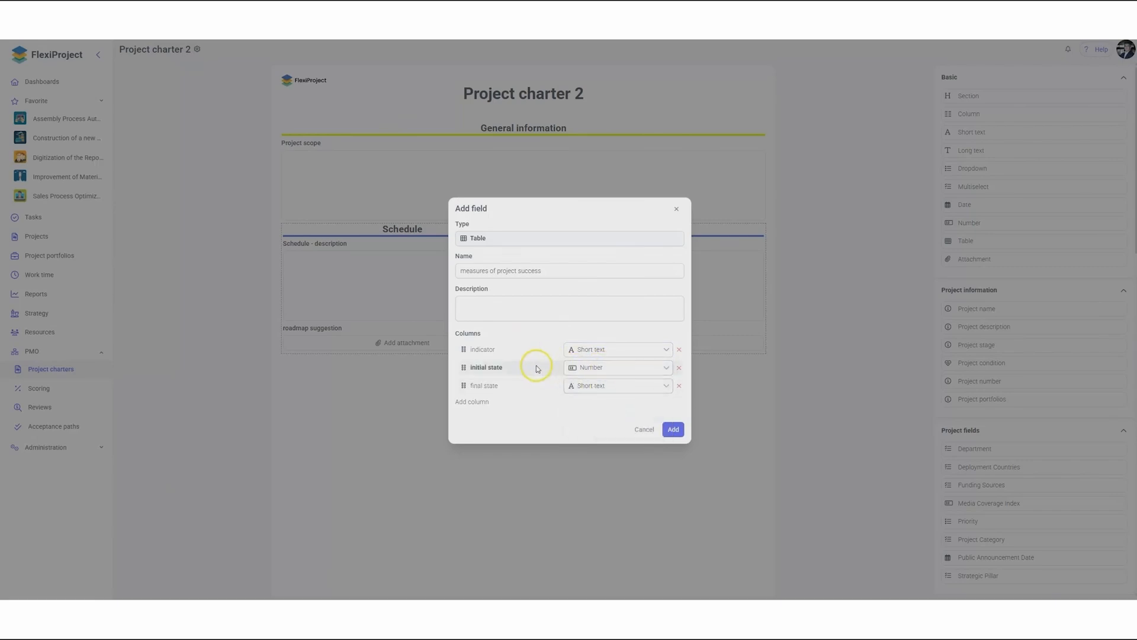
{"action": "left_click", "coordinate": [607, 386]}
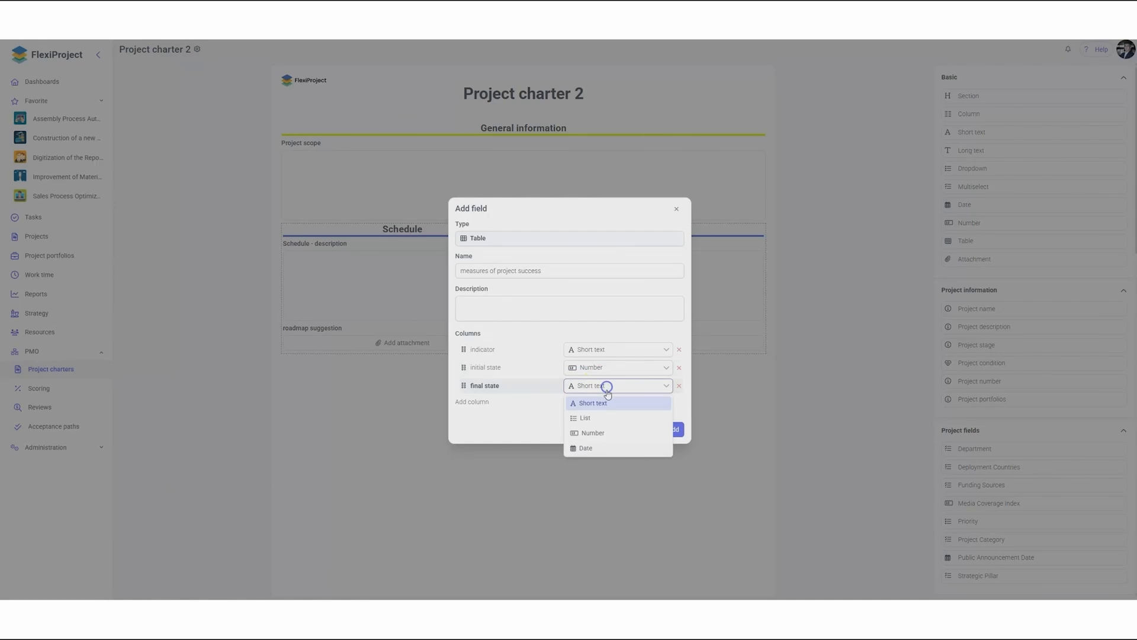
{"action": "left_click", "coordinate": [614, 423]}
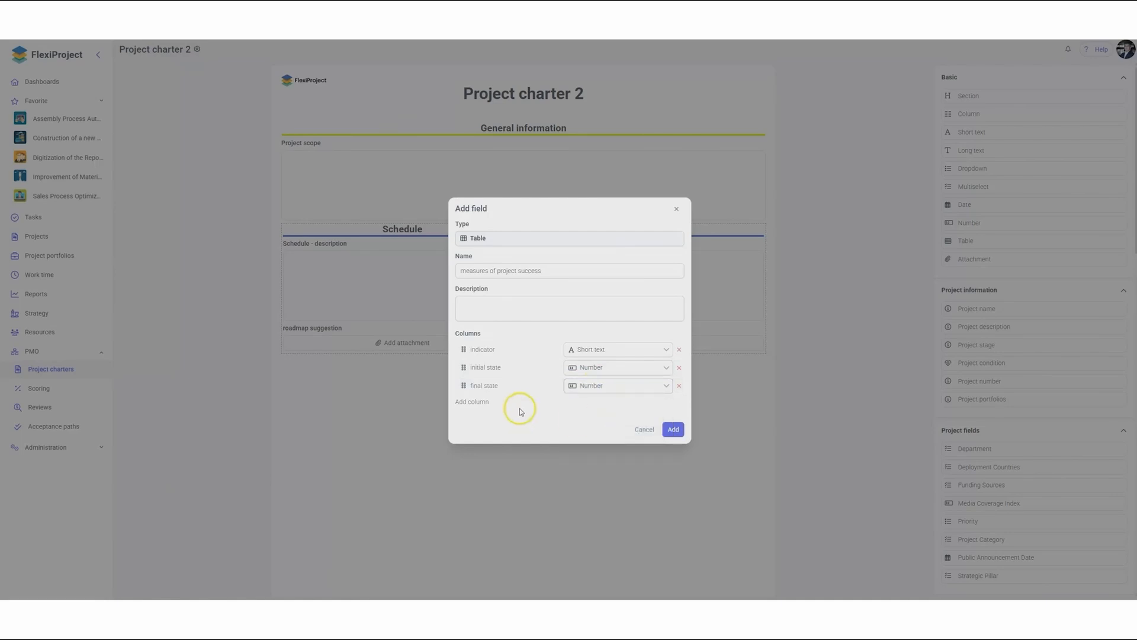
{"action": "left_click", "coordinate": [676, 431]}
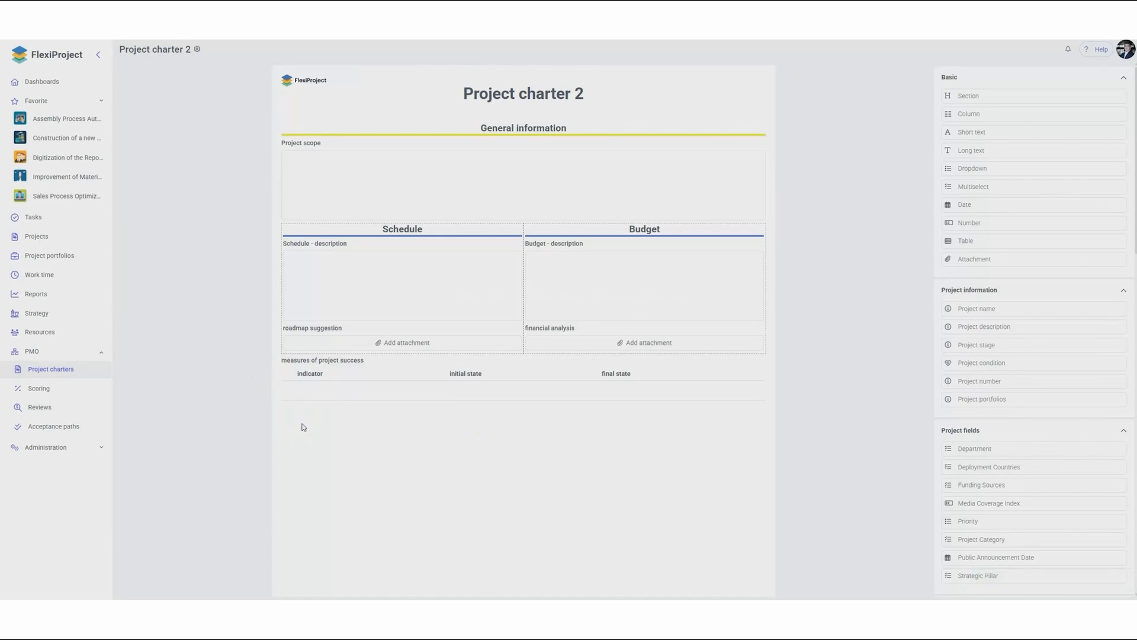
- Open the measures of project success table's field settings for review and close them without changes
{"action": "left_click", "coordinate": [727, 370]}
{"action": "left_click", "coordinate": [750, 365]}
{"action": "left_click", "coordinate": [751, 365]}
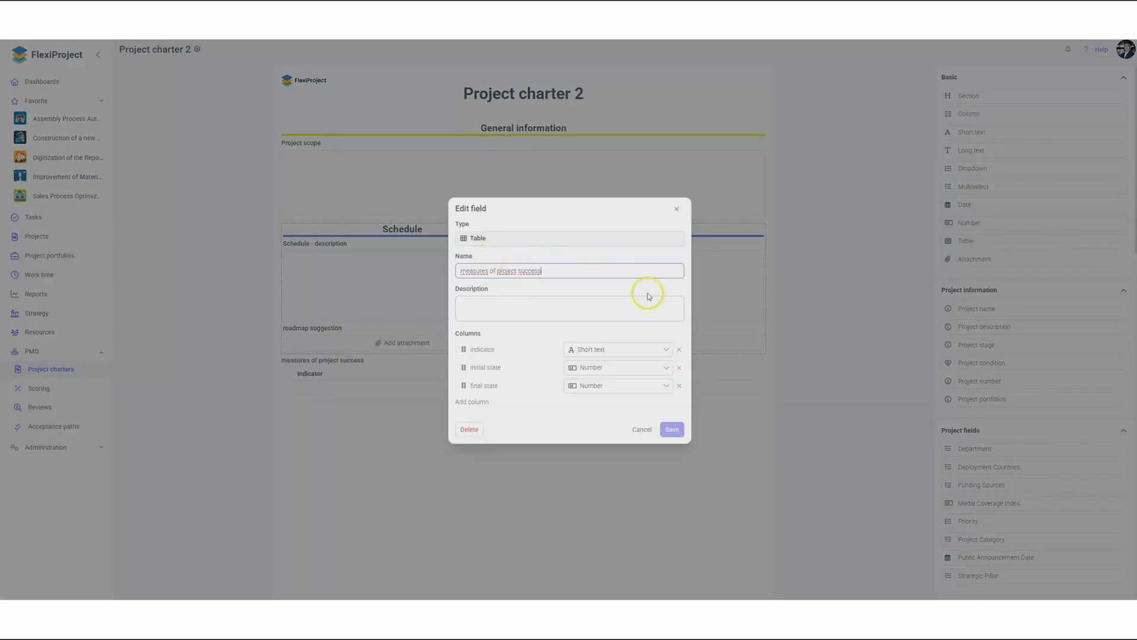
{"action": "left_click", "coordinate": [644, 429]}
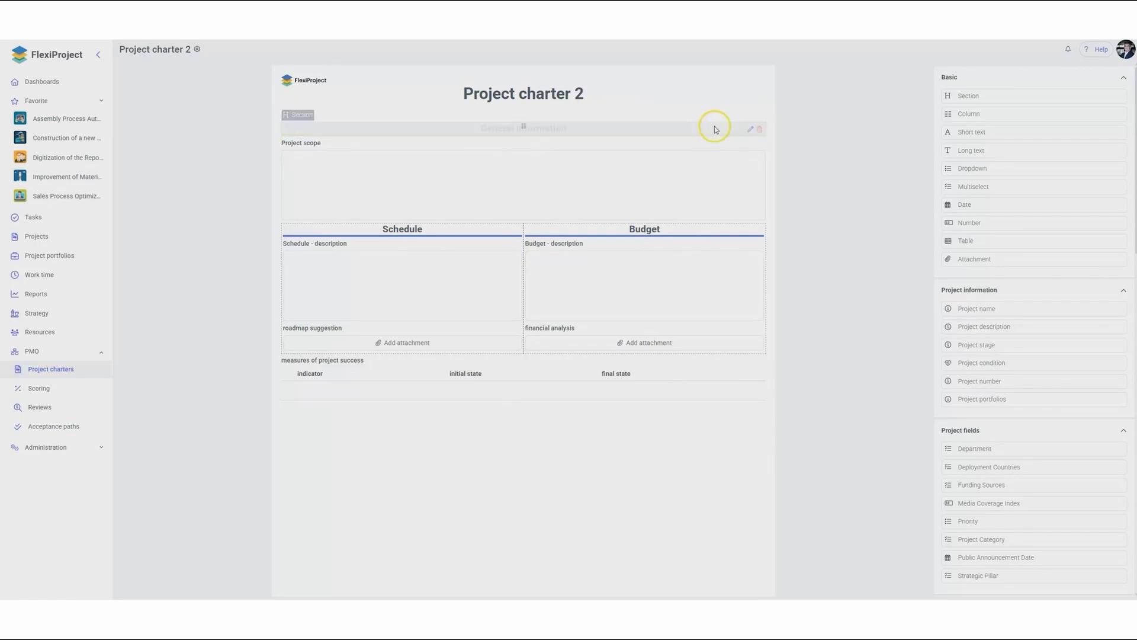
- Check the charter template's name settings, save them as they are, and show the template's edit, clone and delete options
{"action": "left_click", "coordinate": [199, 54]}
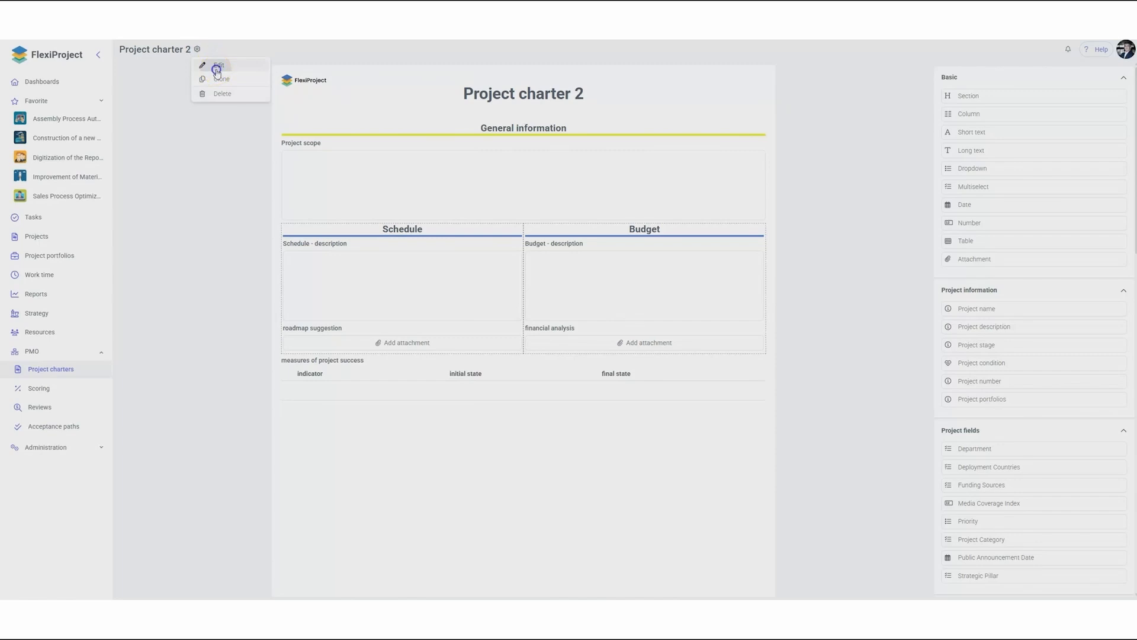
{"action": "left_click", "coordinate": [215, 68]}
{"action": "left_click", "coordinate": [672, 346]}
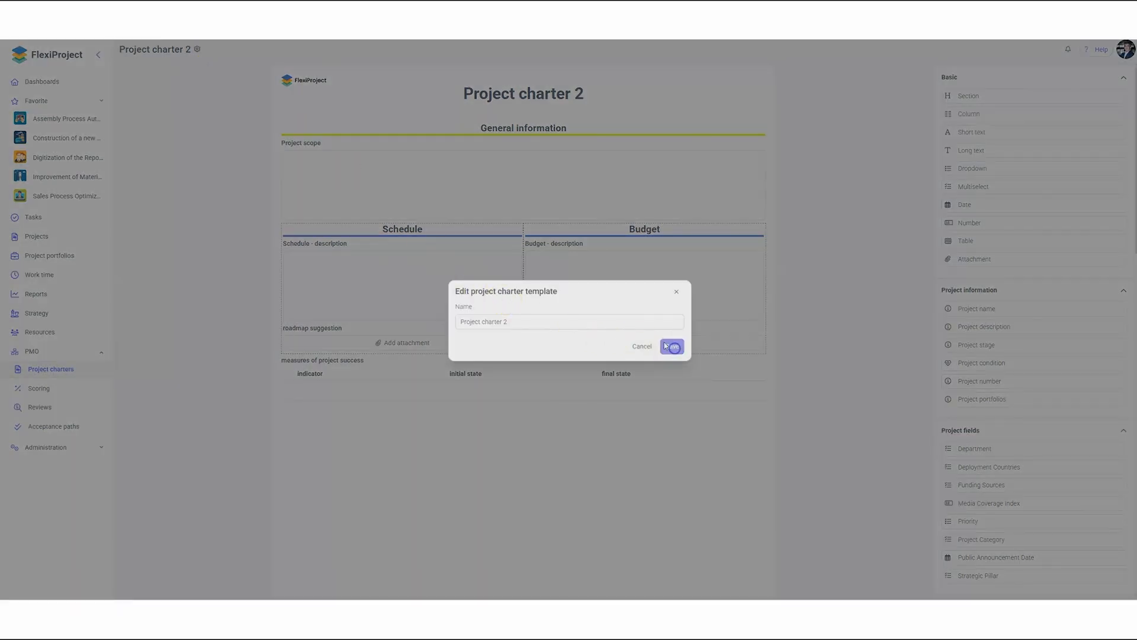
{"action": "left_click", "coordinate": [198, 50]}
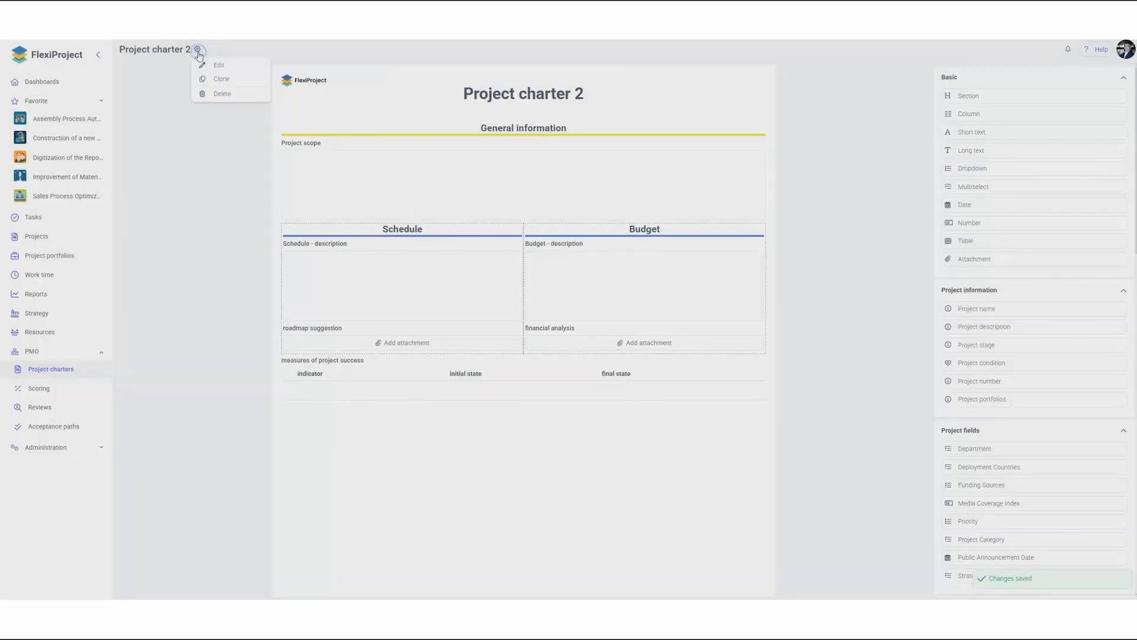
- Add the Project name information field to the General information section, above Project scope
{"action": "left_click", "coordinate": [228, 85]}
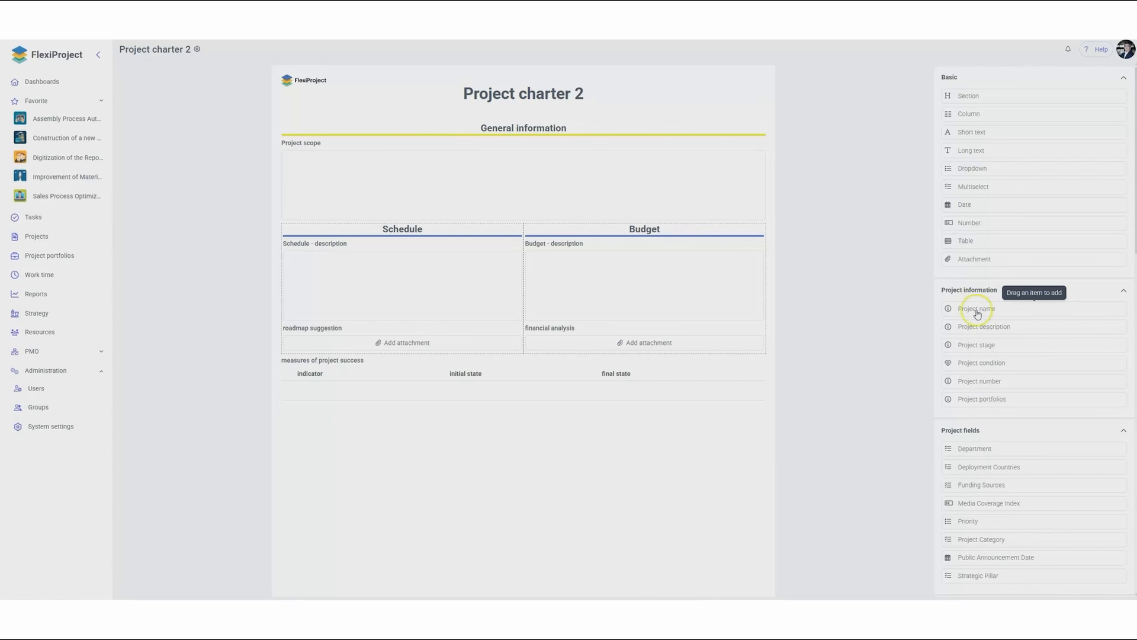
{"action": "left_click_drag", "start_coordinate": [977, 313], "coordinate": [375, 155]}
{"action": "left_click", "coordinate": [674, 349]}
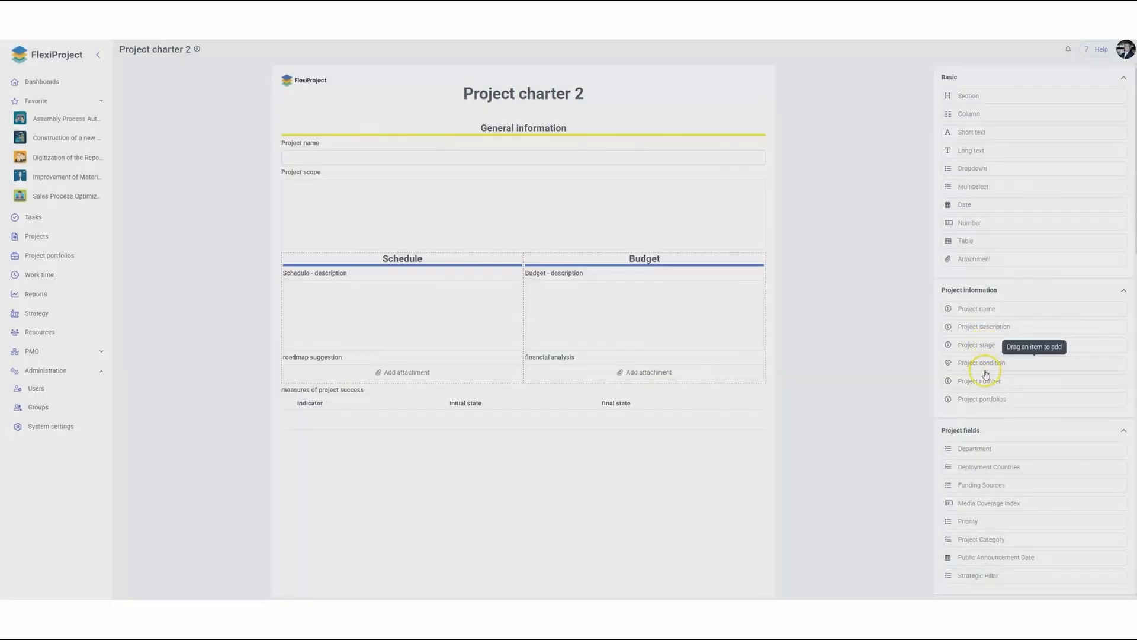
- Review the project fields defined in the system settings and return to the charter template
{"action": "scroll", "coordinate": [987, 405], "scroll_direction": "down", "scroll_amount": 3}
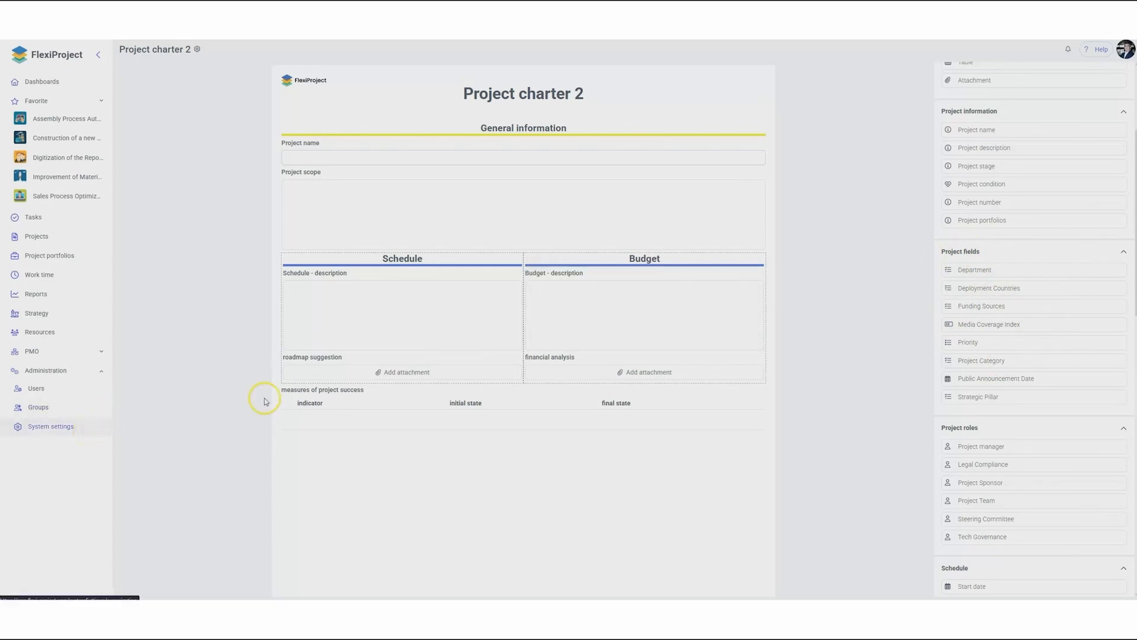
{"action": "left_click", "coordinate": [72, 430]}
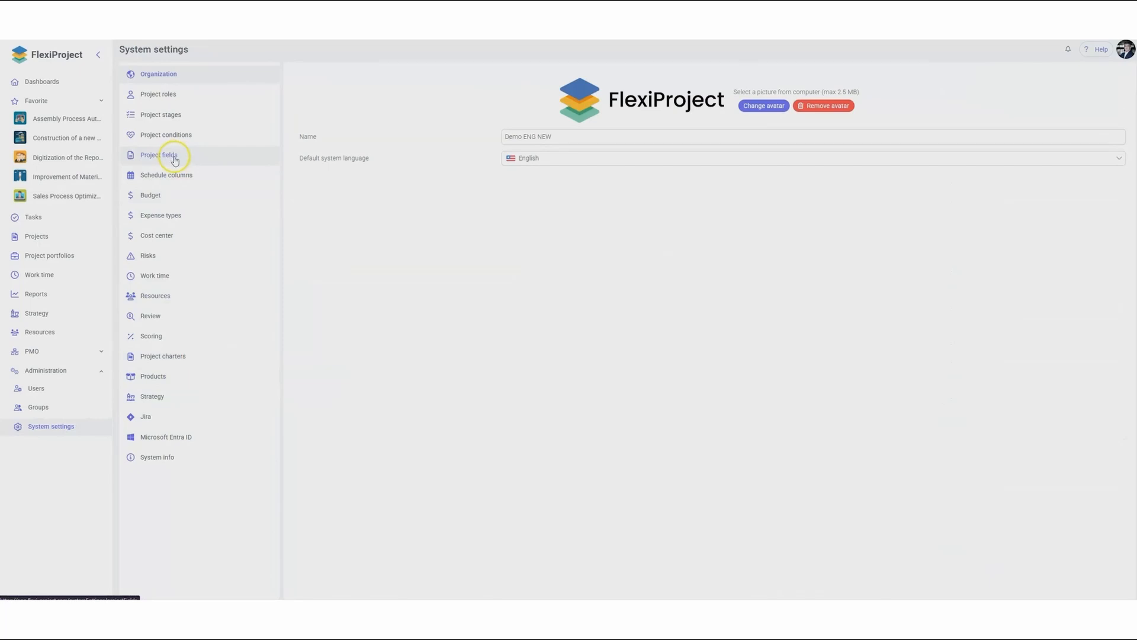
{"action": "left_click", "coordinate": [173, 155]}
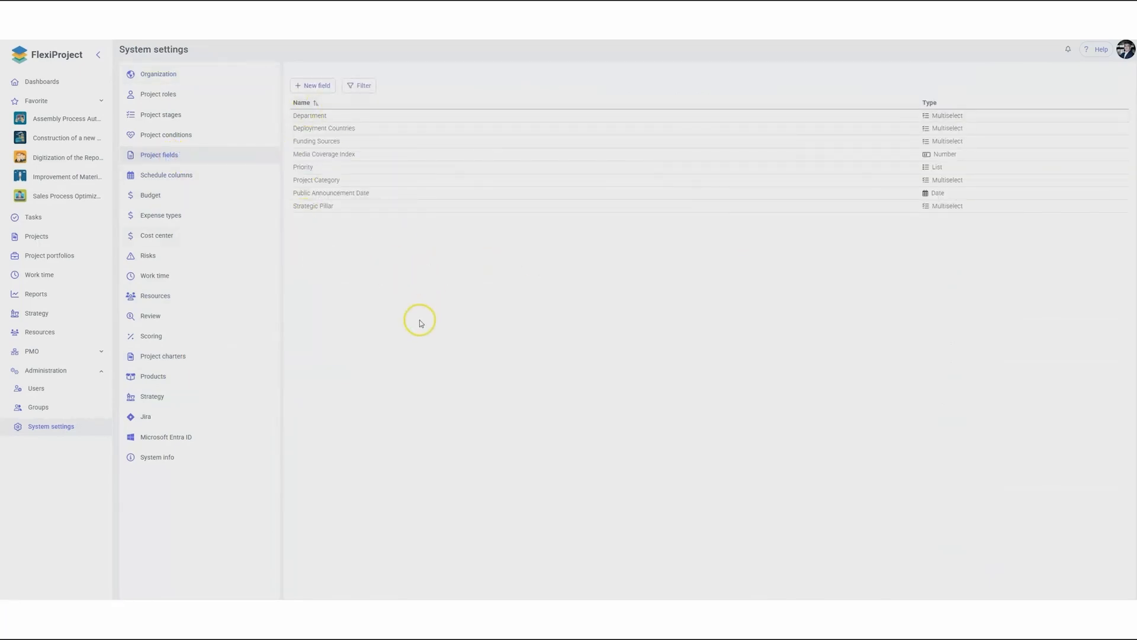
{"action": "key", "text": "alt+Left"}
{"action": "key", "text": "alt+Left"}
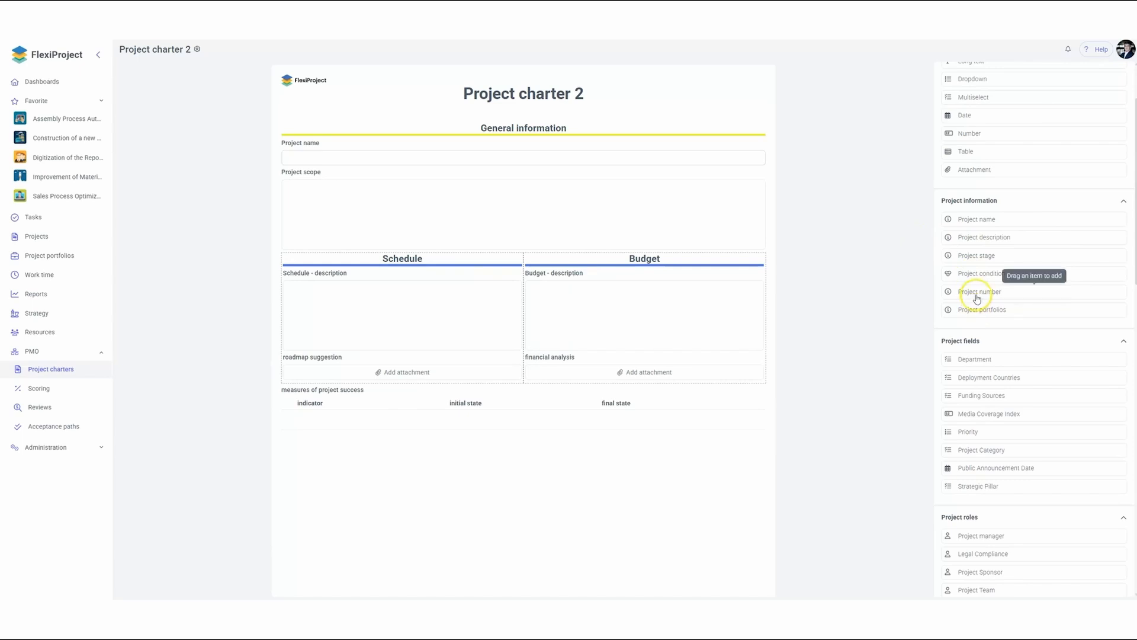
- Add the Project number information field and the Deployment Countries project field below Project name
{"action": "left_click_drag", "start_coordinate": [978, 292], "coordinate": [350, 176]}
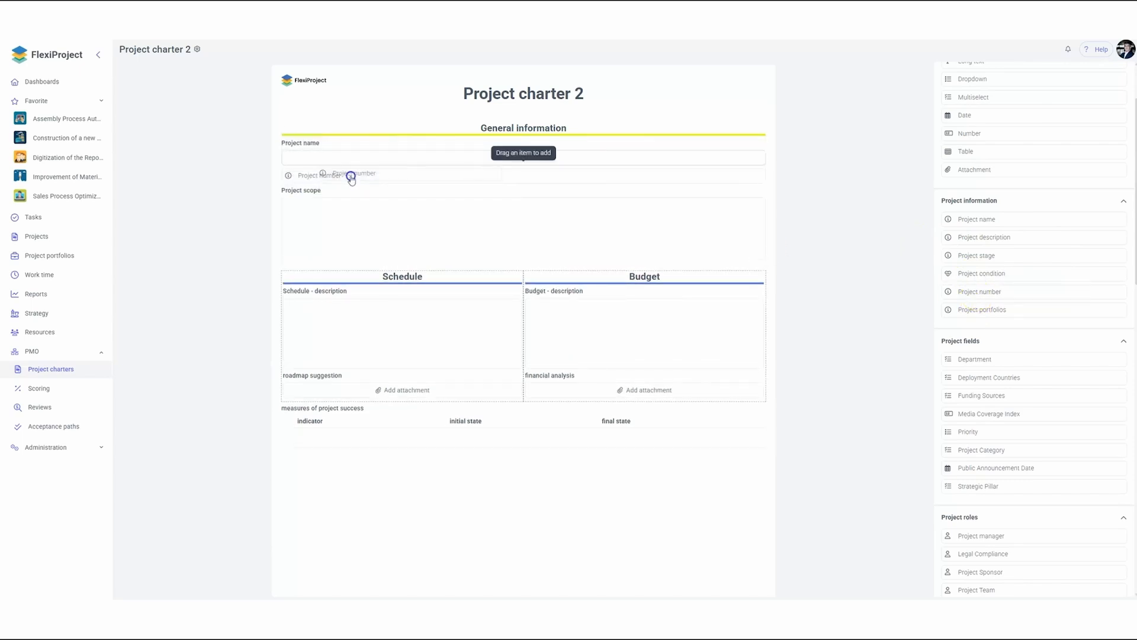
{"action": "left_click", "coordinate": [672, 347]}
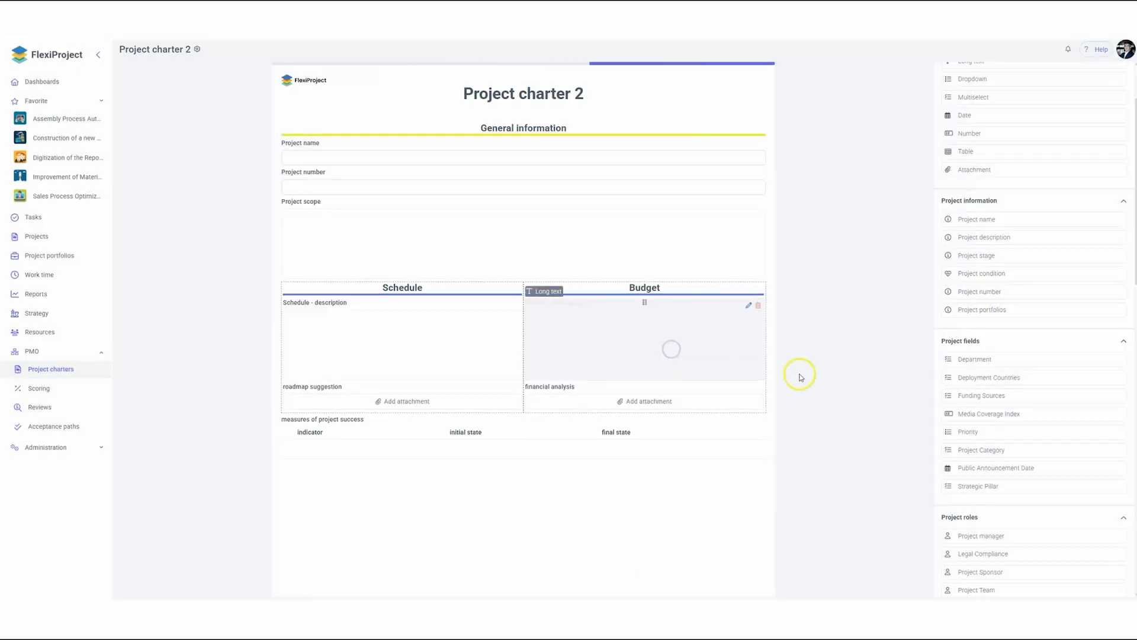
{"action": "scroll", "coordinate": [946, 391], "scroll_direction": "down", "scroll_amount": 3}
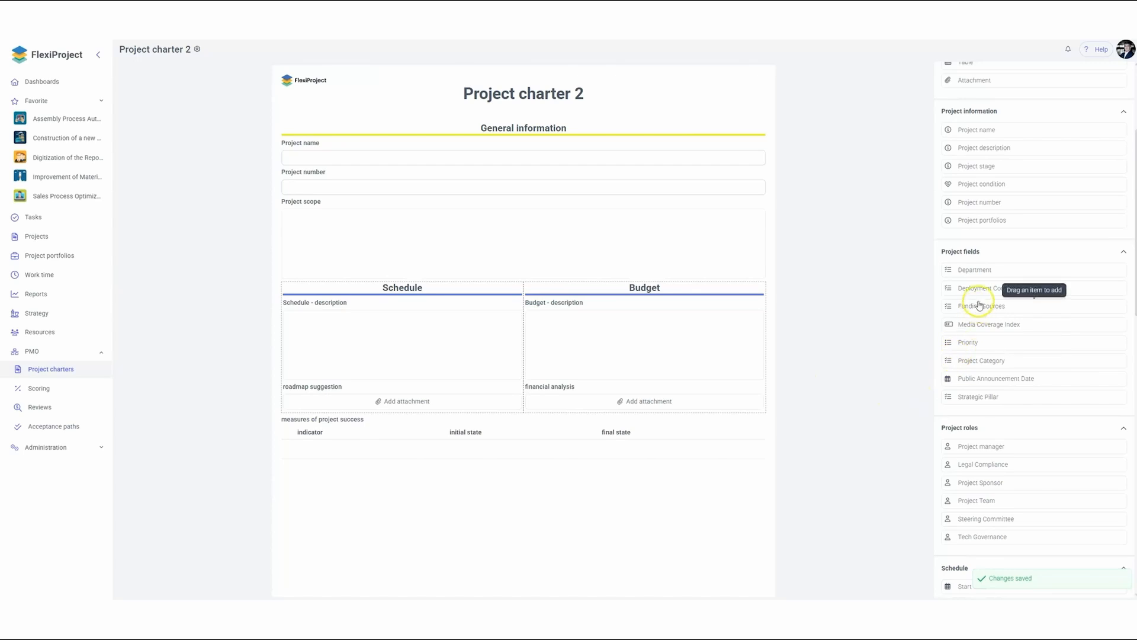
{"action": "left_click_drag", "start_coordinate": [977, 288], "coordinate": [389, 208]}
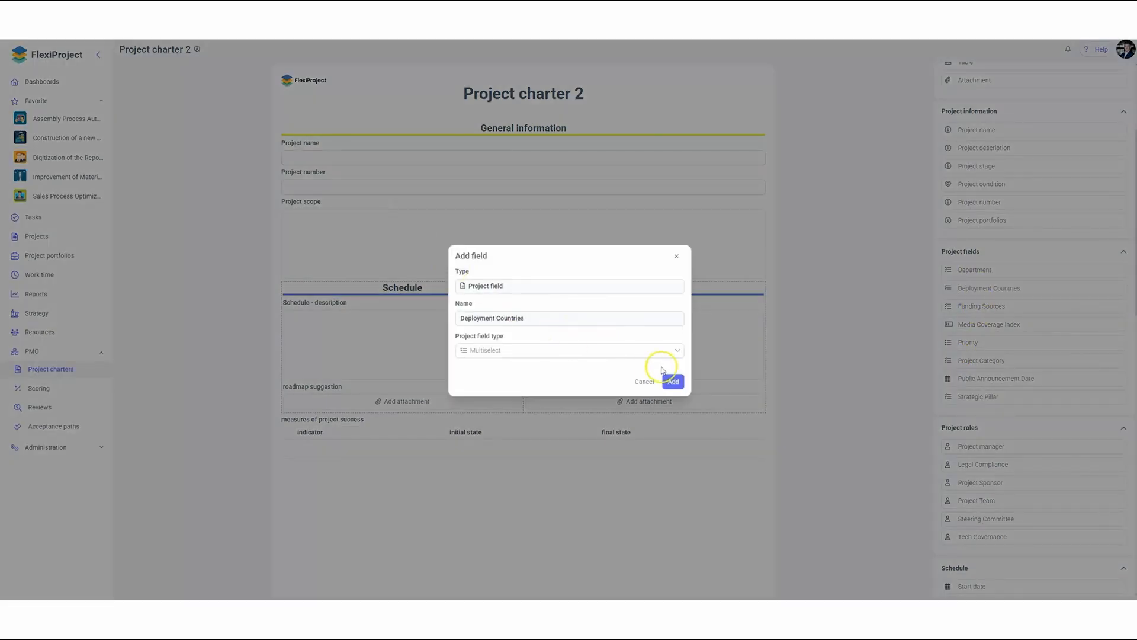
{"action": "left_click", "coordinate": [672, 382]}
- Add the Priority and Public Announcement Date project fields below Deployment Countries
{"action": "left_click_drag", "start_coordinate": [968, 342], "coordinate": [446, 244]}
{"action": "left_click", "coordinate": [673, 382]}
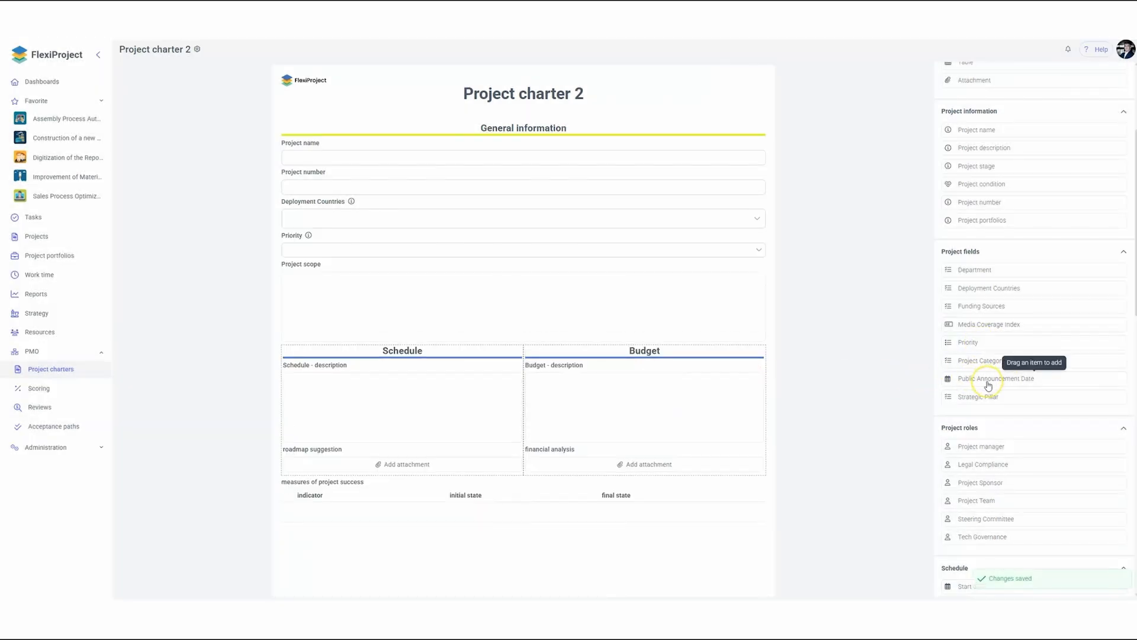
{"action": "left_click_drag", "start_coordinate": [988, 386], "coordinate": [424, 269]}
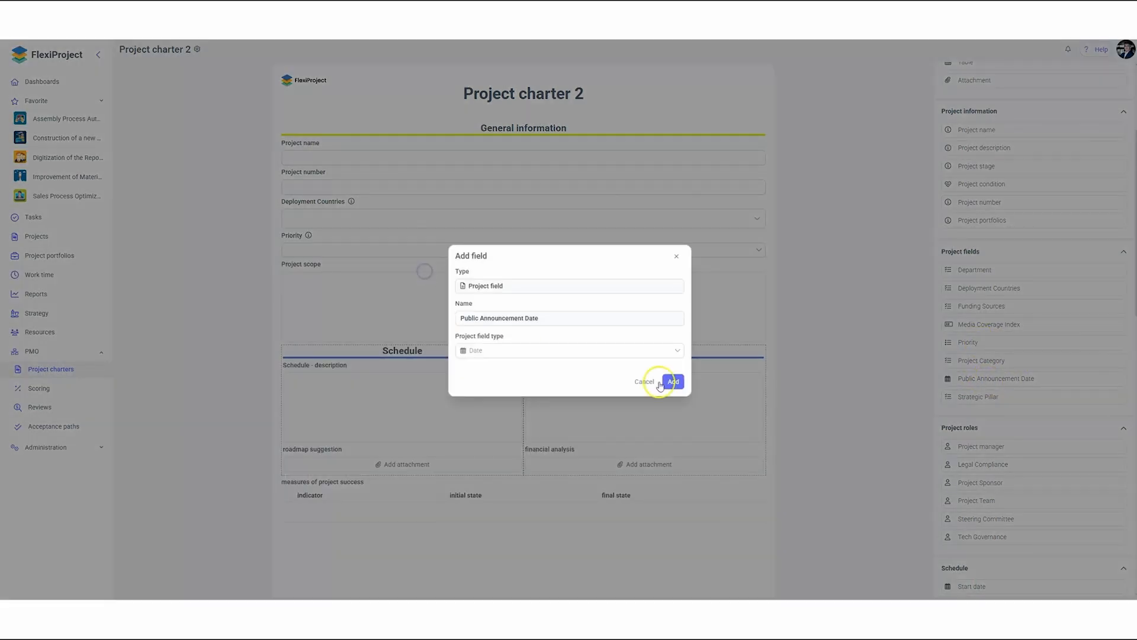
{"action": "left_click", "coordinate": [672, 382]}
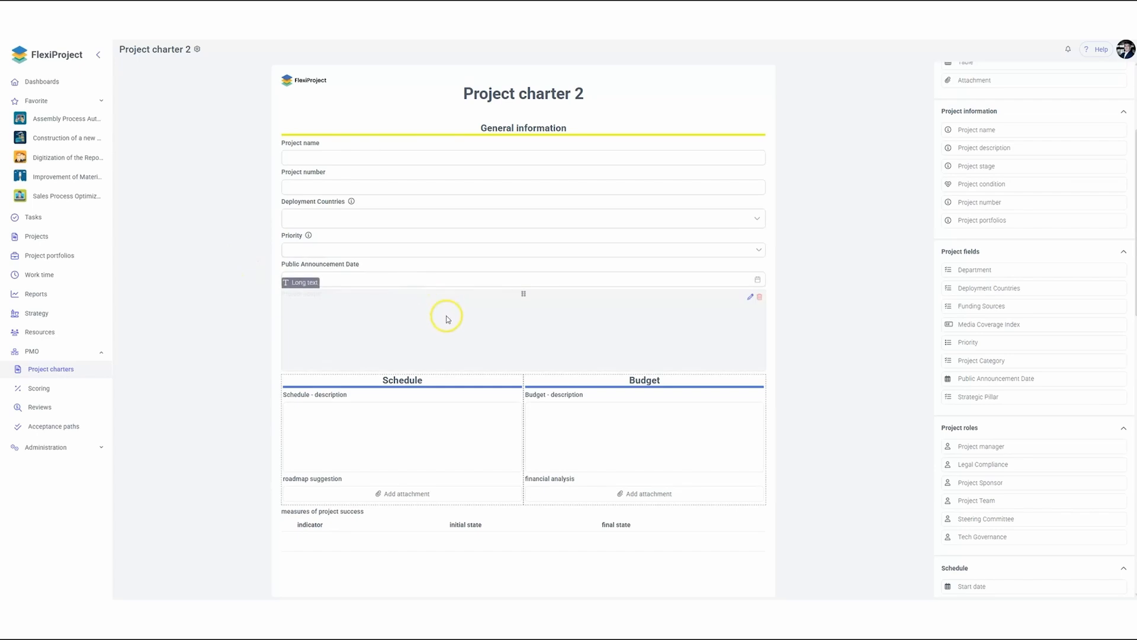
- Add a section named "Project team" below the measures of project success table, keeping the blue color
{"action": "scroll", "coordinate": [972, 158], "scroll_direction": "up", "scroll_amount": 4}
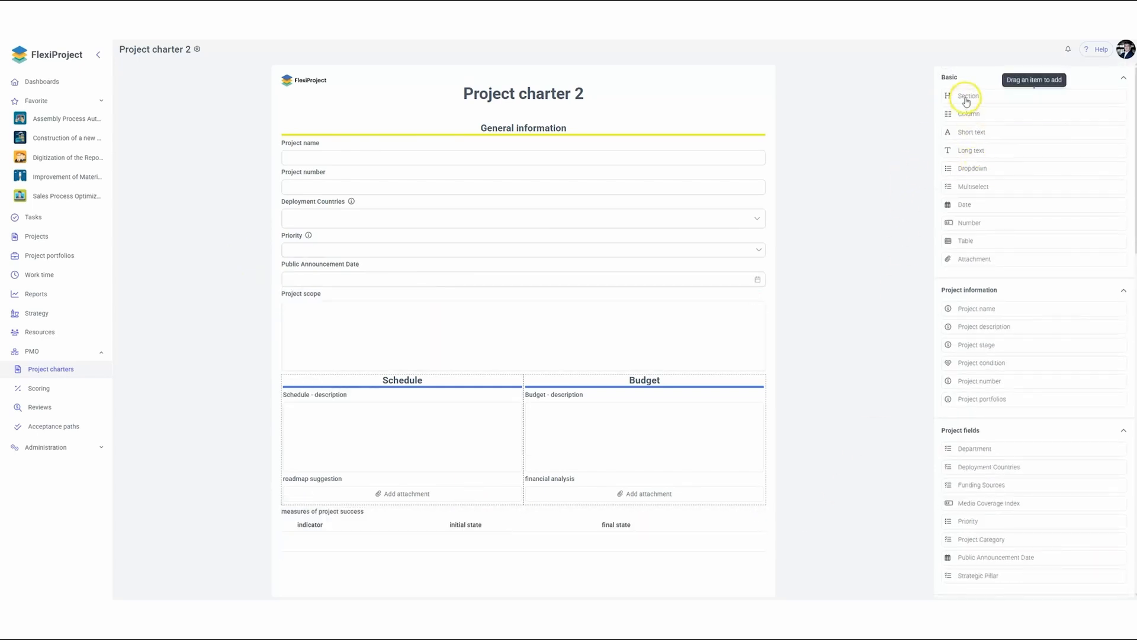
{"action": "left_click_drag", "start_coordinate": [966, 96], "coordinate": [421, 585]}
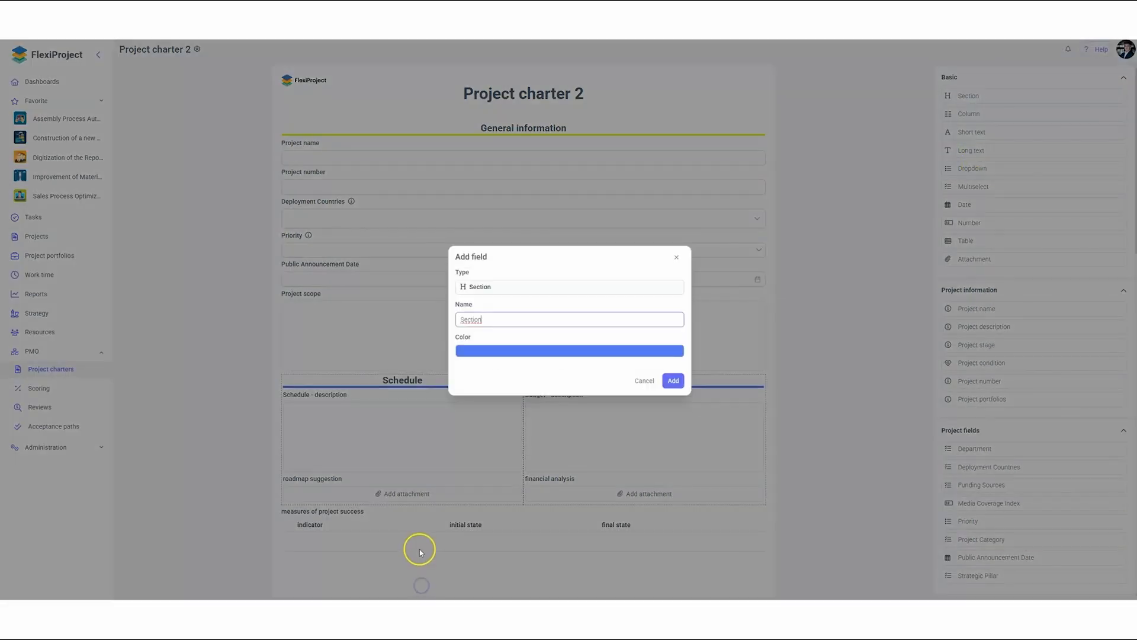
{"action": "double_click", "coordinate": [493, 321]}
{"action": "type", "text": "Project team"}
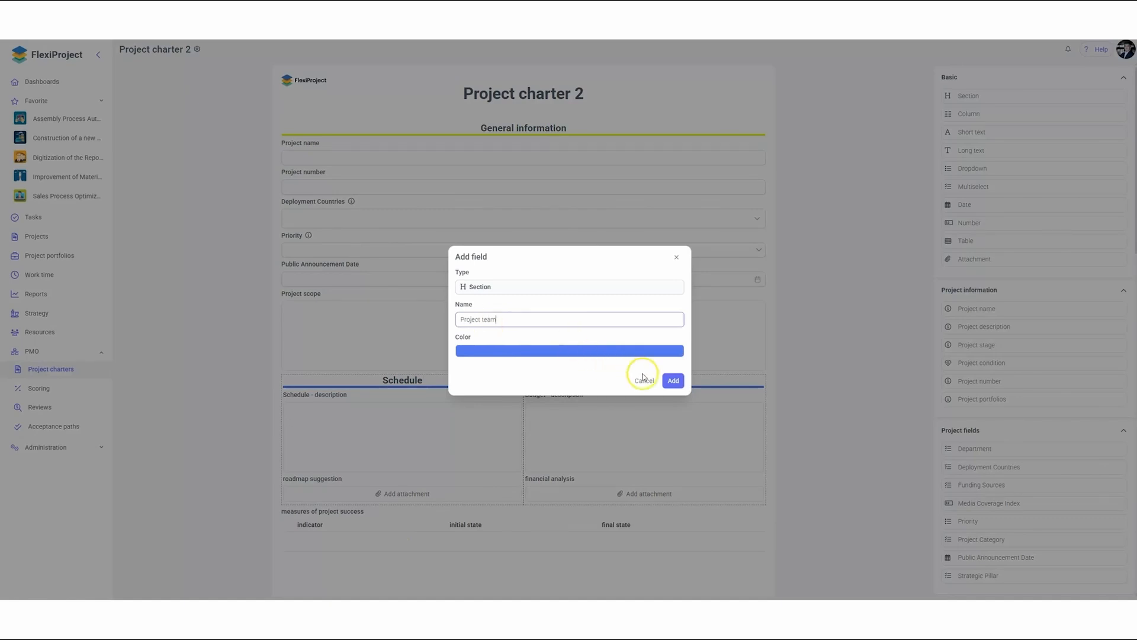
{"action": "left_click", "coordinate": [673, 380]}
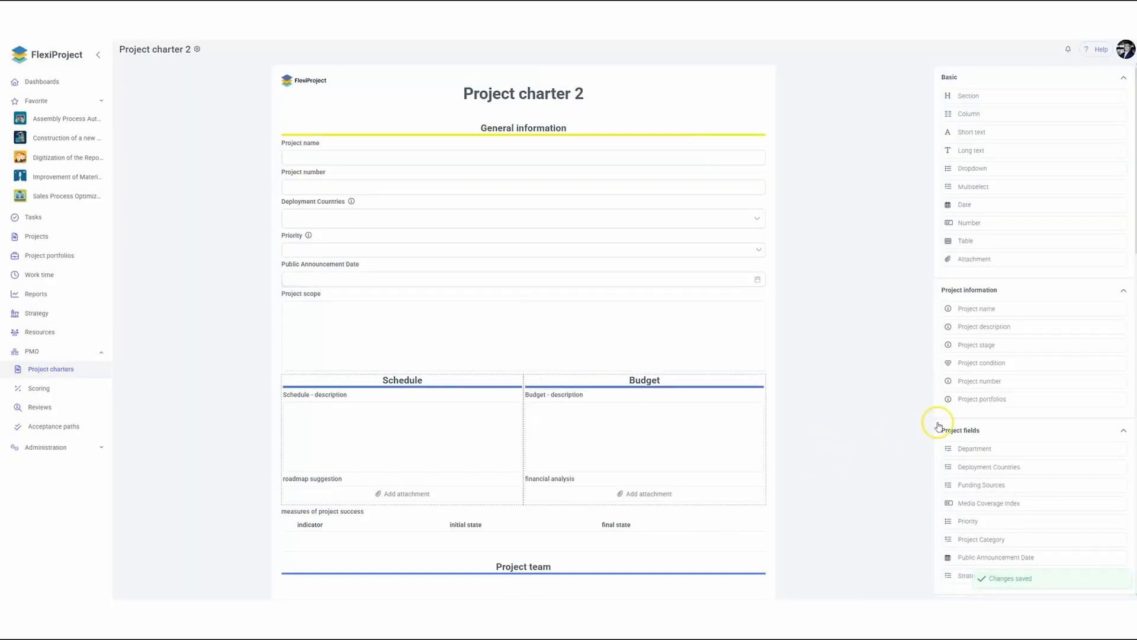
- Look through the available project roles, visit the system settings, and return to the charter template
{"action": "scroll", "coordinate": [938, 426], "scroll_direction": "down", "scroll_amount": 6}
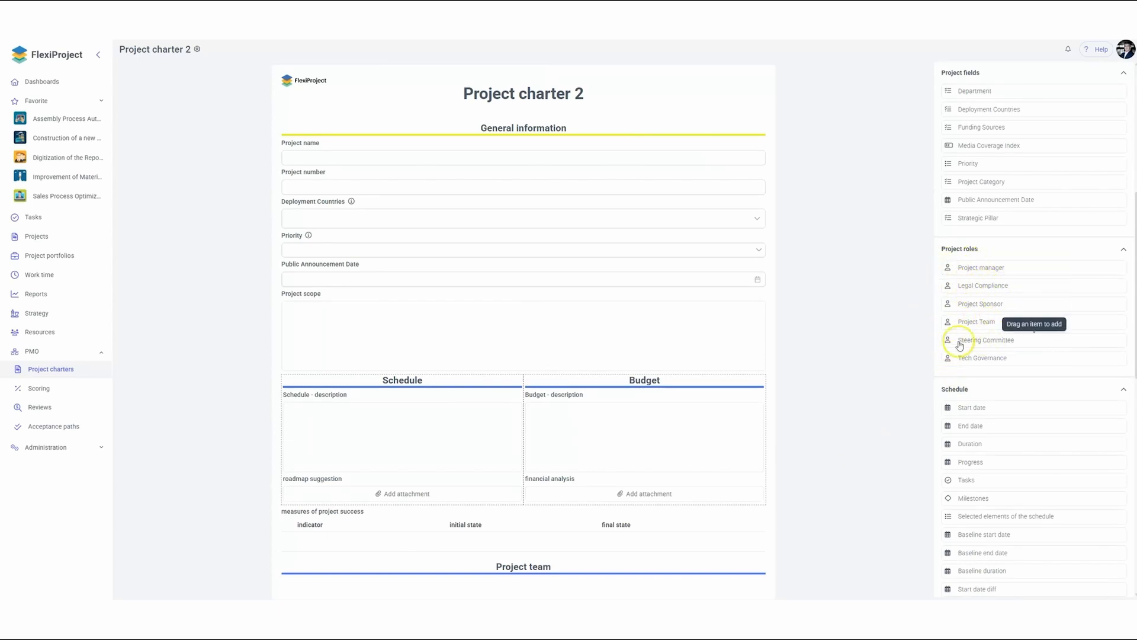
{"action": "left_click", "coordinate": [98, 452]}
{"action": "left_click", "coordinate": [66, 427]}
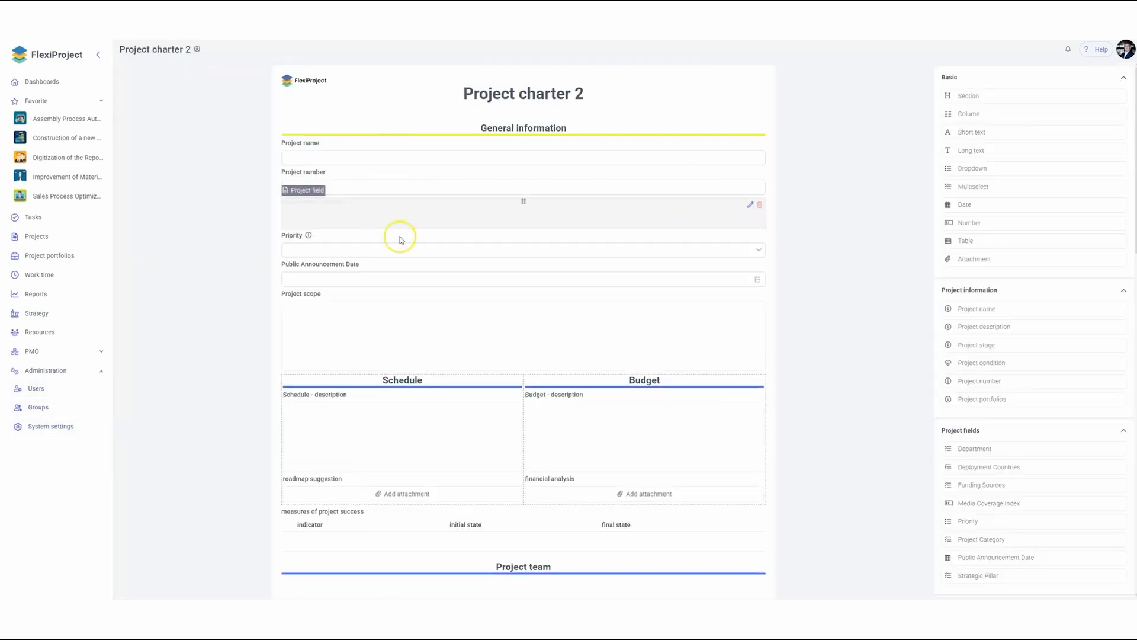
- Add the Project manager and Project Sponsor role fields to the Project team section
{"action": "scroll", "coordinate": [1003, 427], "scroll_direction": "down", "scroll_amount": 6}
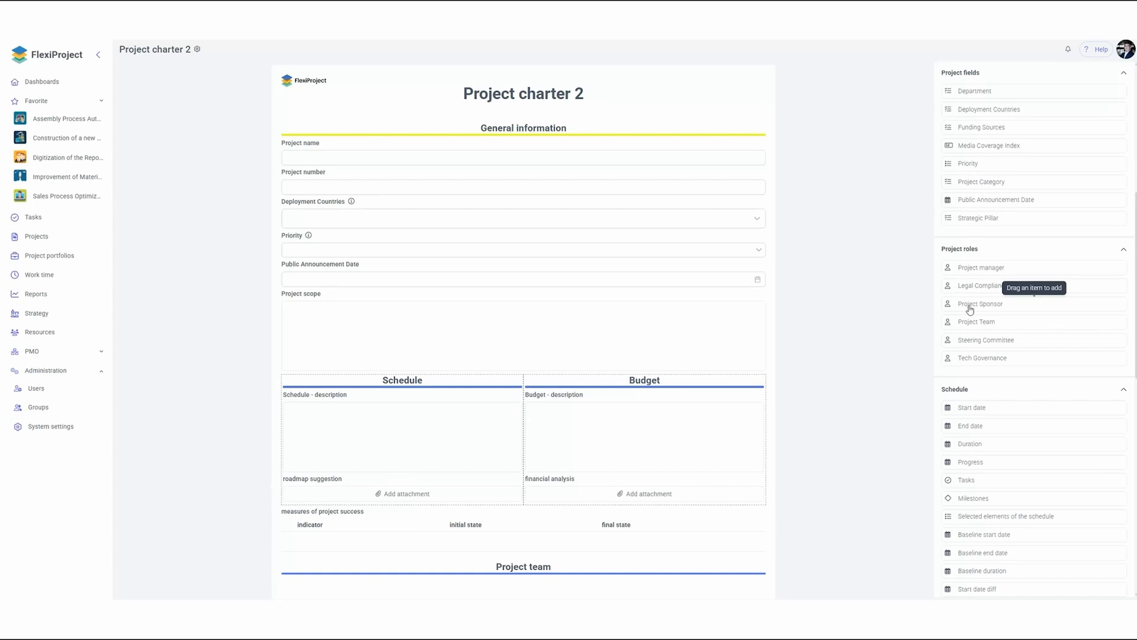
{"action": "left_click_drag", "start_coordinate": [971, 268], "coordinate": [510, 590]}
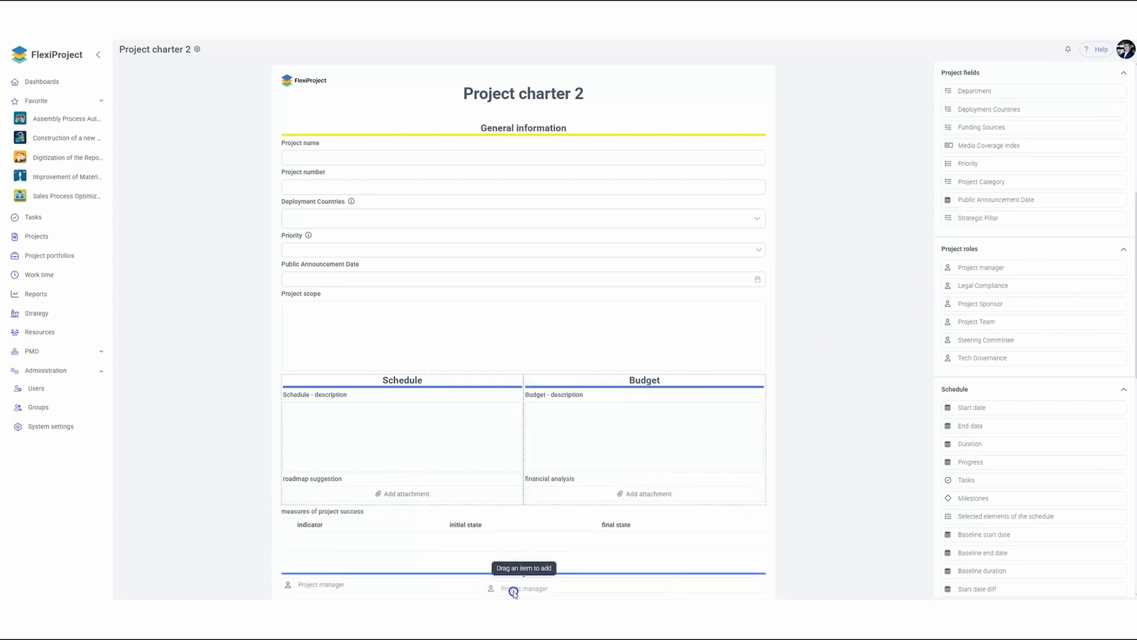
{"action": "left_click", "coordinate": [673, 349]}
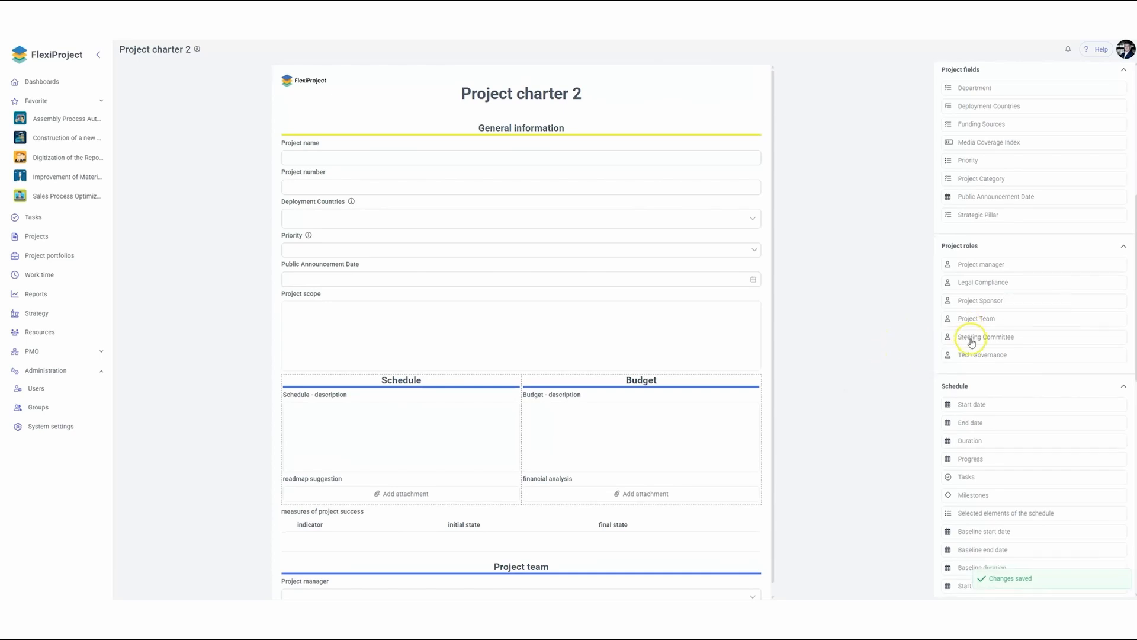
{"action": "scroll", "coordinate": [971, 267], "scroll_direction": "down", "scroll_amount": 2}
{"action": "left_click_drag", "start_coordinate": [983, 215], "coordinate": [460, 593]}
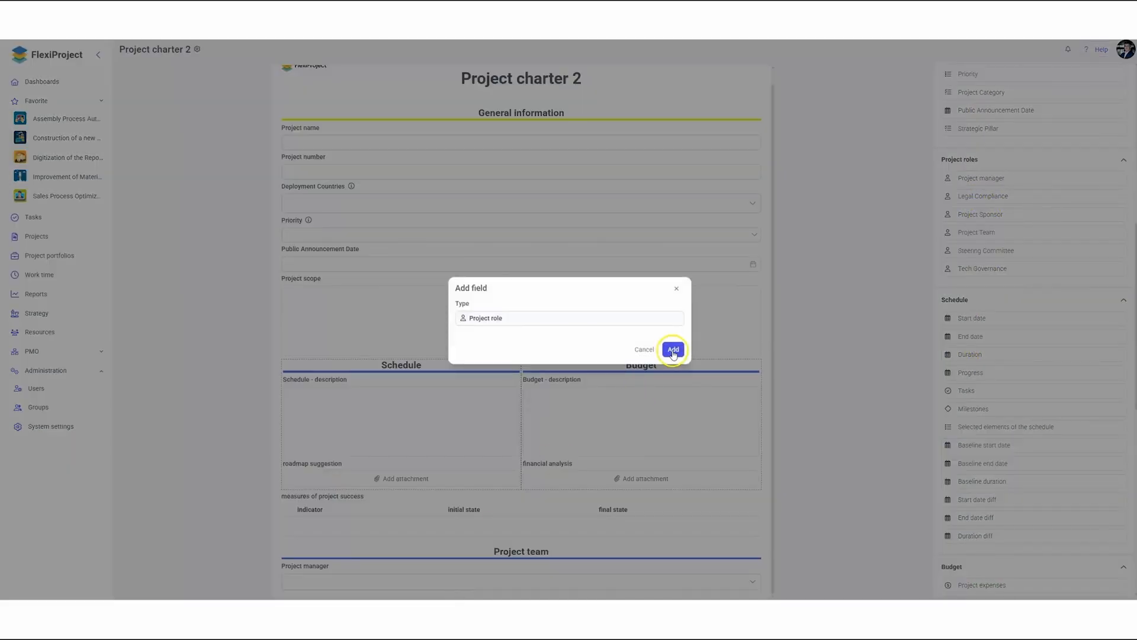
{"action": "left_click", "coordinate": [673, 349]}
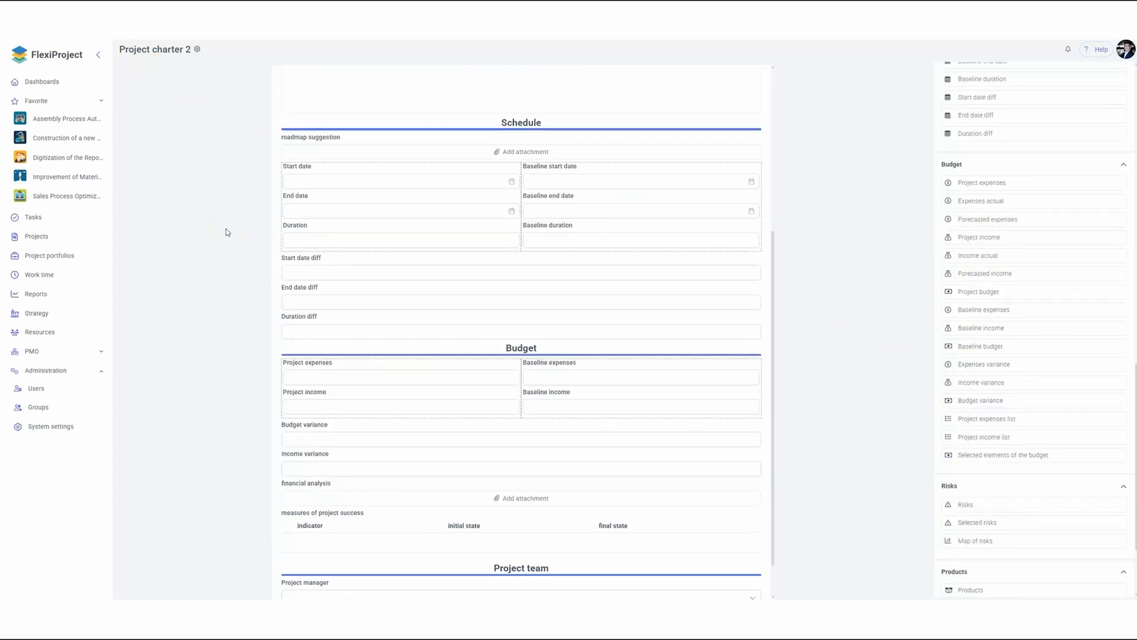
{"action": "left_click", "coordinate": [226, 165]}
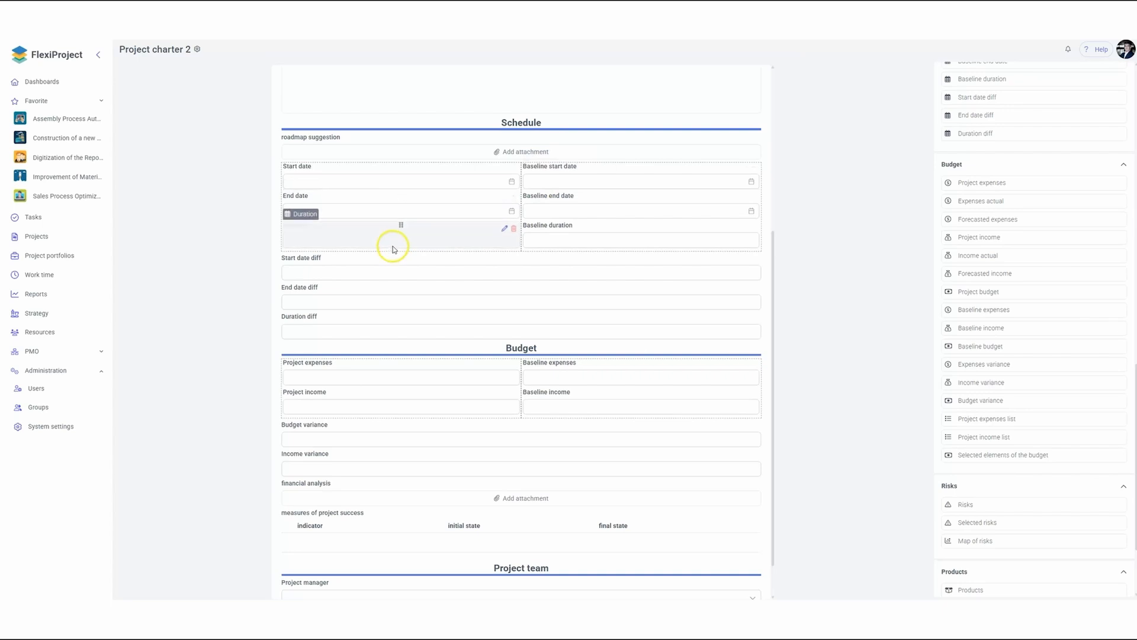
{"action": "left_click_drag", "start_coordinate": [321, 295], "coordinate": [312, 314]}
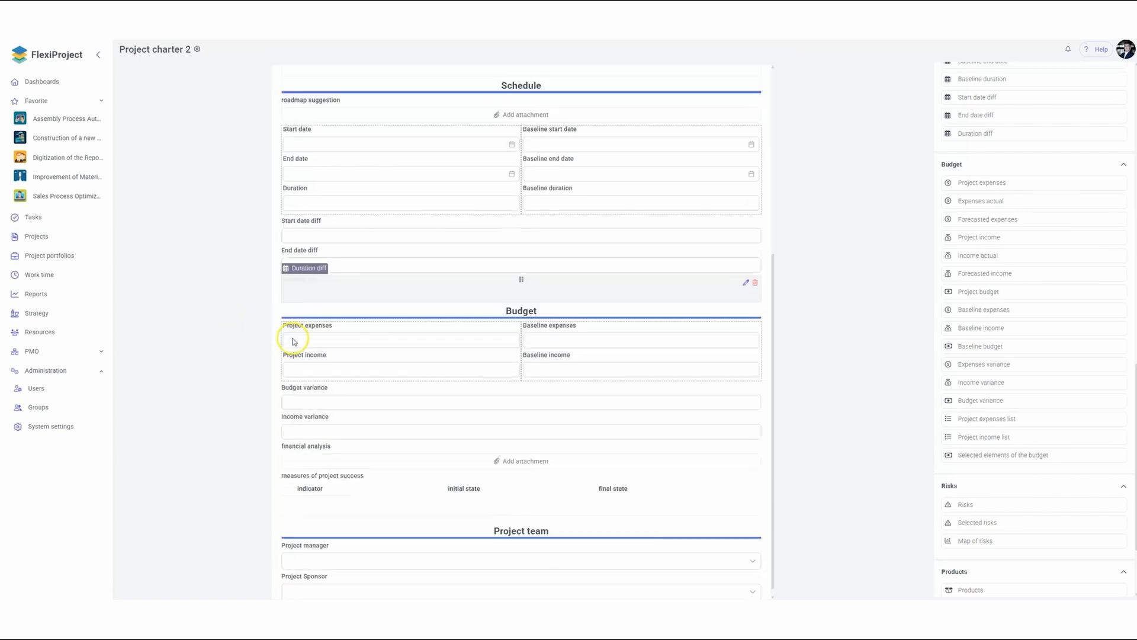
{"action": "scroll", "coordinate": [285, 329], "scroll_direction": "down", "scroll_amount": 1}
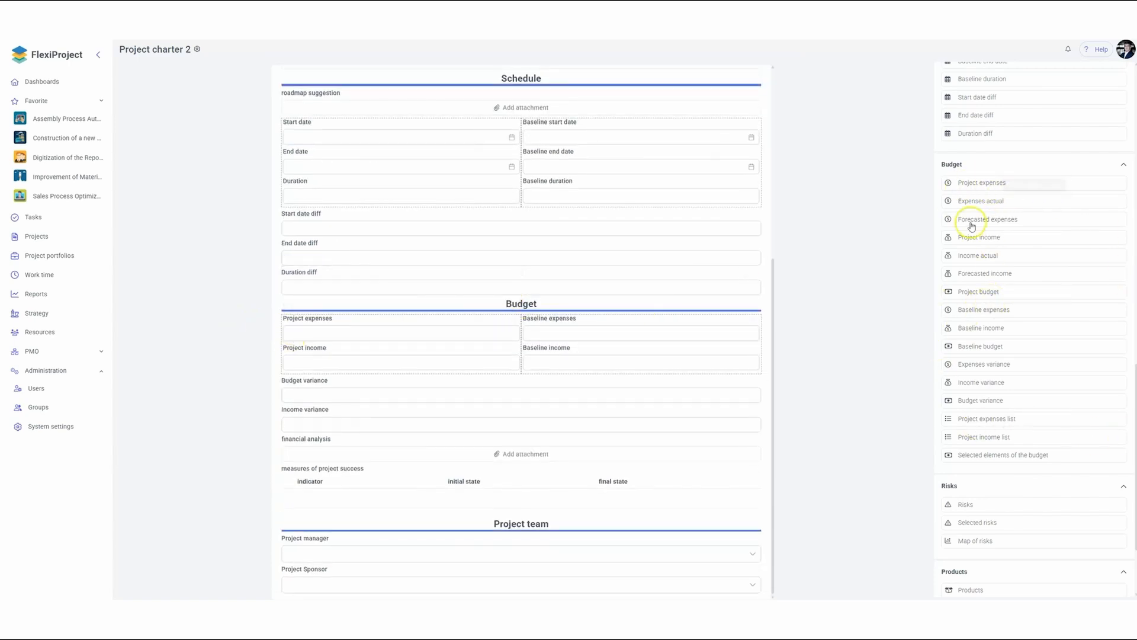
{"action": "left_click_drag", "start_coordinate": [968, 182], "coordinate": [294, 366]}
{"action": "left_click_drag", "start_coordinate": [314, 333], "coordinate": [523, 325]}
- Add a Map of risks field with the filter All below Project Sponsor
{"action": "scroll", "coordinate": [1003, 469], "scroll_direction": "down", "scroll_amount": 2}
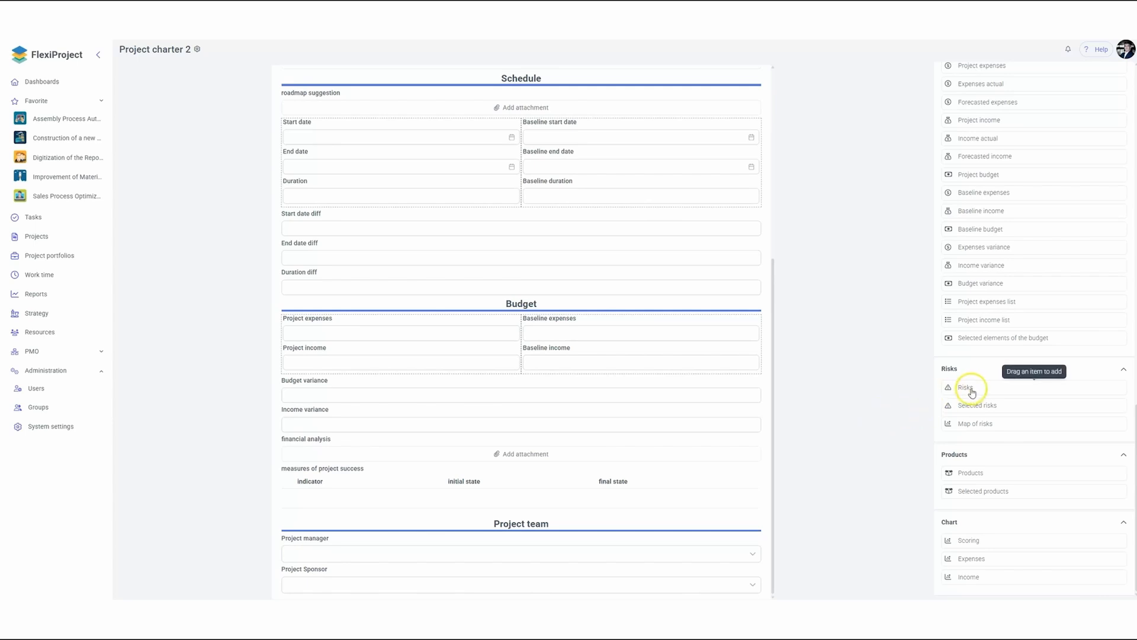
{"action": "left_click_drag", "start_coordinate": [978, 424], "coordinate": [571, 589]}
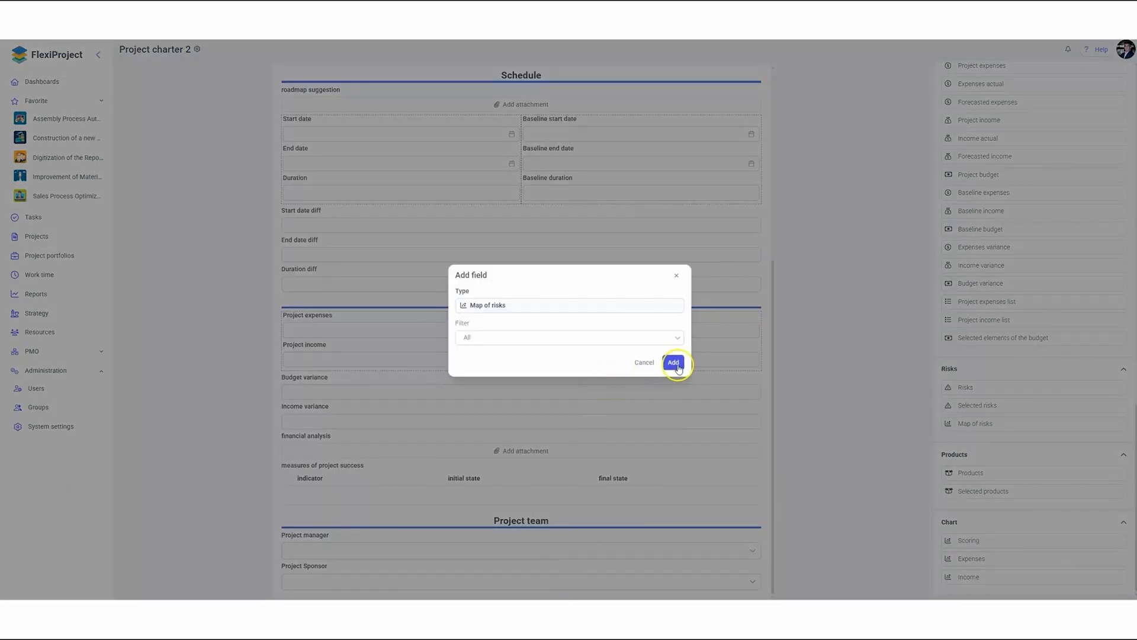
{"action": "left_click", "coordinate": [673, 363]}
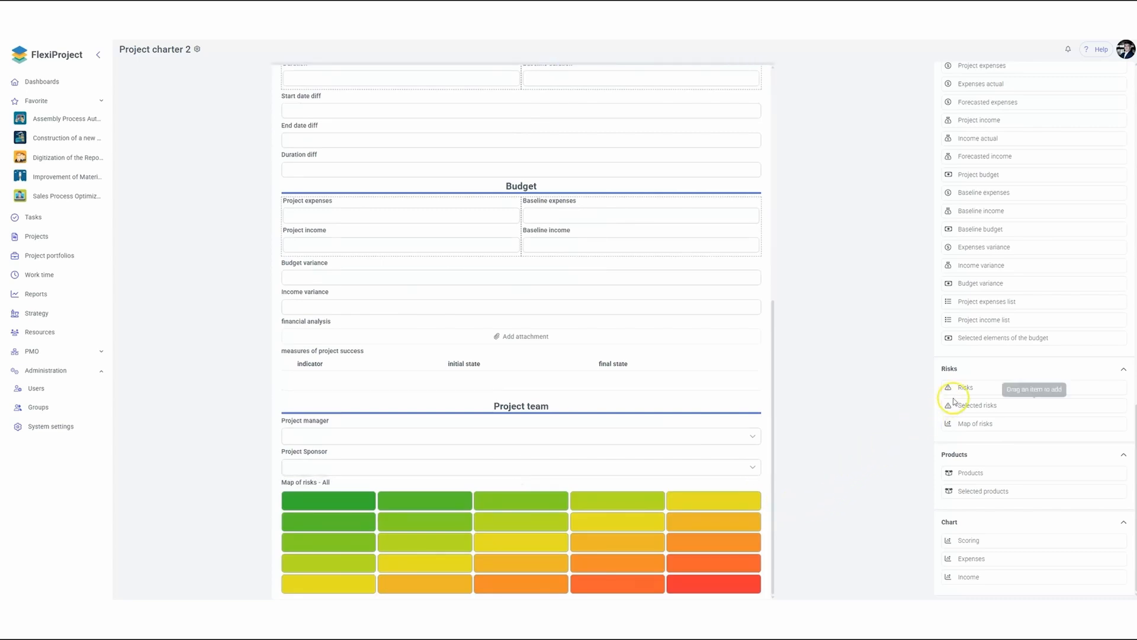
- Add a Risks list field below the map of risks, with its filter set to All
{"action": "left_click_drag", "start_coordinate": [959, 388], "coordinate": [531, 595]}
{"action": "left_click", "coordinate": [502, 345]}
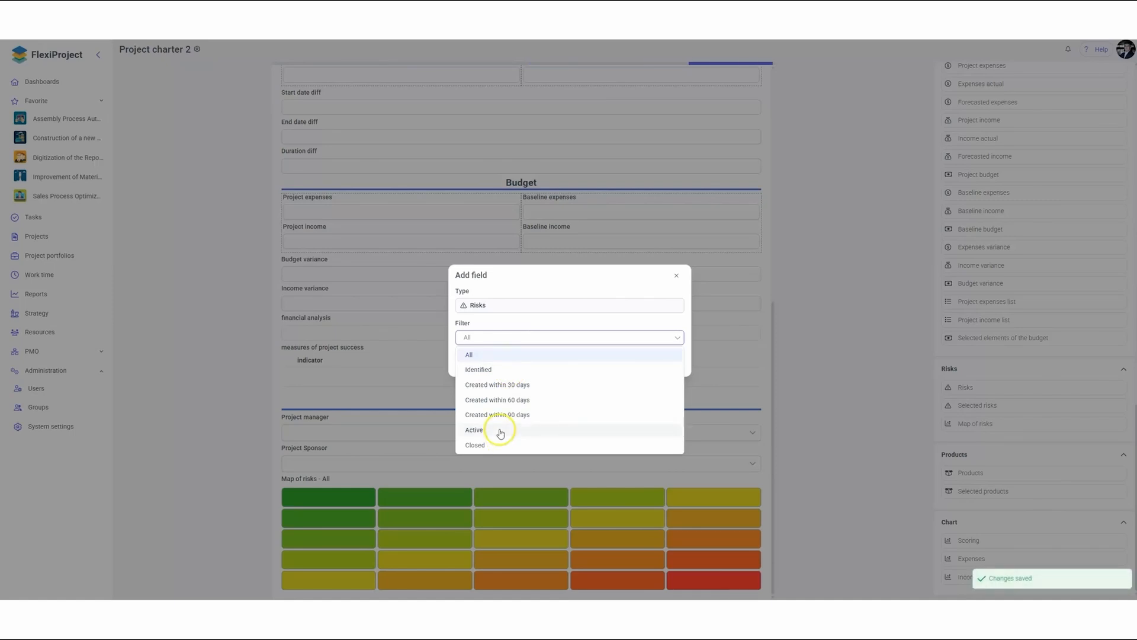
{"action": "left_click", "coordinate": [489, 356]}
{"action": "left_click", "coordinate": [673, 362]}
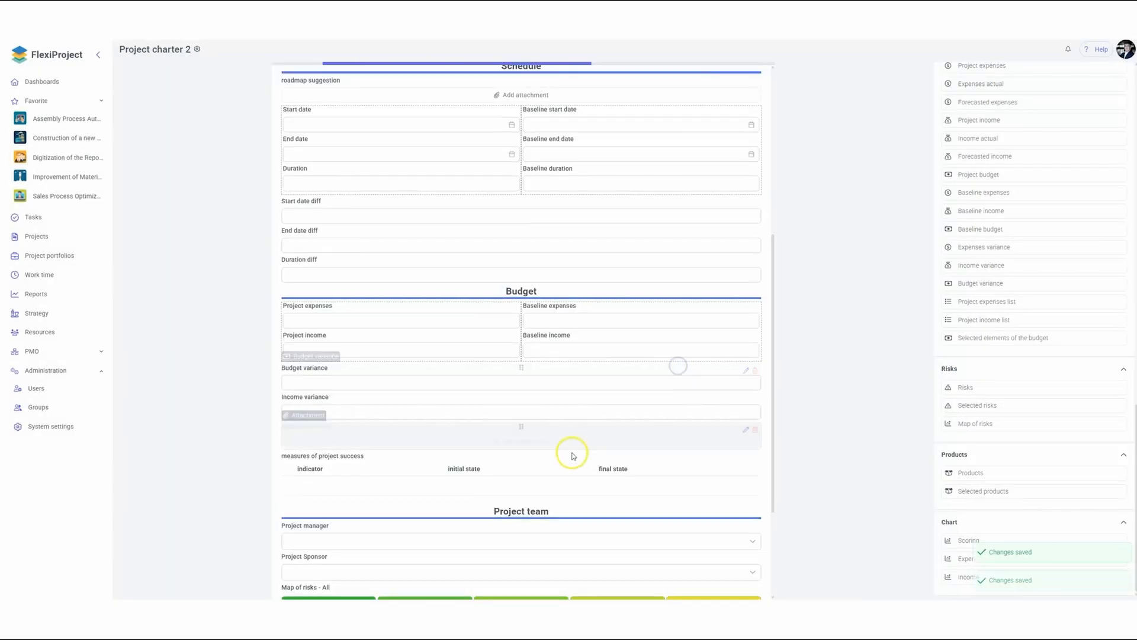
{"action": "scroll", "coordinate": [571, 452], "scroll_direction": "down", "scroll_amount": 3}
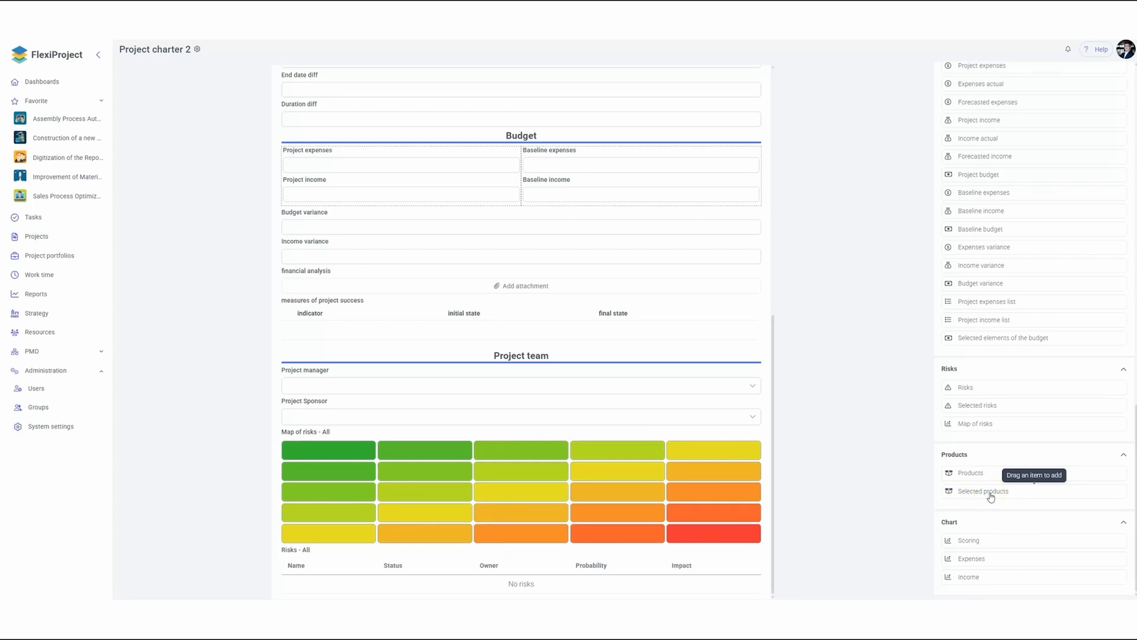
{"action": "left_click", "coordinate": [915, 546]}
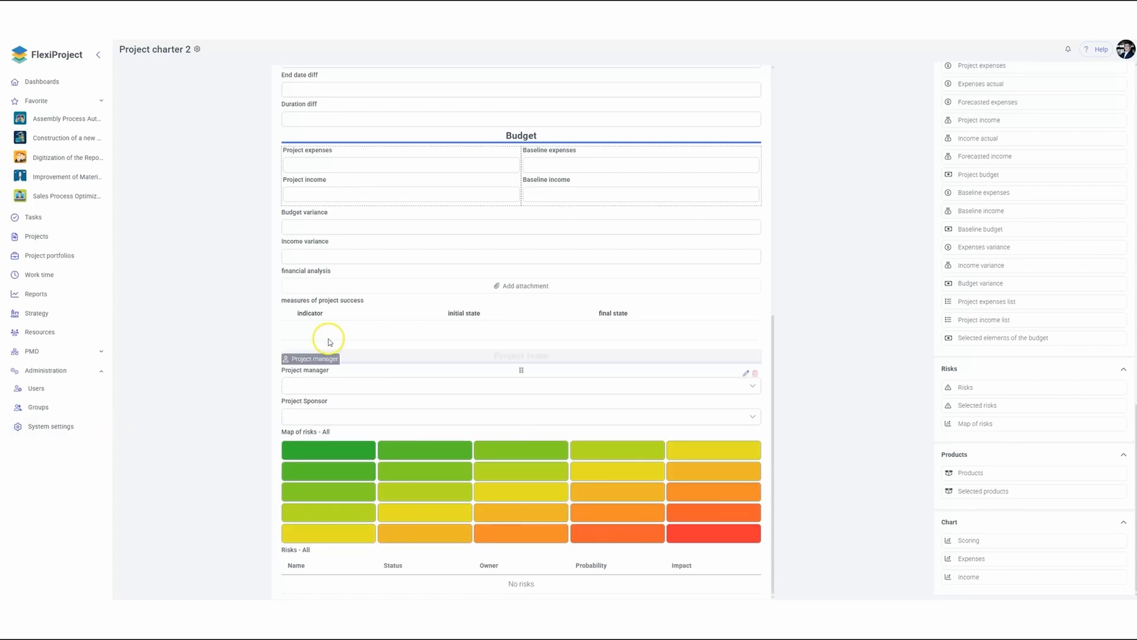
{"action": "mouse_move", "coordinate": [594, 419]}
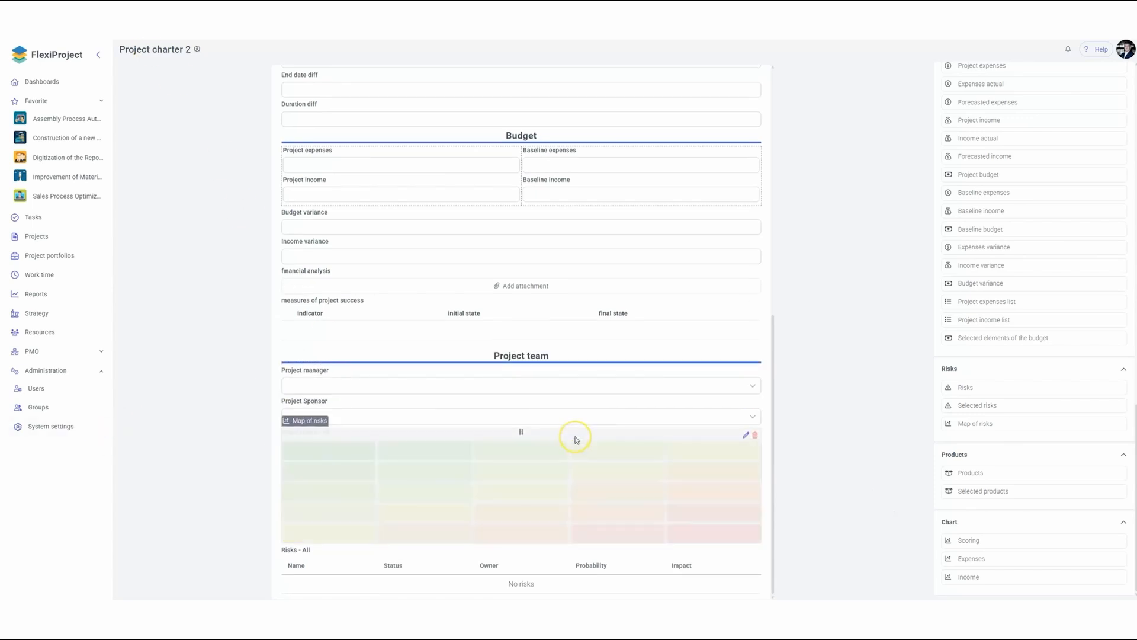
- Create a blank project named New project in the project list
{"action": "scroll", "coordinate": [576, 440], "scroll_direction": "up", "scroll_amount": 5}
{"action": "scroll", "coordinate": [576, 440], "scroll_direction": "up", "scroll_amount": 3}
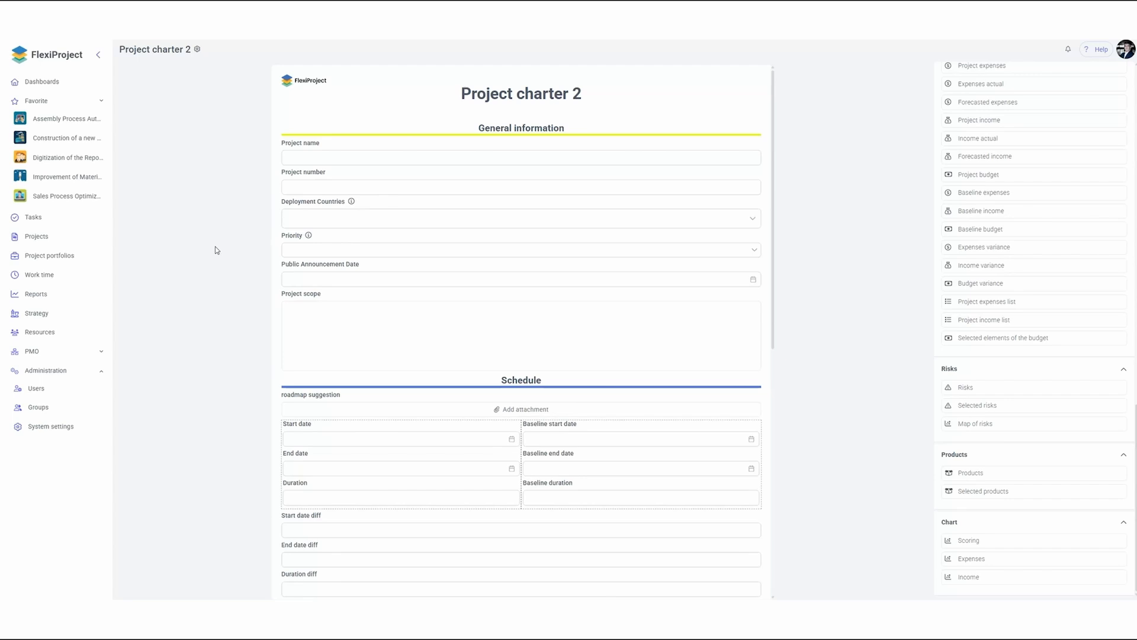
{"action": "left_click", "coordinate": [37, 236]}
{"action": "left_click", "coordinate": [144, 99]}
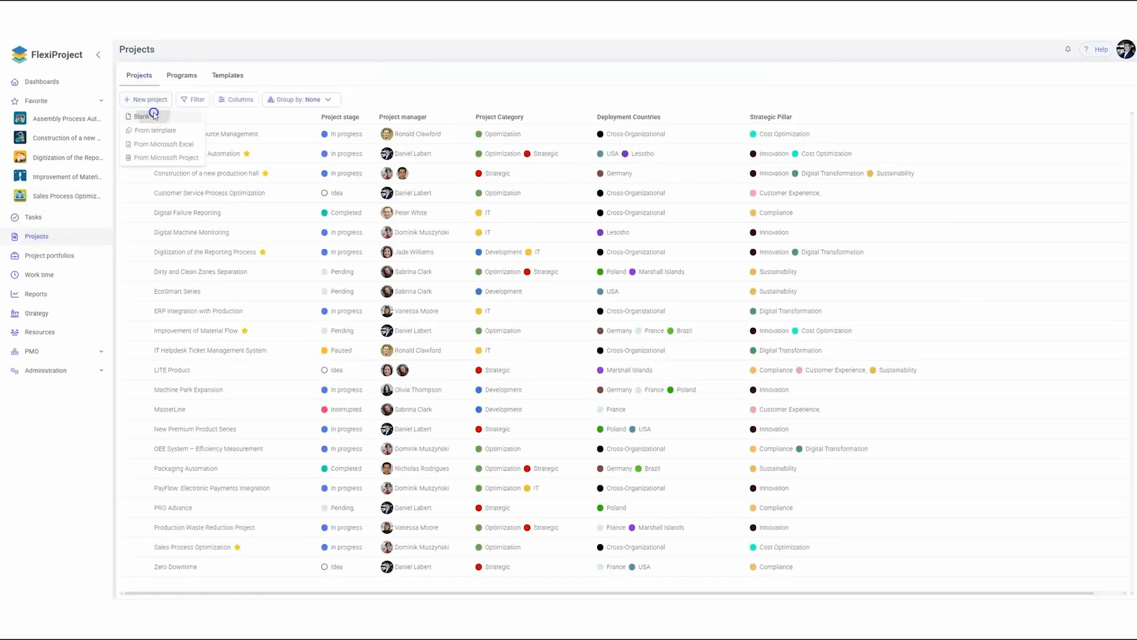
{"action": "left_click", "coordinate": [153, 112]}
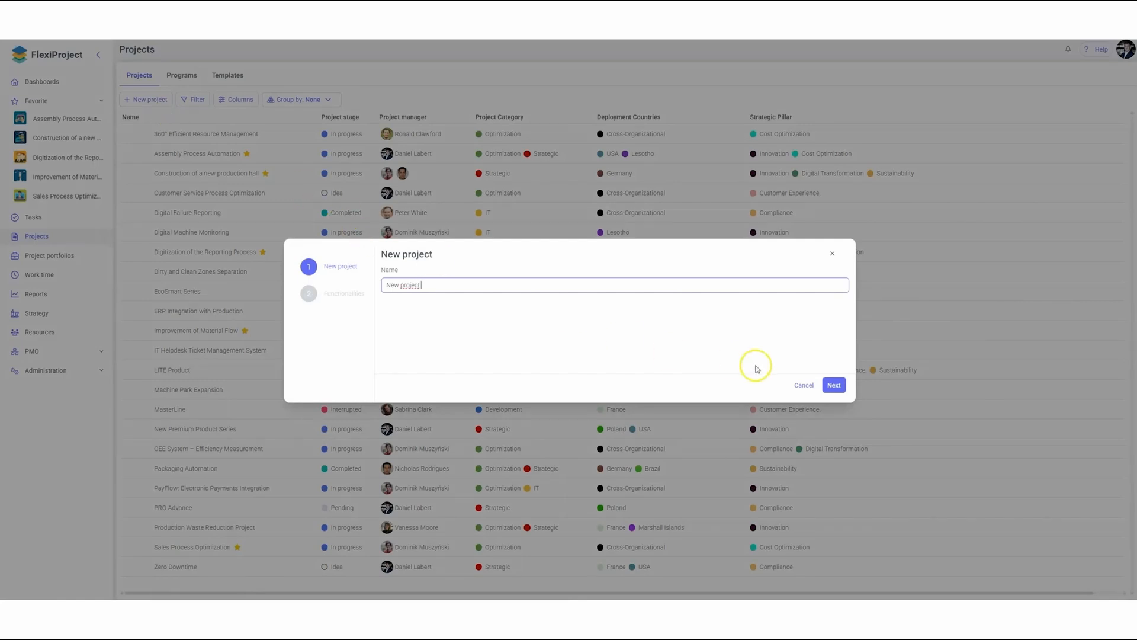
{"action": "left_click", "coordinate": [834, 385]}
{"action": "left_click", "coordinate": [835, 414]}
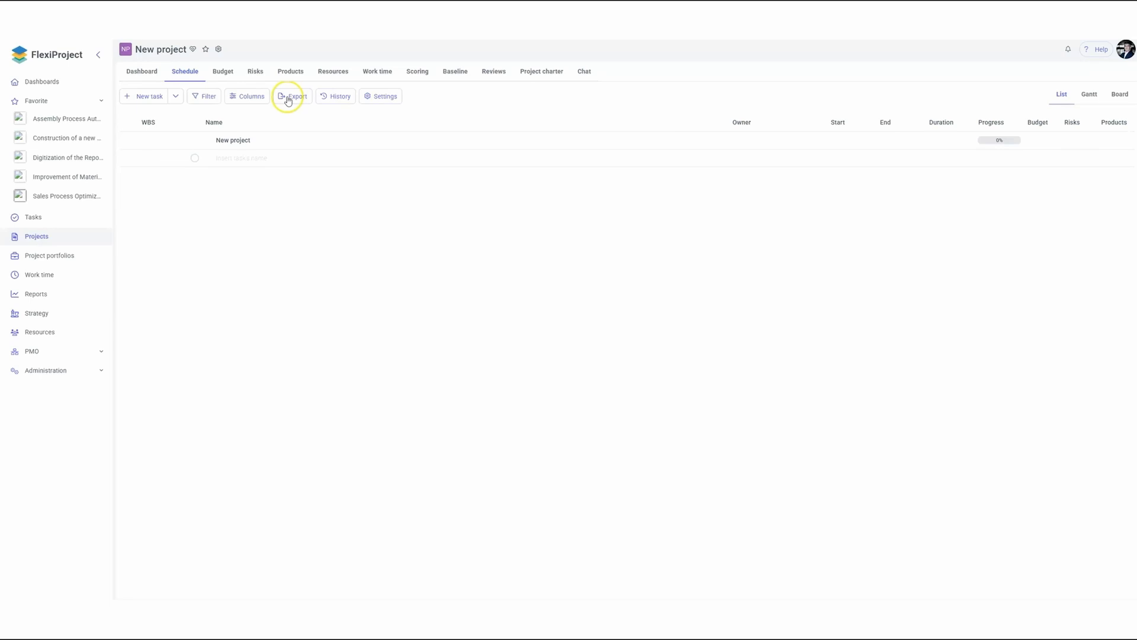
- View the new project's information and add a charter named Project charter based on the Project charter 2 template
{"action": "left_click", "coordinate": [218, 50]}
{"action": "left_click", "coordinate": [236, 63]}
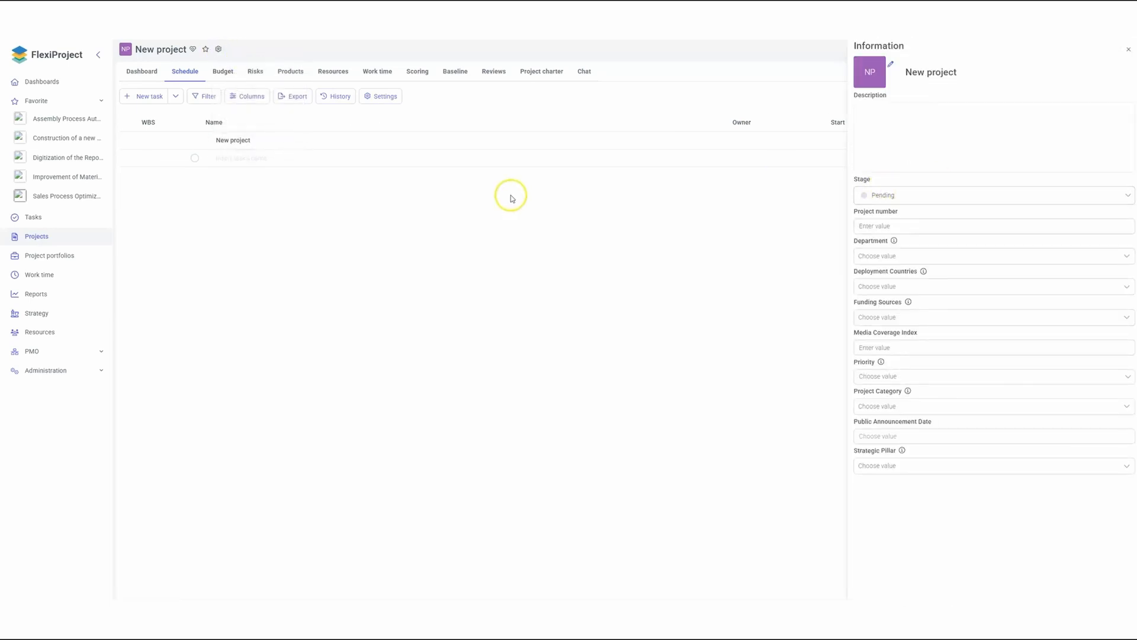
{"action": "left_click", "coordinate": [542, 72]}
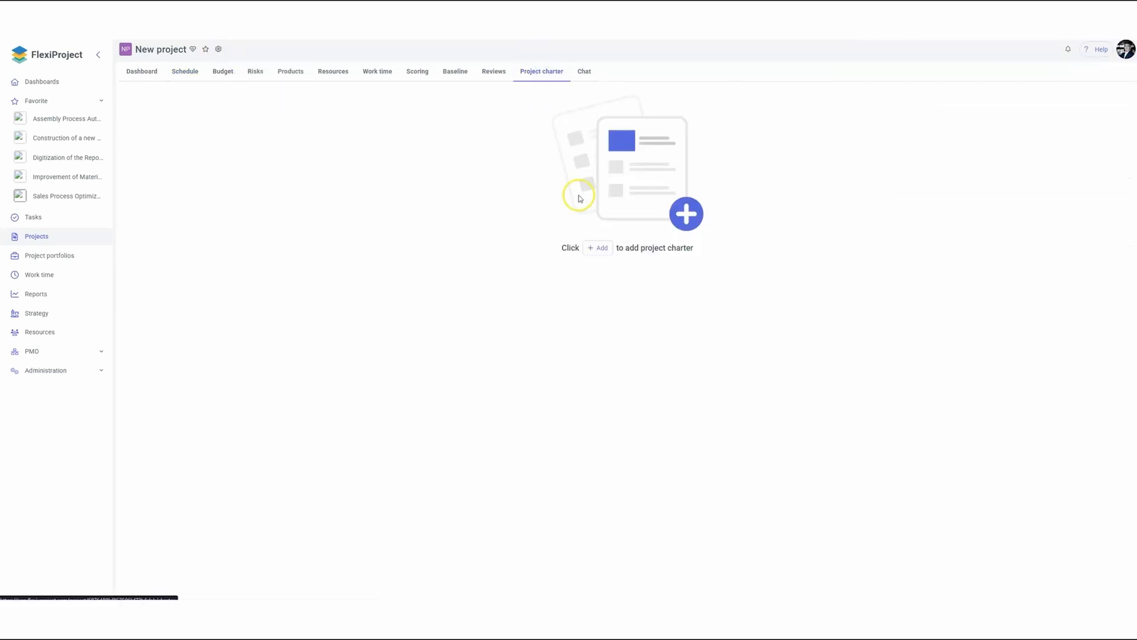
{"action": "left_click", "coordinate": [601, 249]}
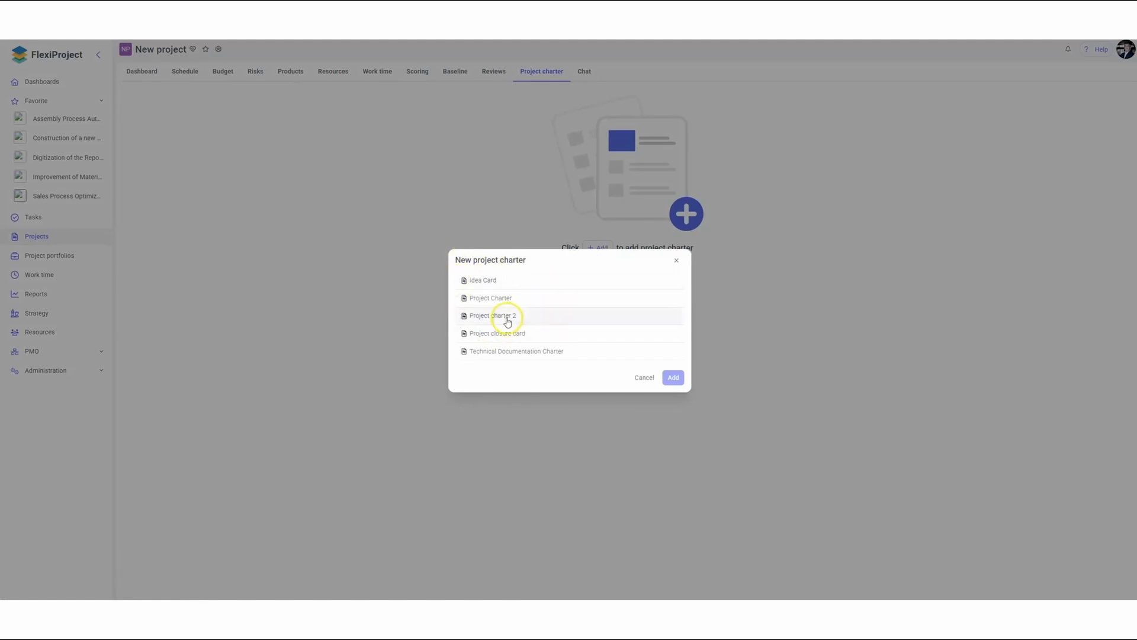
{"action": "left_click", "coordinate": [508, 320]}
{"action": "left_click", "coordinate": [674, 378]}
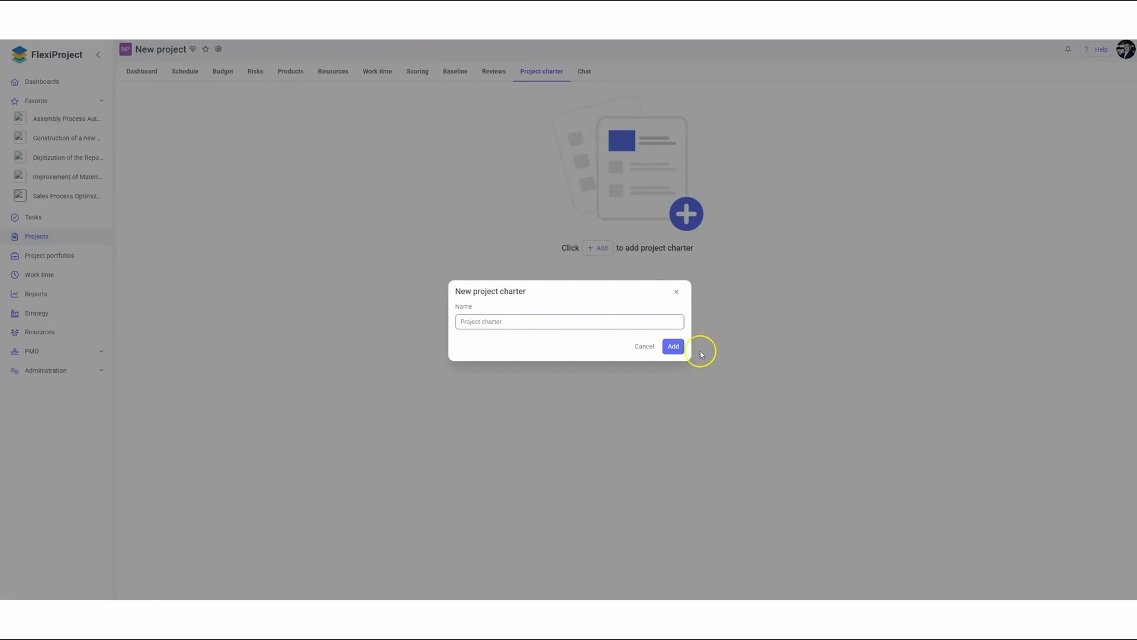
{"action": "left_click", "coordinate": [680, 346]}
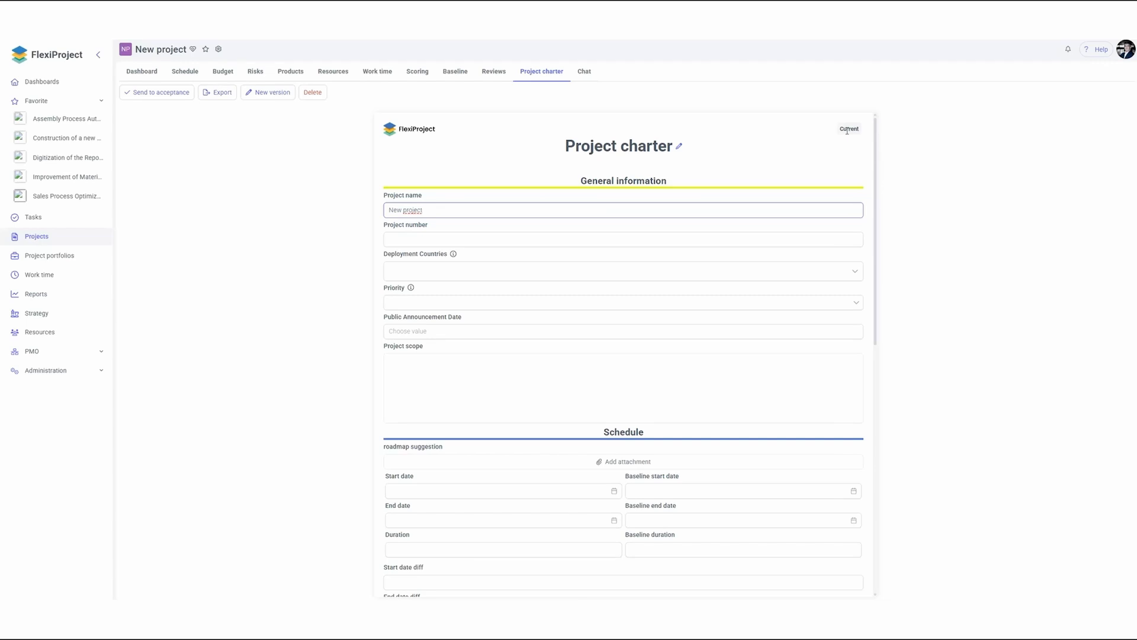
- Examine the project's roles and permissions while its charter fields are still empty
{"action": "left_click", "coordinate": [219, 51]}
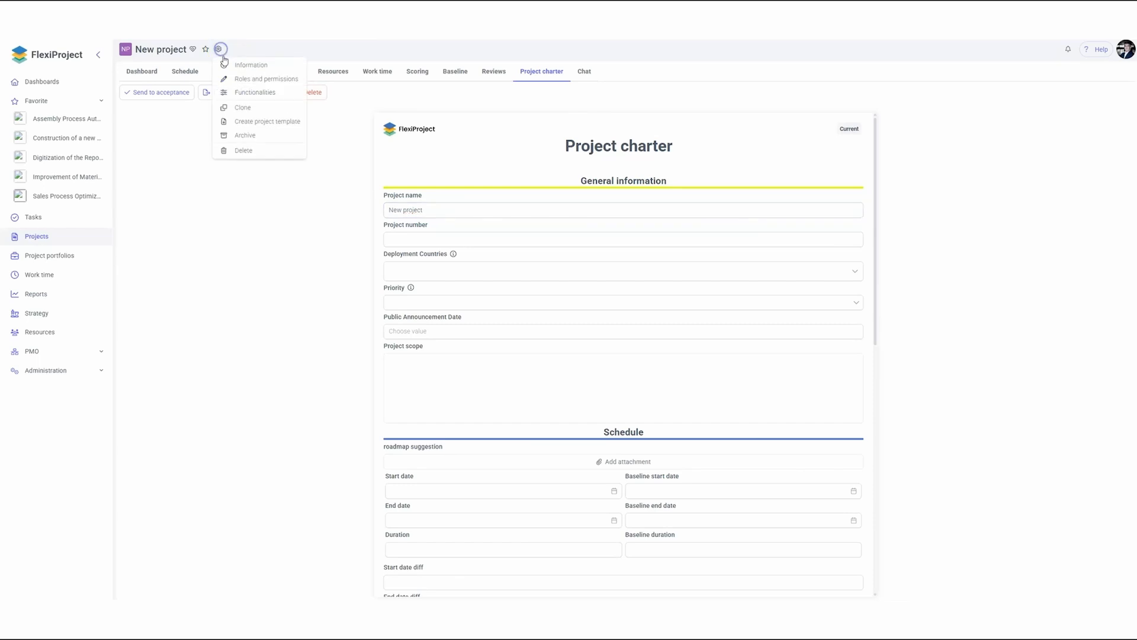
{"action": "left_click", "coordinate": [285, 83]}
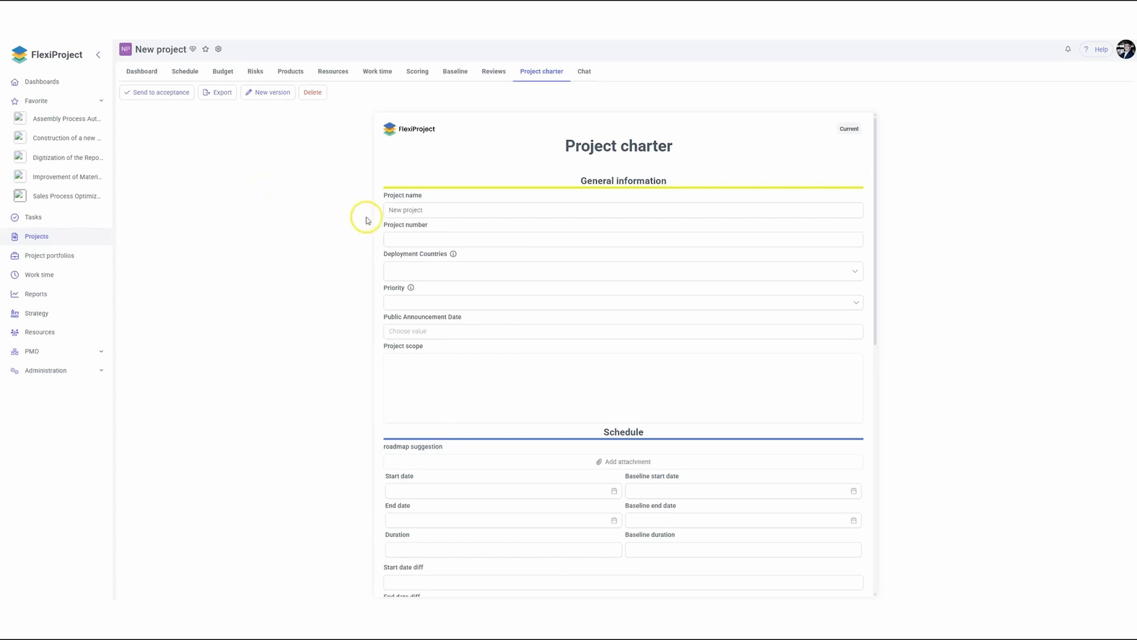
- Fill in the charter's General information with project number 2136, deployment countries Poland, USA and Lesotho, and priority Medium
{"action": "left_click", "coordinate": [400, 238]}
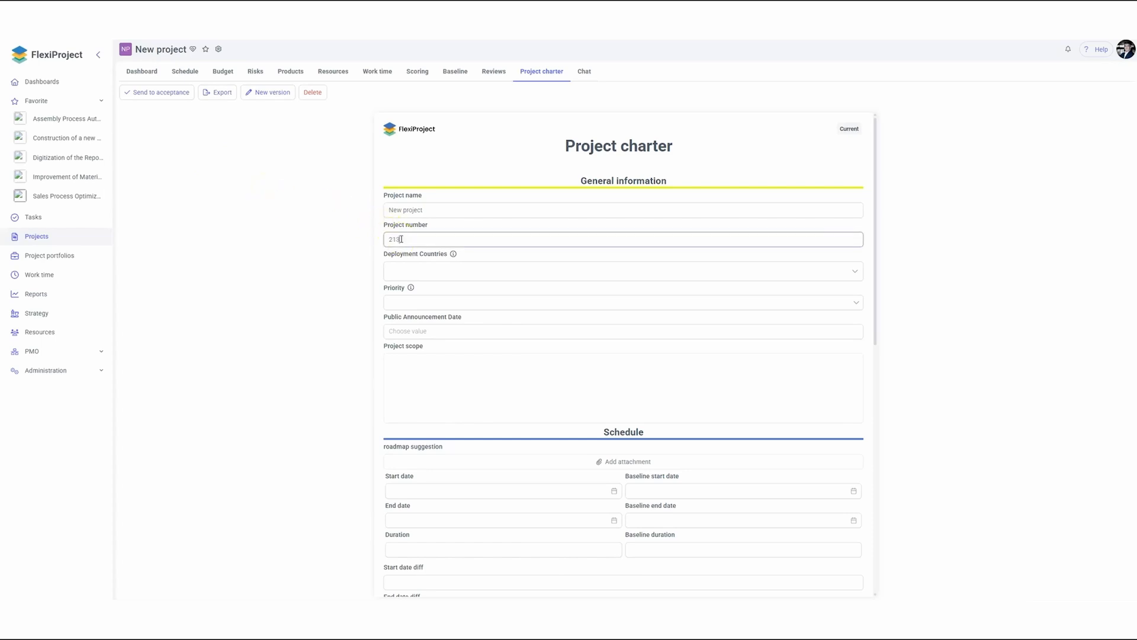
{"action": "left_click", "coordinate": [432, 272]}
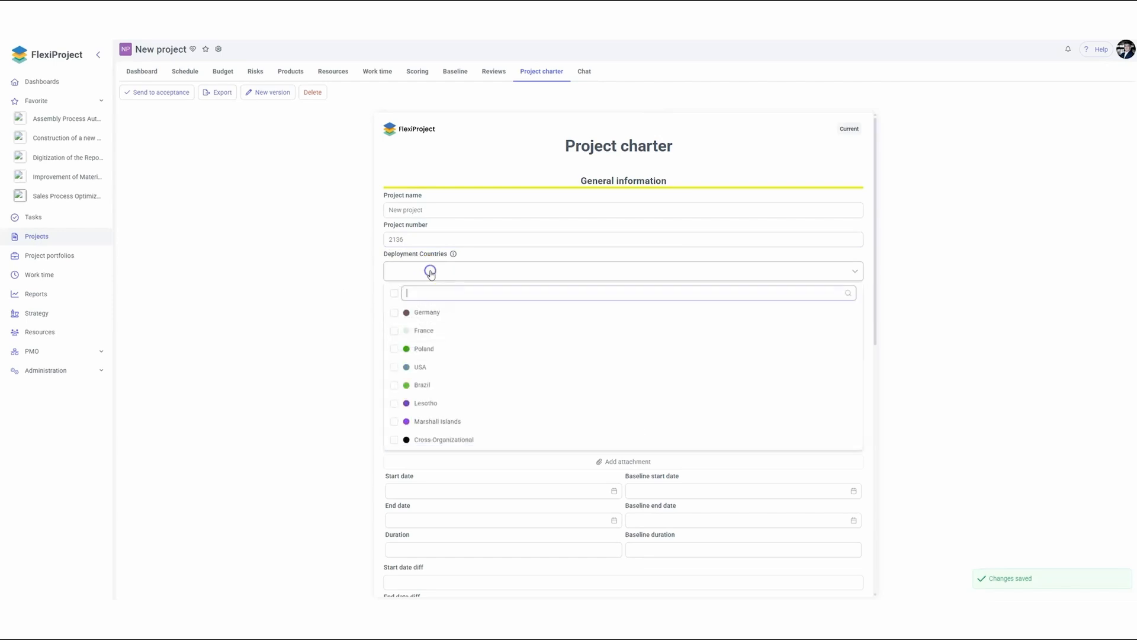
{"action": "left_click", "coordinate": [441, 404]}
{"action": "left_click", "coordinate": [424, 369]}
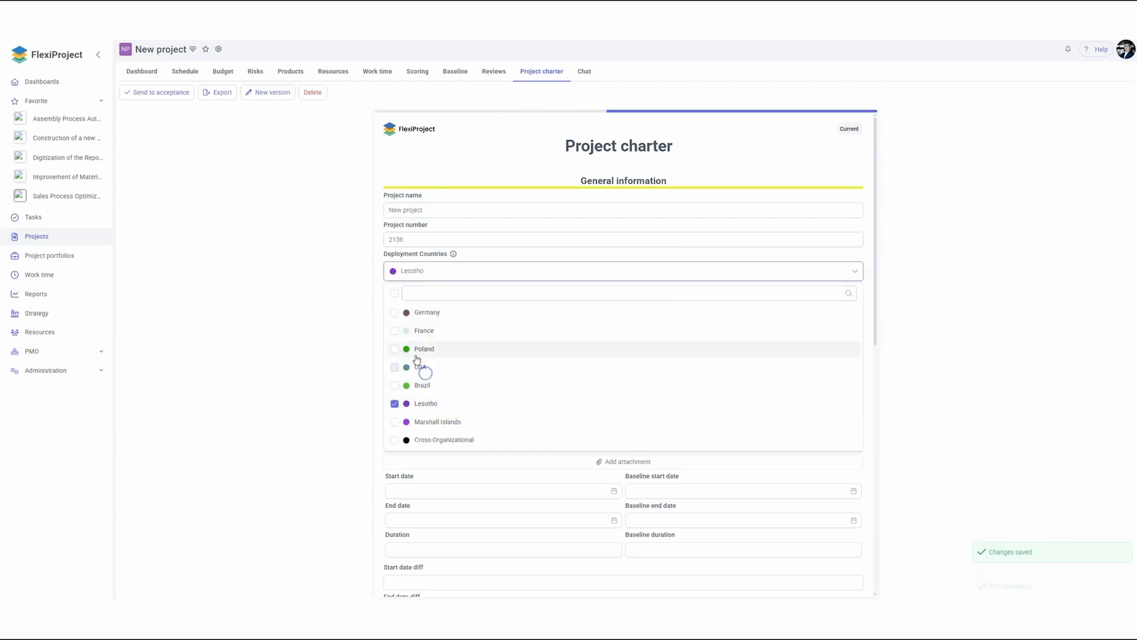
{"action": "left_click", "coordinate": [413, 350]}
{"action": "left_click", "coordinate": [325, 322]}
{"action": "left_click", "coordinate": [432, 302]}
{"action": "left_click", "coordinate": [445, 358]}
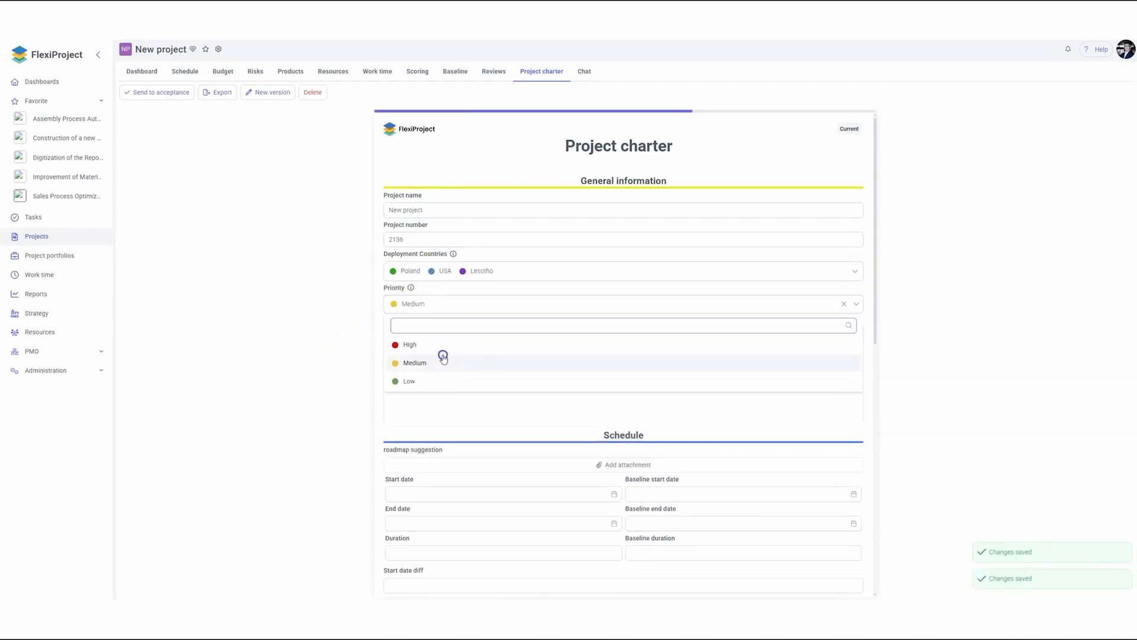
{"action": "left_click", "coordinate": [322, 334]}
- Set the Public Announcement Date in the charter to 06/25/2026 from the calendar
{"action": "left_click", "coordinate": [403, 337]}
{"action": "left_click", "coordinate": [572, 322]}
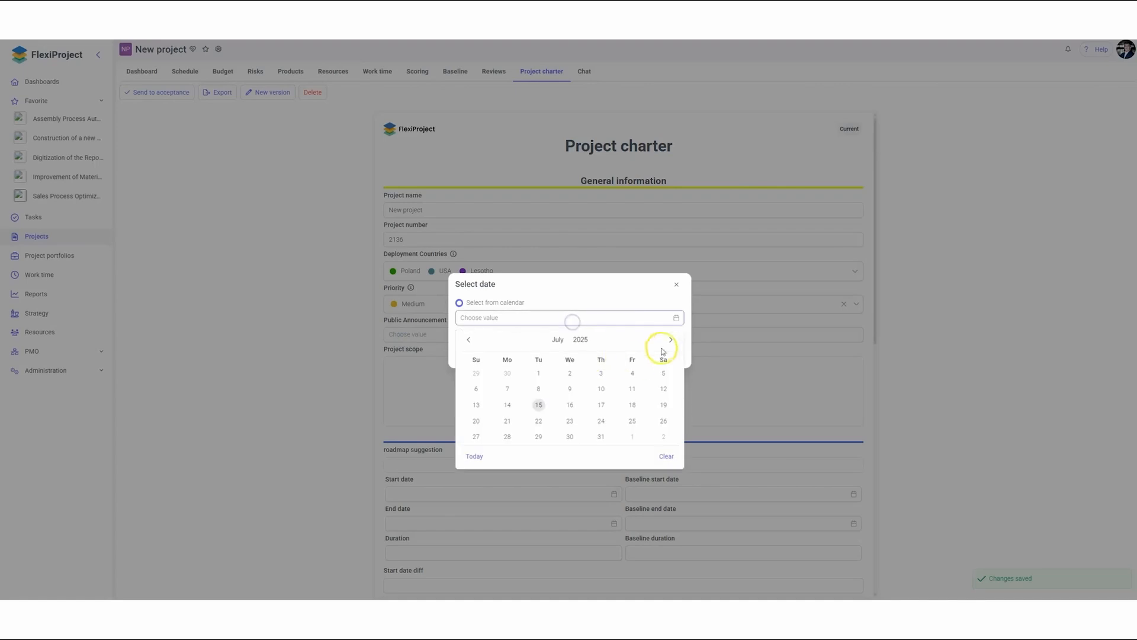
{"action": "left_click", "coordinate": [667, 344]}
{"action": "left_click", "coordinate": [667, 344]}
{"action": "left_click", "coordinate": [666, 344]}
{"action": "left_click", "coordinate": [667, 344]}
{"action": "left_click", "coordinate": [667, 344]}
{"action": "left_click", "coordinate": [667, 344]}
{"action": "left_click", "coordinate": [667, 344]}
{"action": "left_click", "coordinate": [667, 344]}
{"action": "left_click", "coordinate": [667, 344]}
{"action": "left_click", "coordinate": [666, 345]}
{"action": "left_click", "coordinate": [601, 421]}
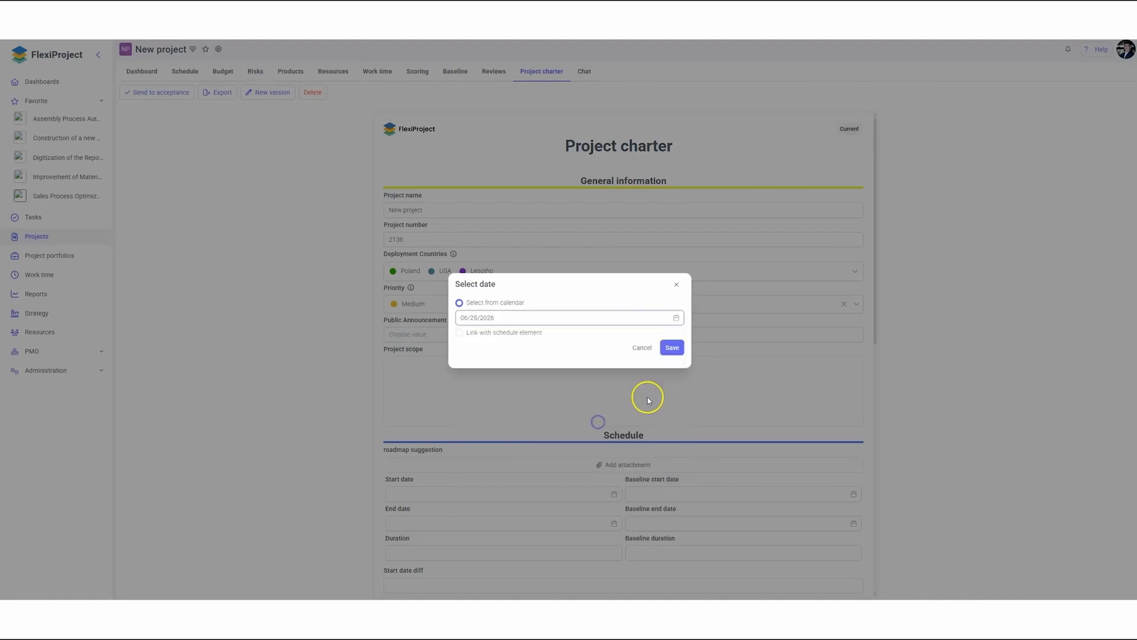
{"action": "left_click", "coordinate": [672, 349]}
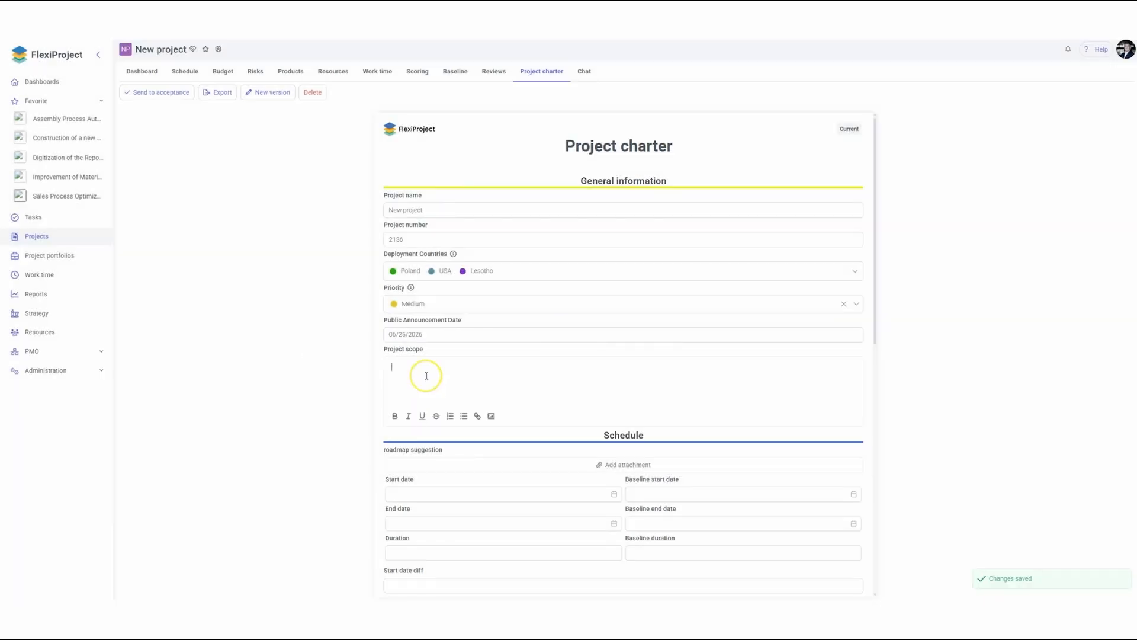
- Assign a project manager and two project sponsors in the charter's Project team section
{"action": "scroll", "coordinate": [427, 376], "scroll_direction": "down", "scroll_amount": 2}
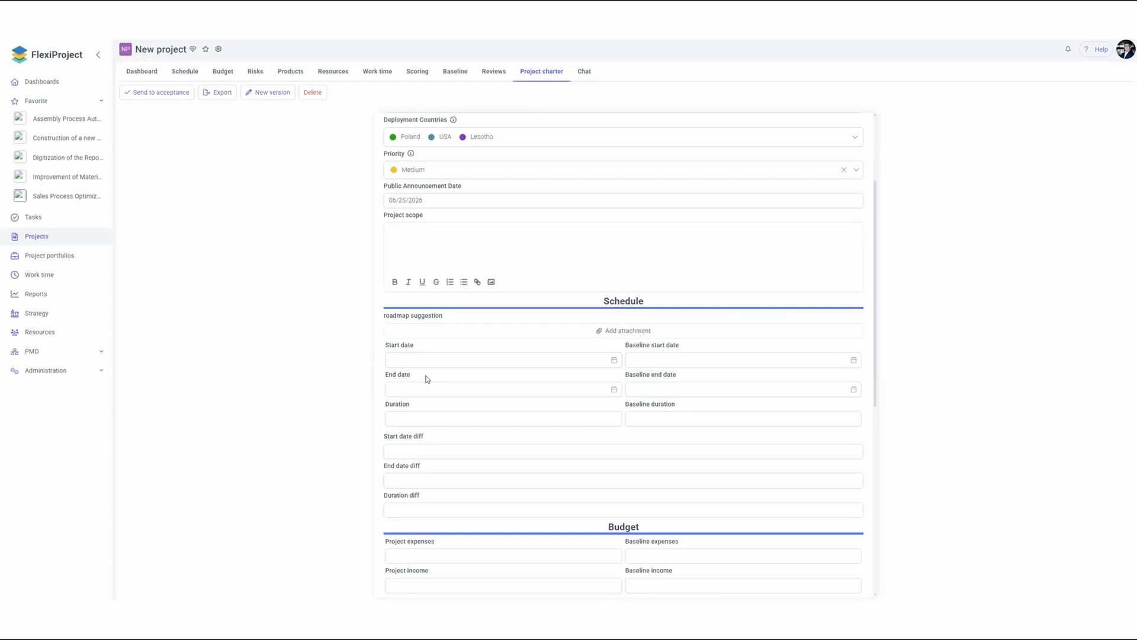
{"action": "scroll", "coordinate": [401, 337], "scroll_direction": "down", "scroll_amount": 6}
{"action": "left_click", "coordinate": [467, 393]}
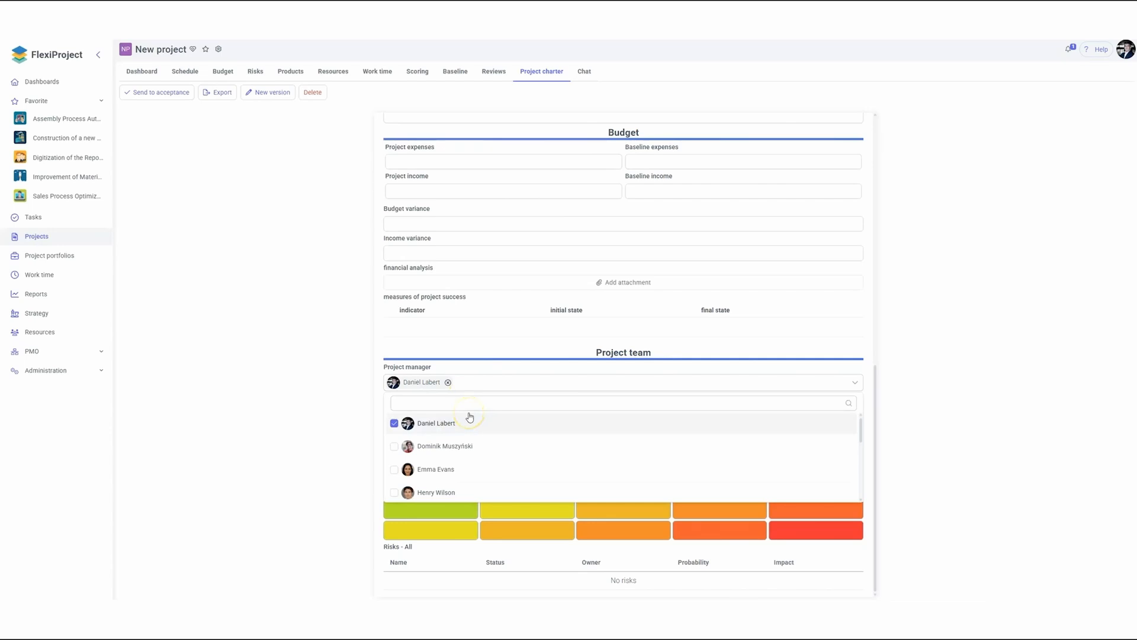
{"action": "left_click", "coordinate": [353, 381]}
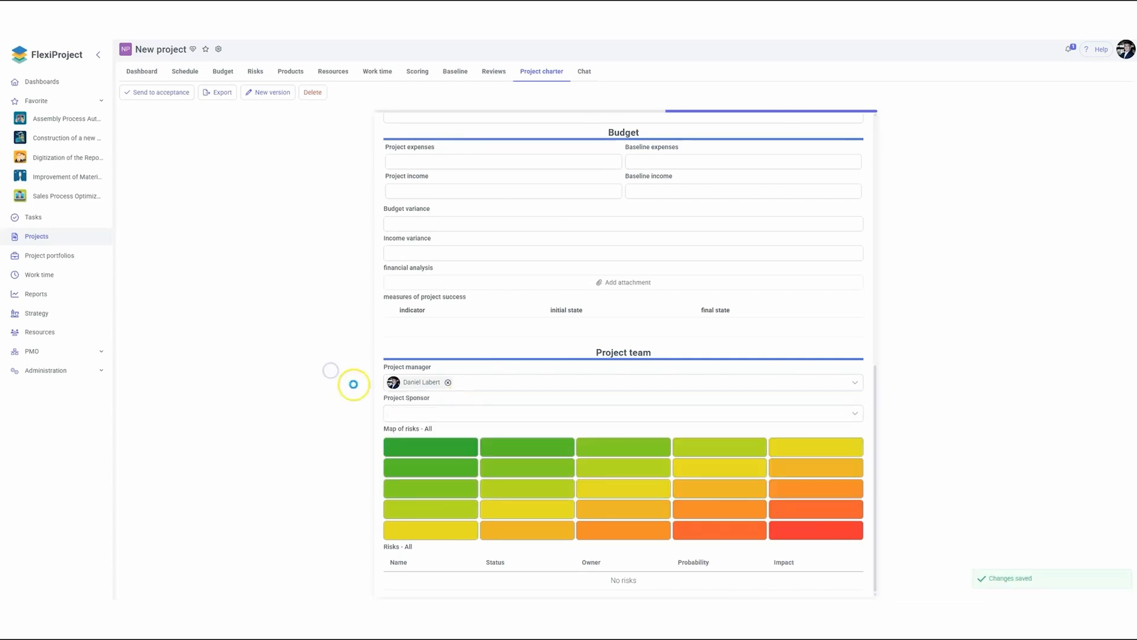
{"action": "left_click", "coordinate": [431, 414]}
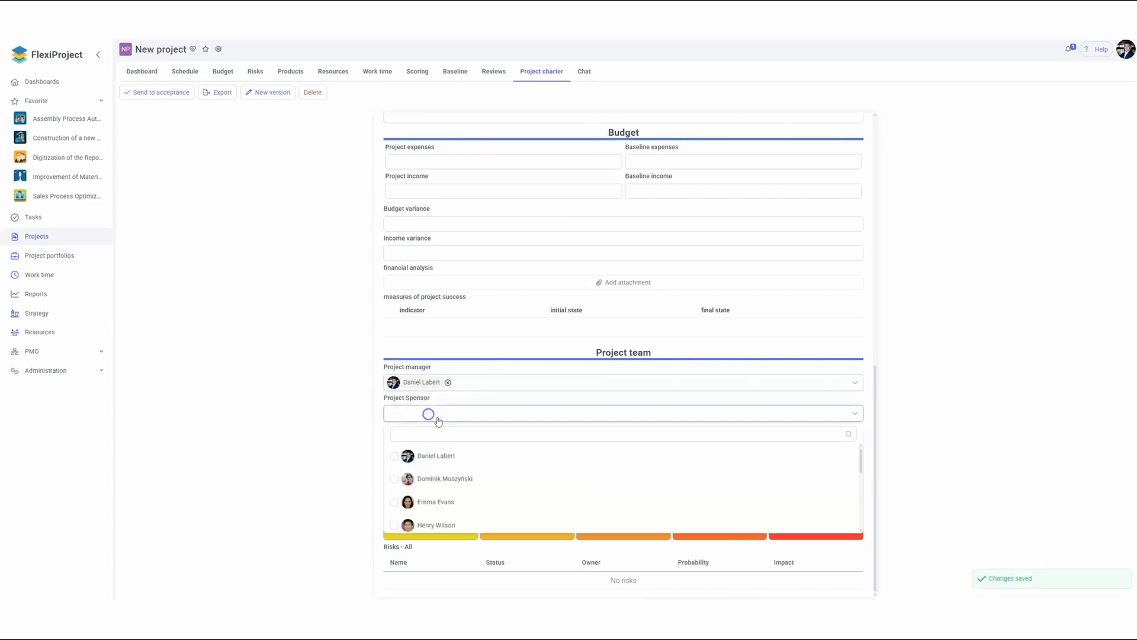
{"action": "left_click", "coordinate": [469, 500]}
{"action": "left_click", "coordinate": [450, 521]}
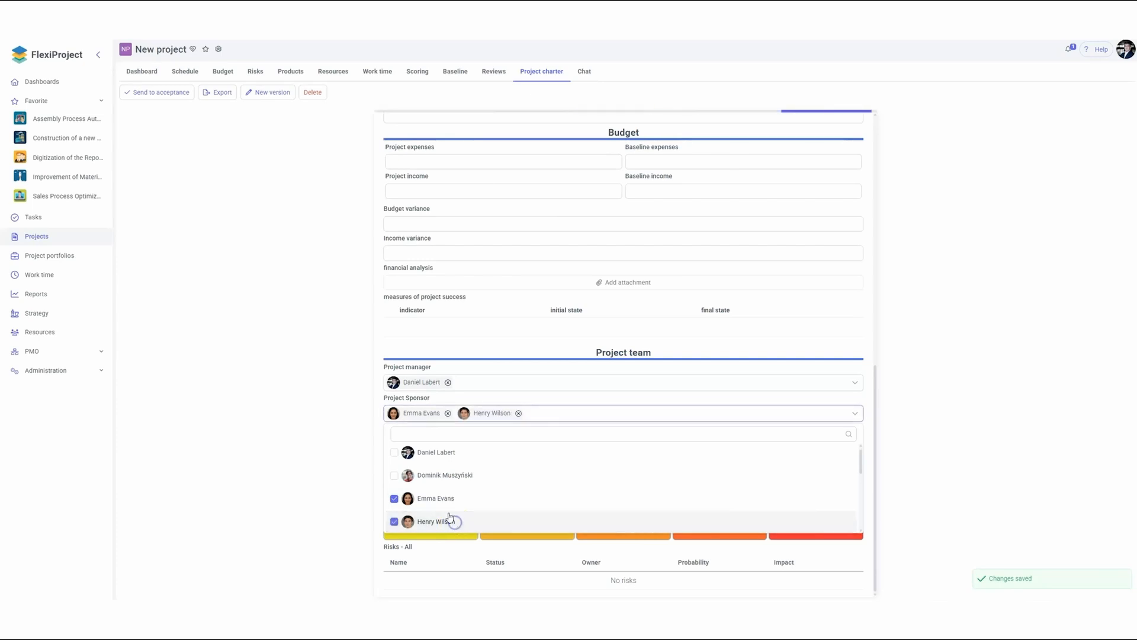
- In the project's information, set Priority to High and add France to the deployment countries, and reload the charter
{"action": "left_click", "coordinate": [218, 49]}
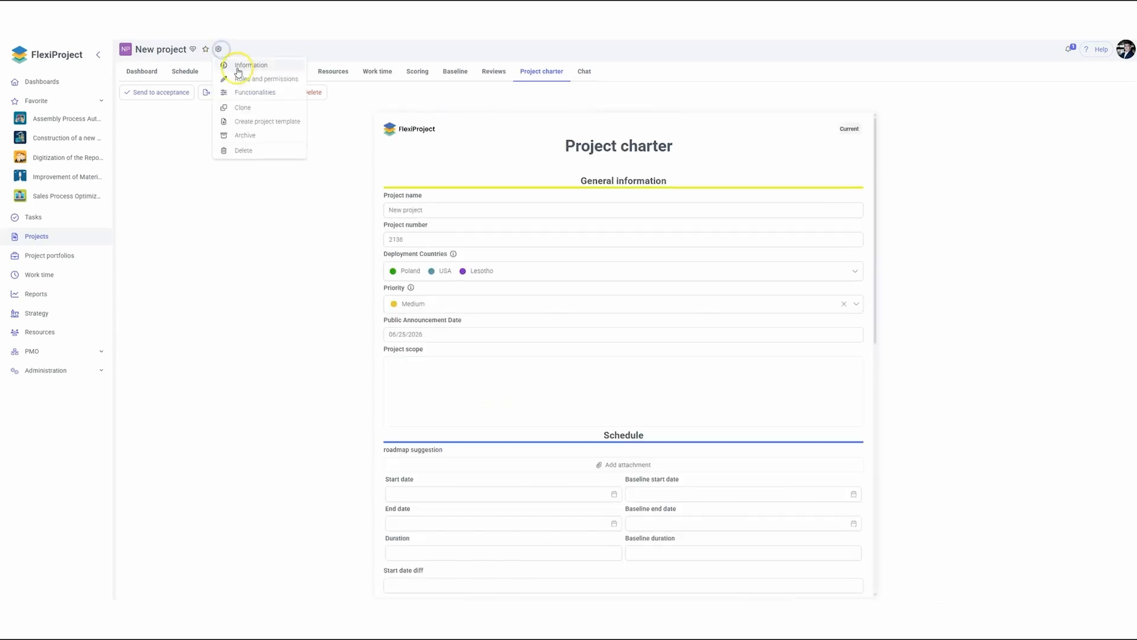
{"action": "left_click", "coordinate": [237, 67]}
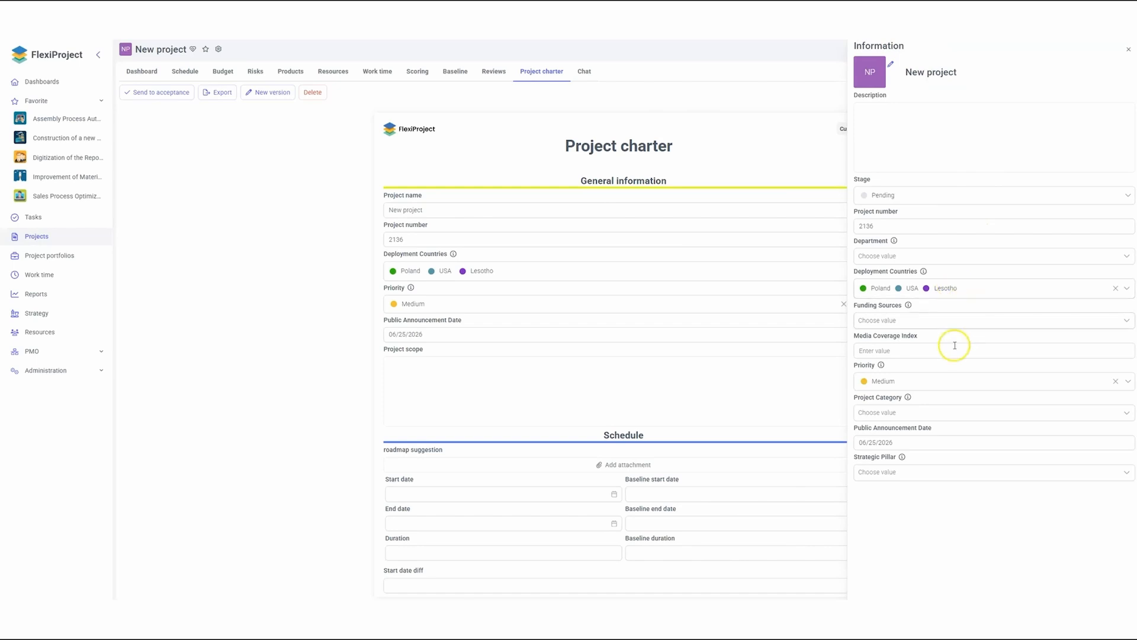
{"action": "left_click", "coordinate": [937, 387]}
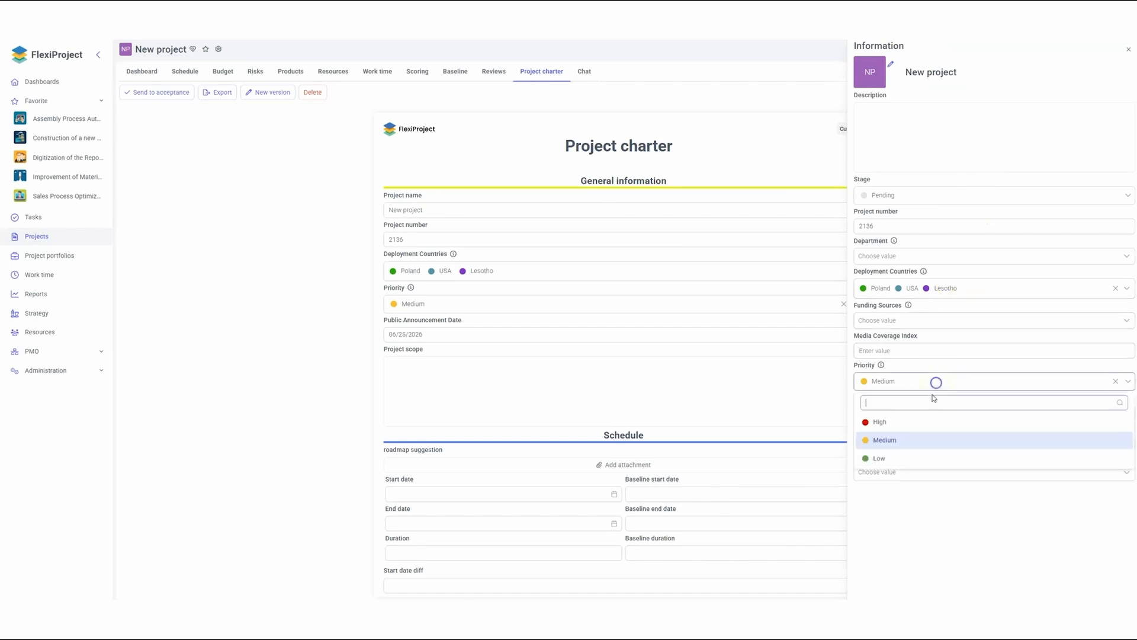
{"action": "left_click", "coordinate": [909, 423]}
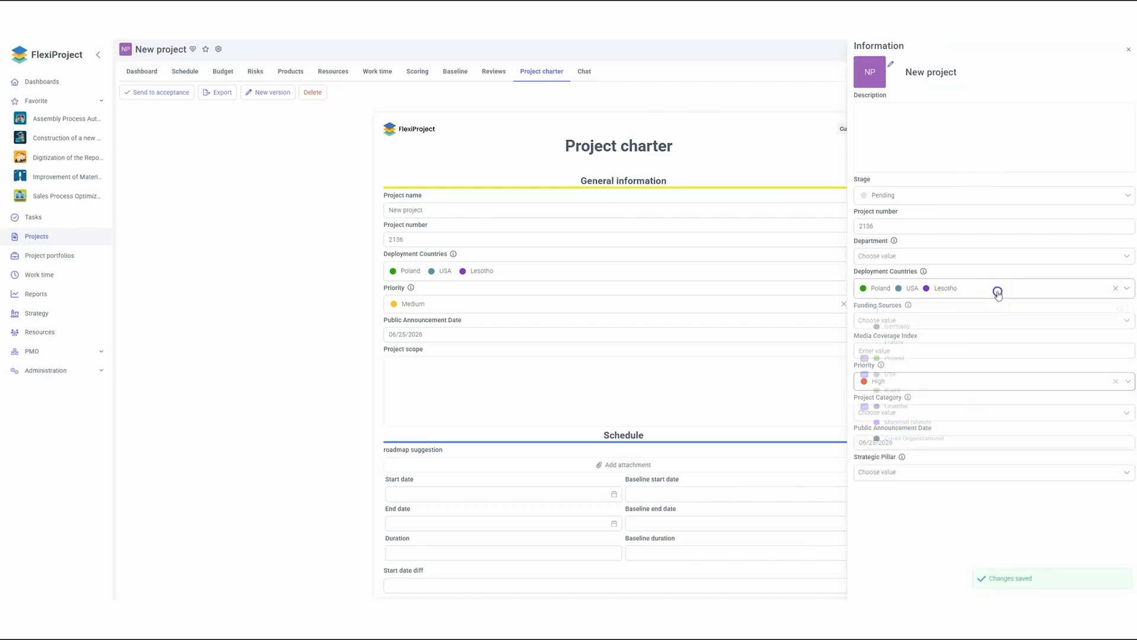
{"action": "left_click", "coordinate": [998, 290]}
{"action": "left_click", "coordinate": [871, 351]}
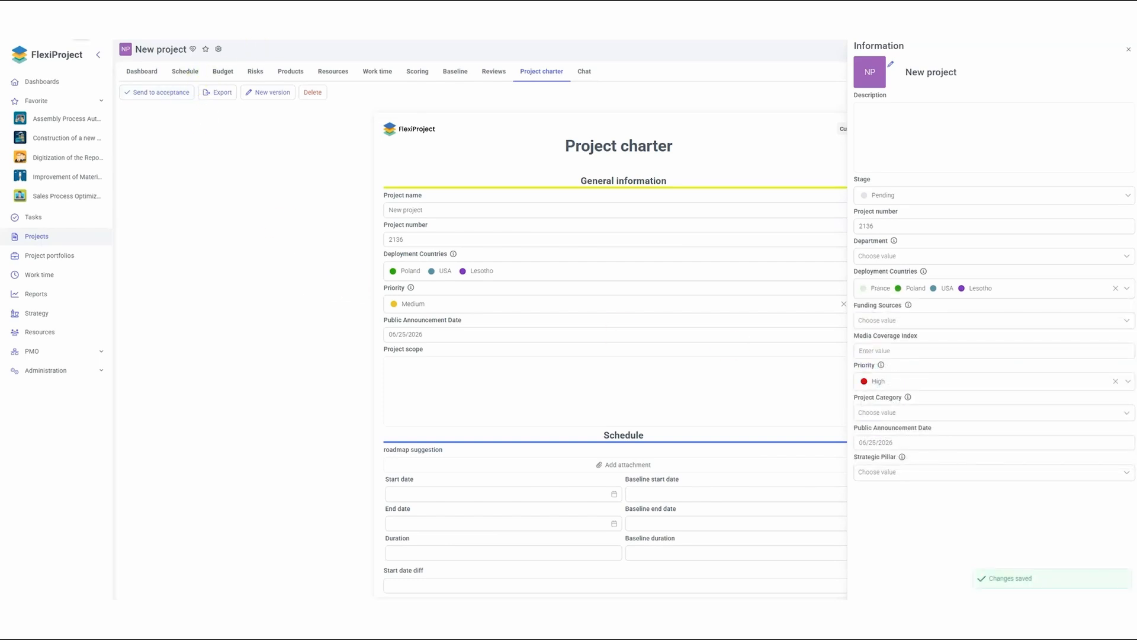
{"action": "key", "text": "F5"}
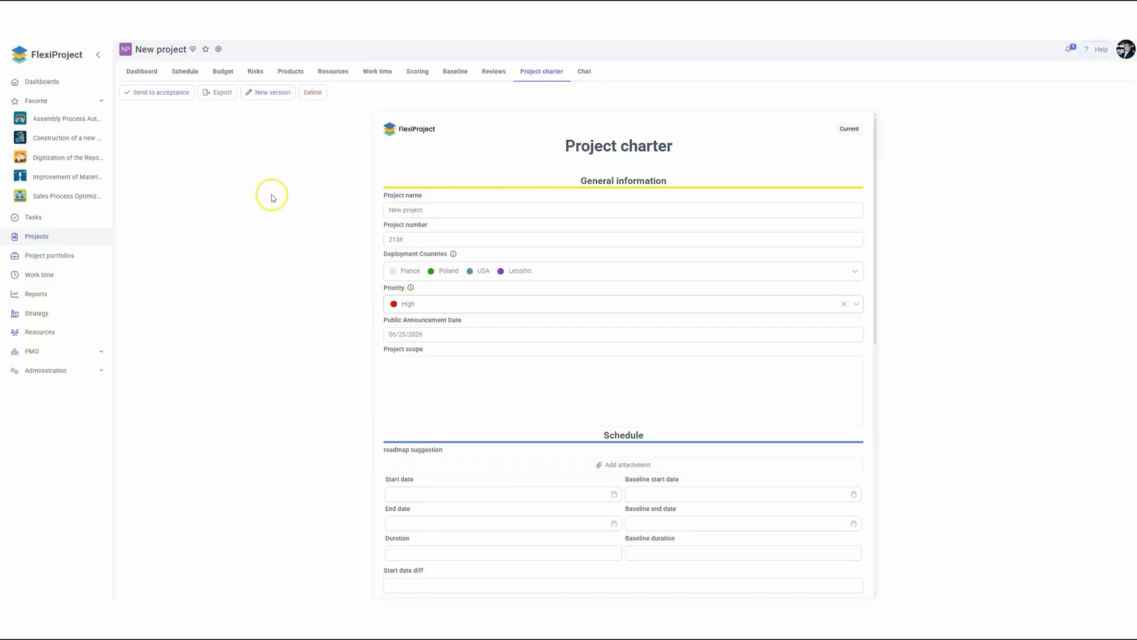
- Examine the project's roles and permissions for the manager and sponsors assigned in the charter
{"action": "left_click", "coordinate": [218, 49]}
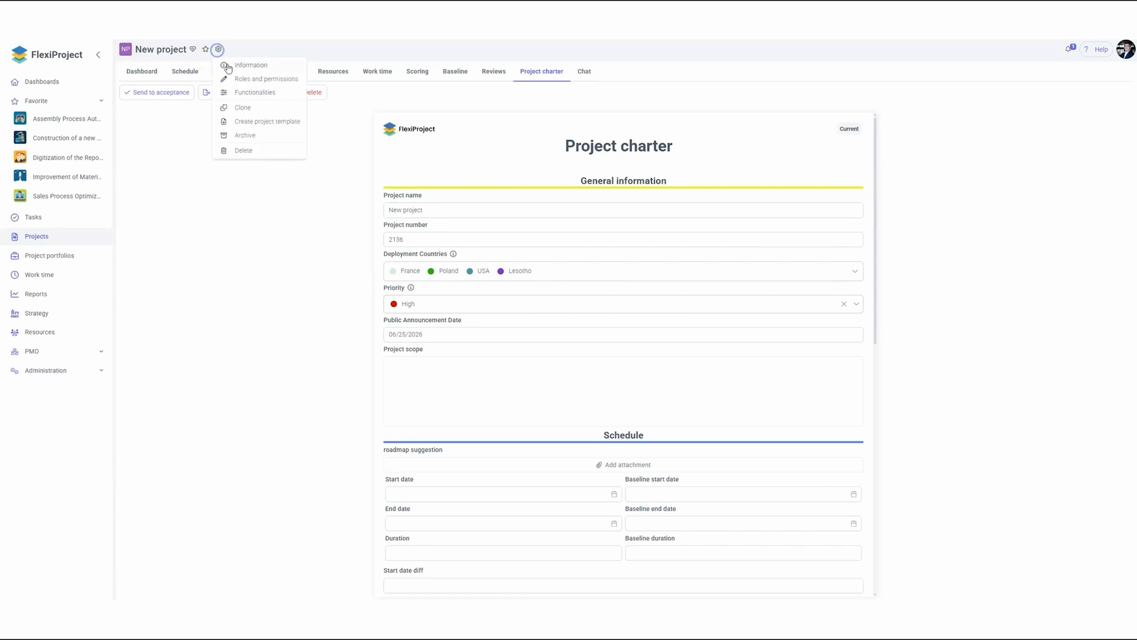
{"action": "left_click", "coordinate": [243, 80]}
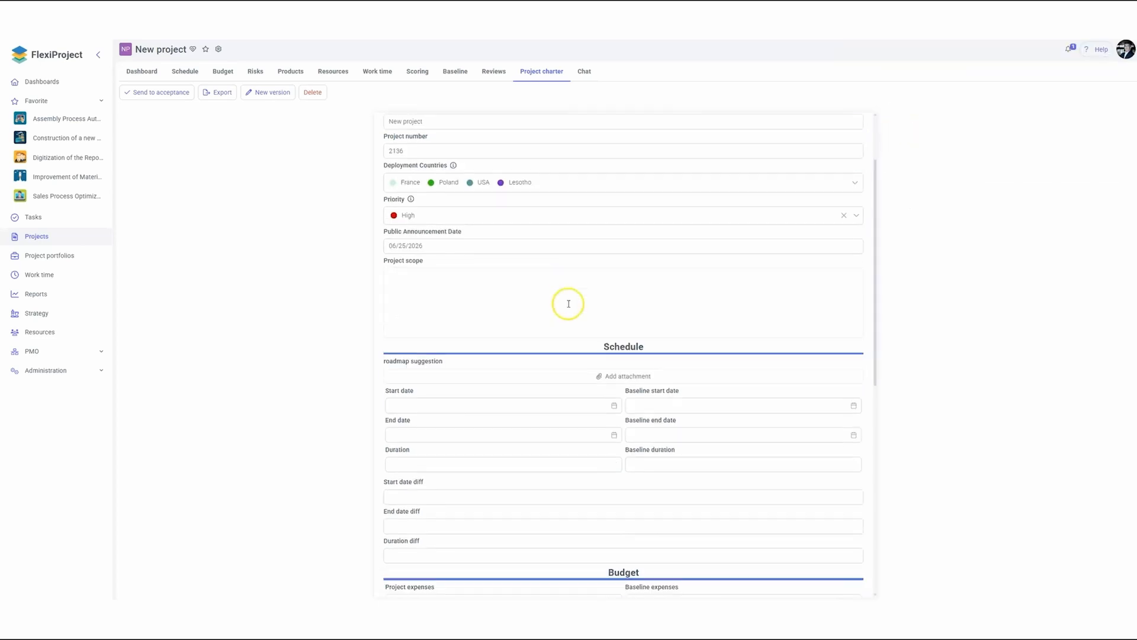
- Set the Start date in the charter's Schedule section to 07/30/2025
{"action": "scroll", "coordinate": [569, 304], "scroll_direction": "down", "scroll_amount": 2}
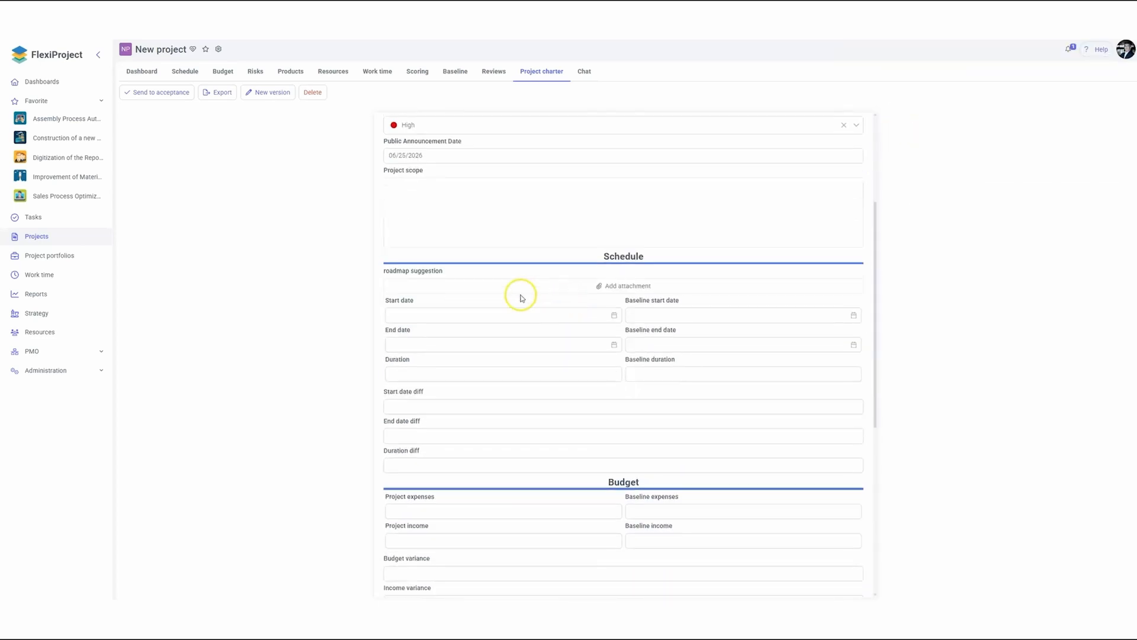
{"action": "left_click", "coordinate": [427, 317]}
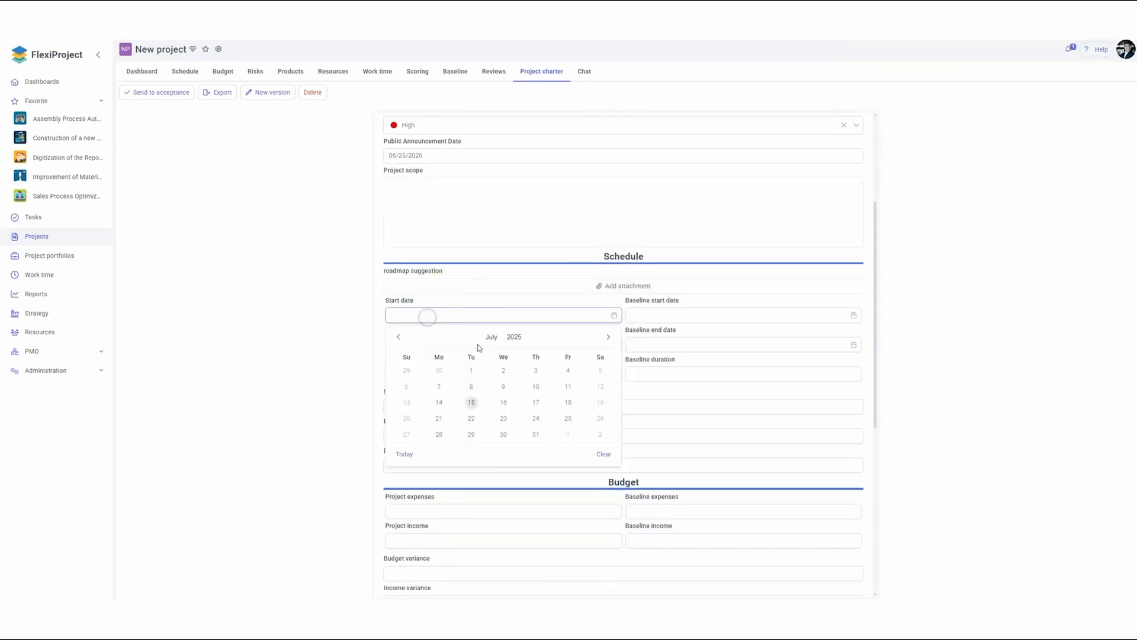
{"action": "left_click", "coordinate": [503, 435]}
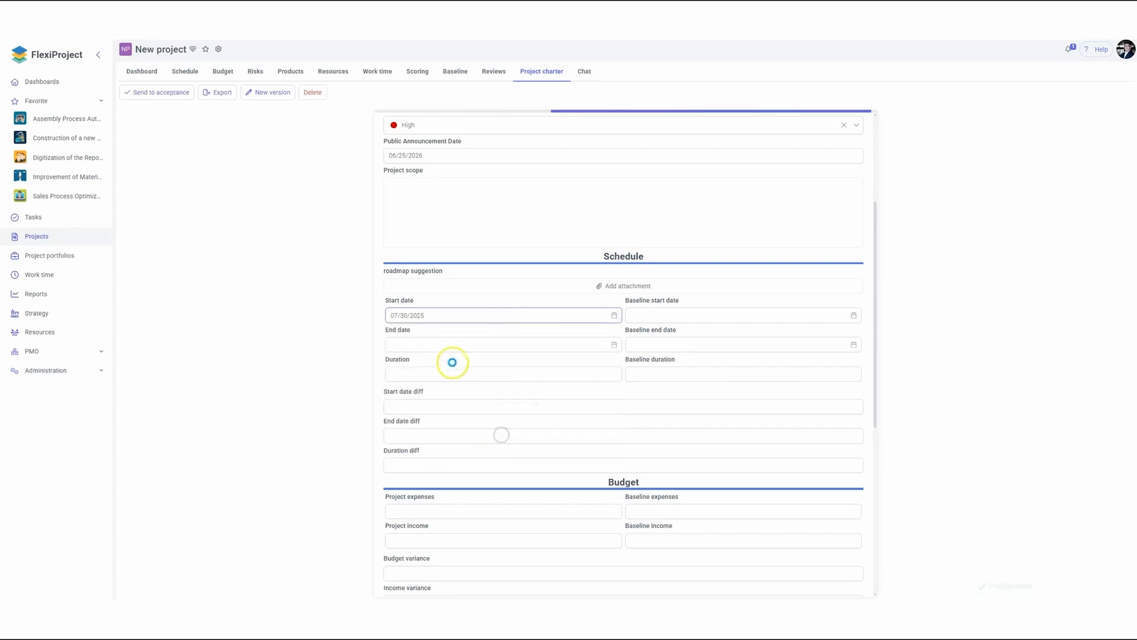
- Set the End date in the charter's Schedule section to 09/30/2025
{"action": "left_click", "coordinate": [437, 345]}
{"action": "left_click", "coordinate": [607, 368]}
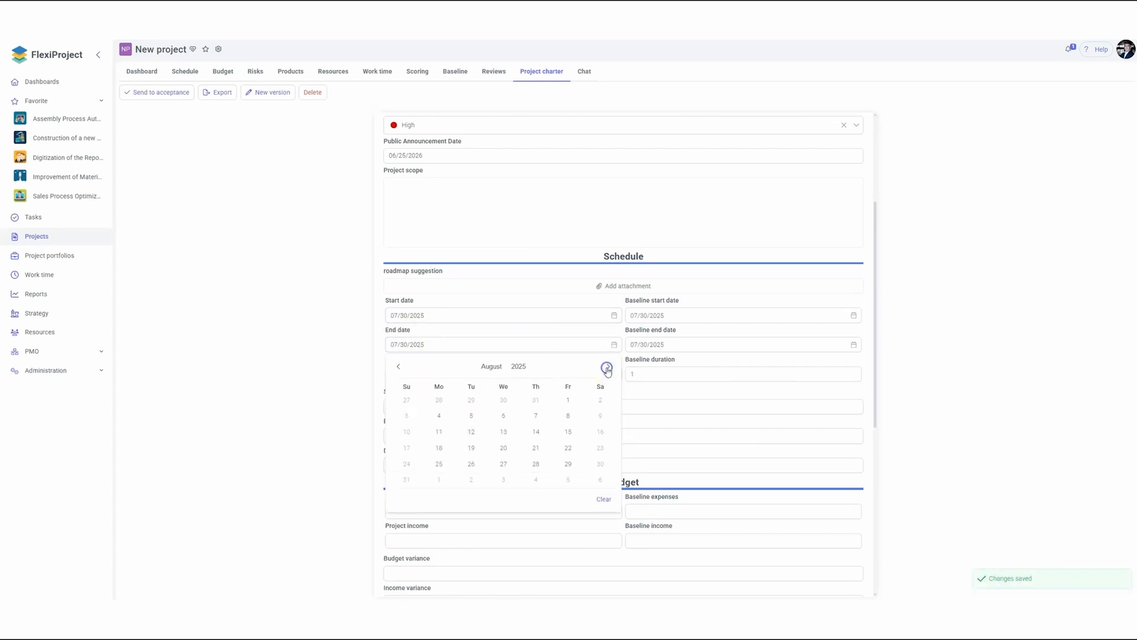
{"action": "left_click", "coordinate": [607, 367]}
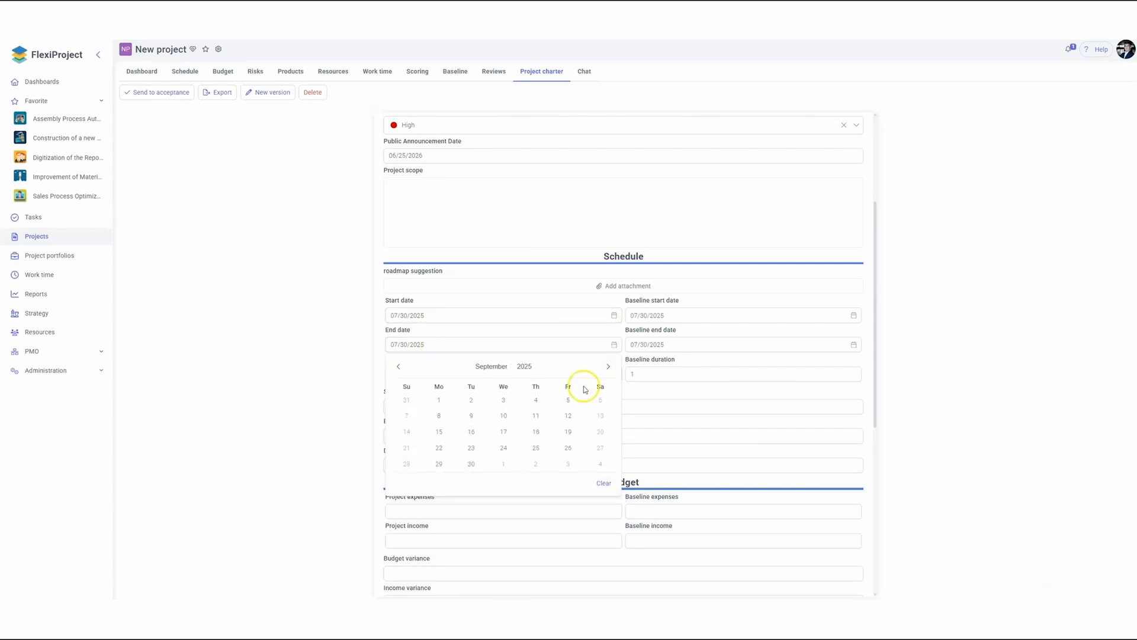
{"action": "left_click", "coordinate": [471, 464]}
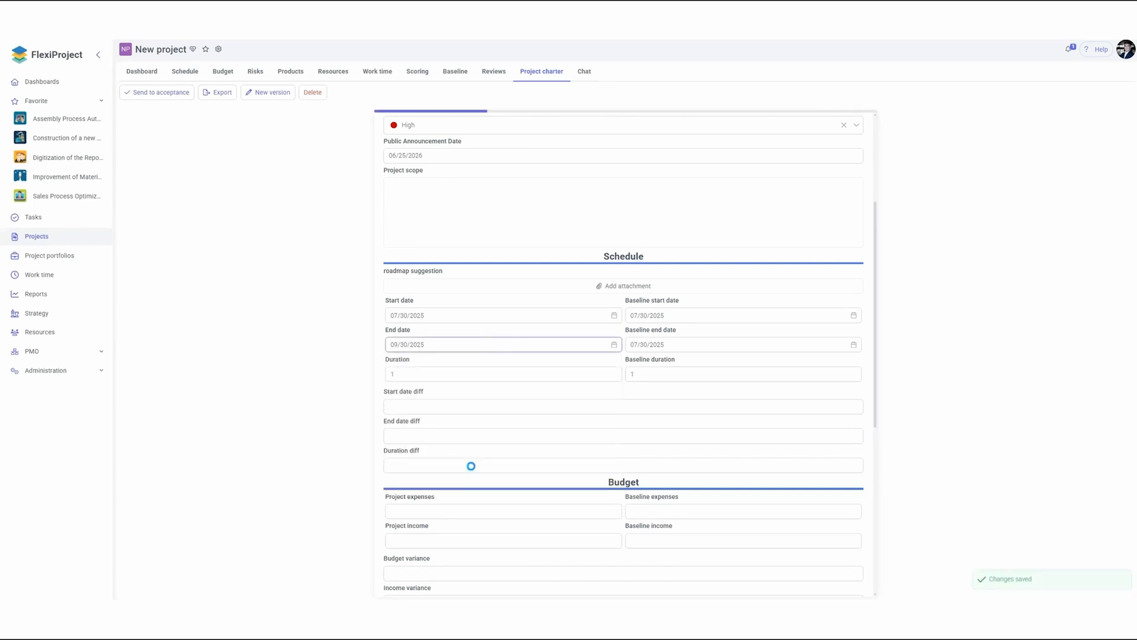
- Check the project's baseline and schedule against the dates entered in the charter
{"action": "left_click", "coordinate": [454, 74]}
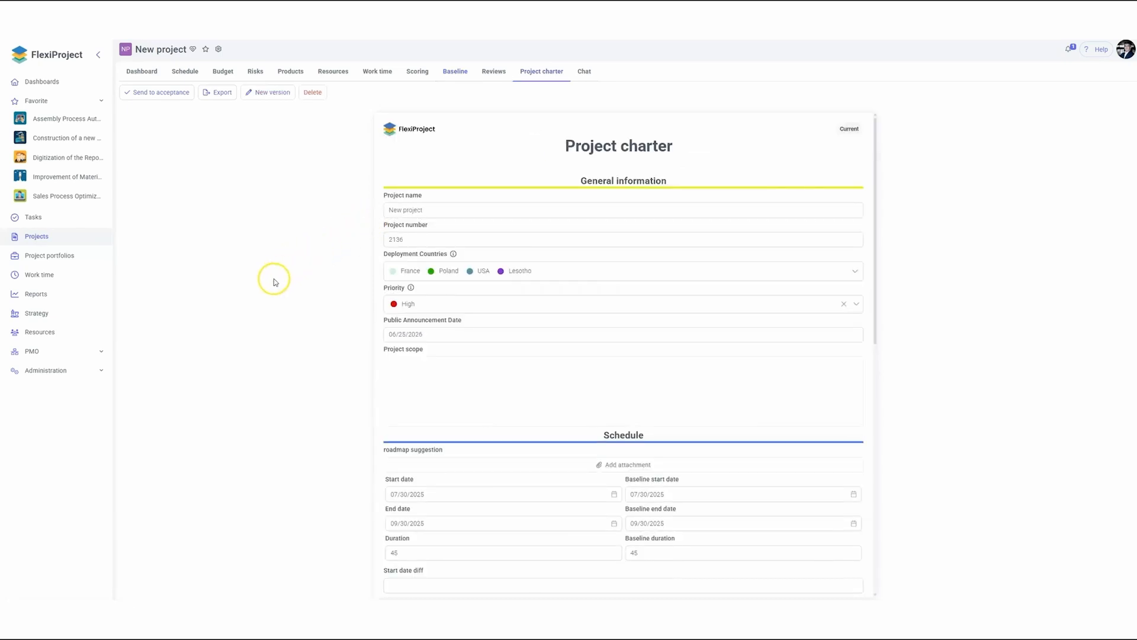
{"action": "scroll", "coordinate": [634, 328], "scroll_direction": "down", "scroll_amount": 3}
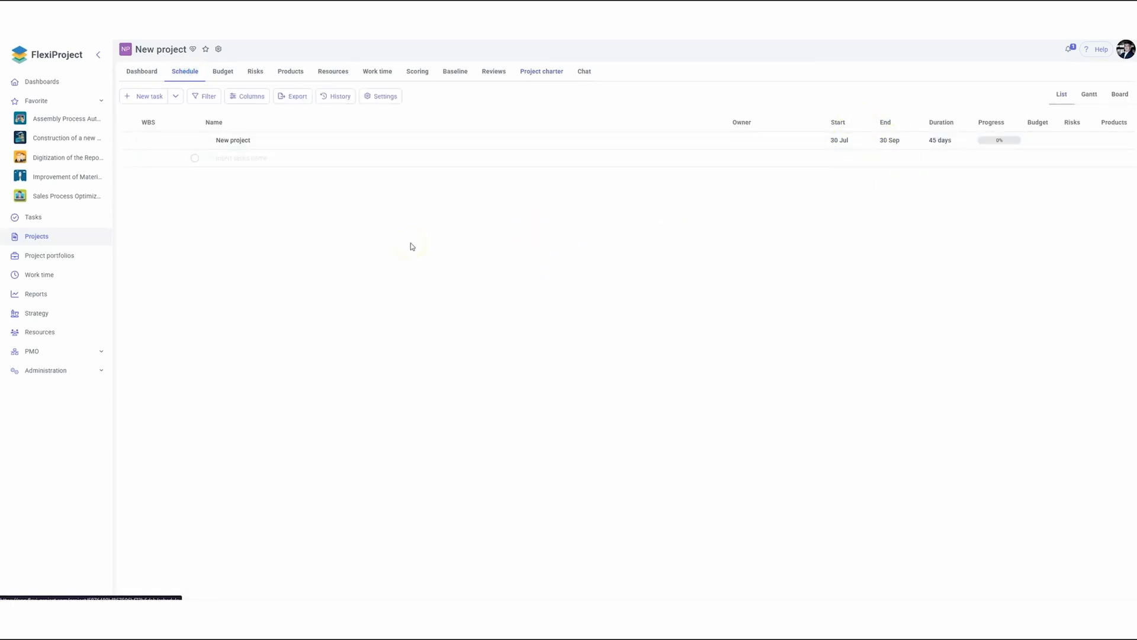
{"action": "left_click", "coordinate": [340, 216]}
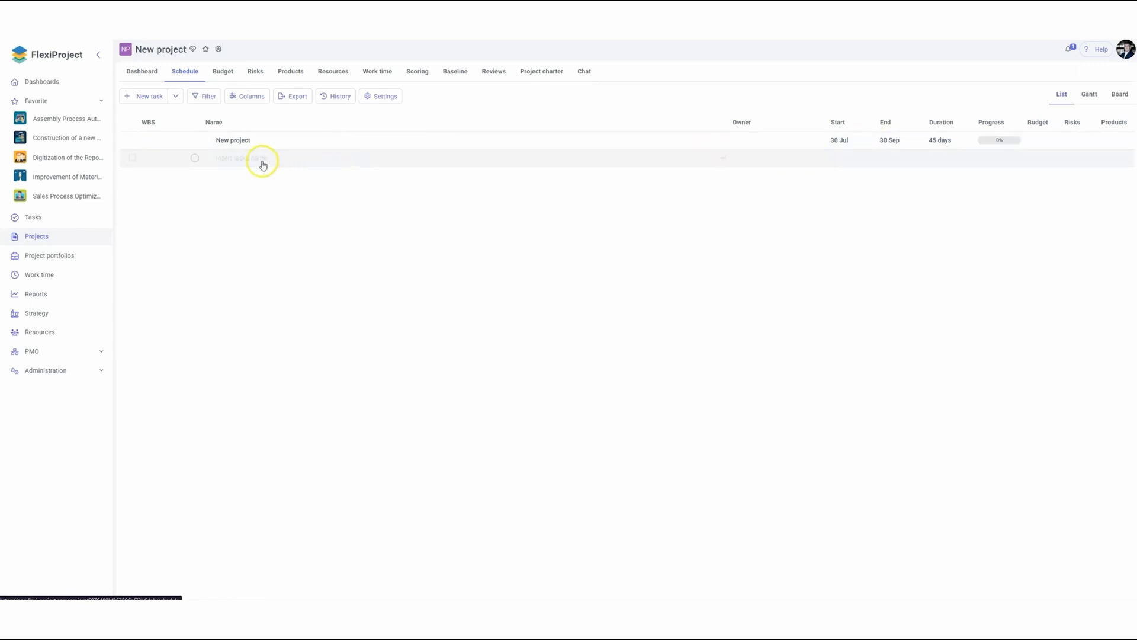
- Add three tasks named Phase 1, Phase 2 and Phase 3 to the project schedule
{"action": "left_click", "coordinate": [243, 158]}
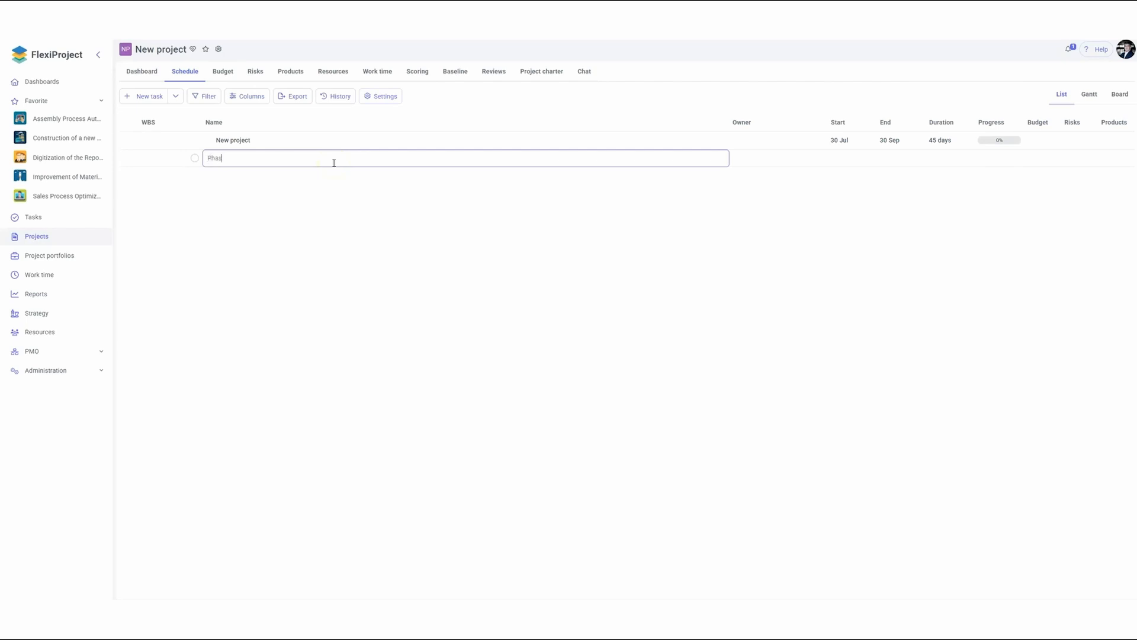
{"action": "type", "text": "Phase 1"}
{"action": "key", "text": "Return"}
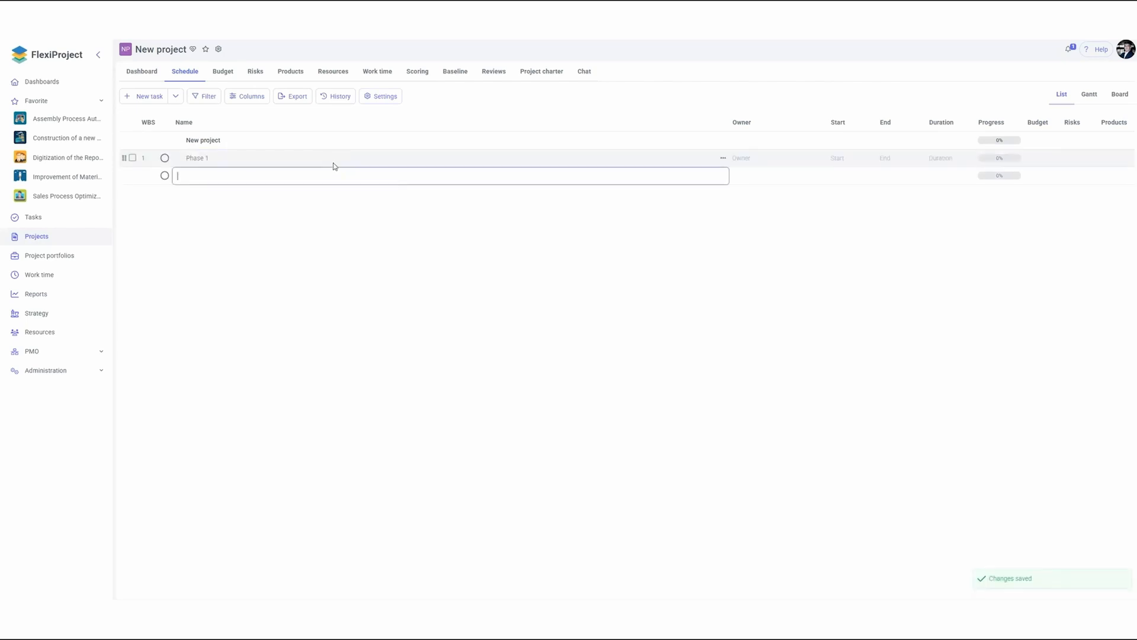
{"action": "type", "text": "Phase 2"}
{"action": "key", "text": "Return"}
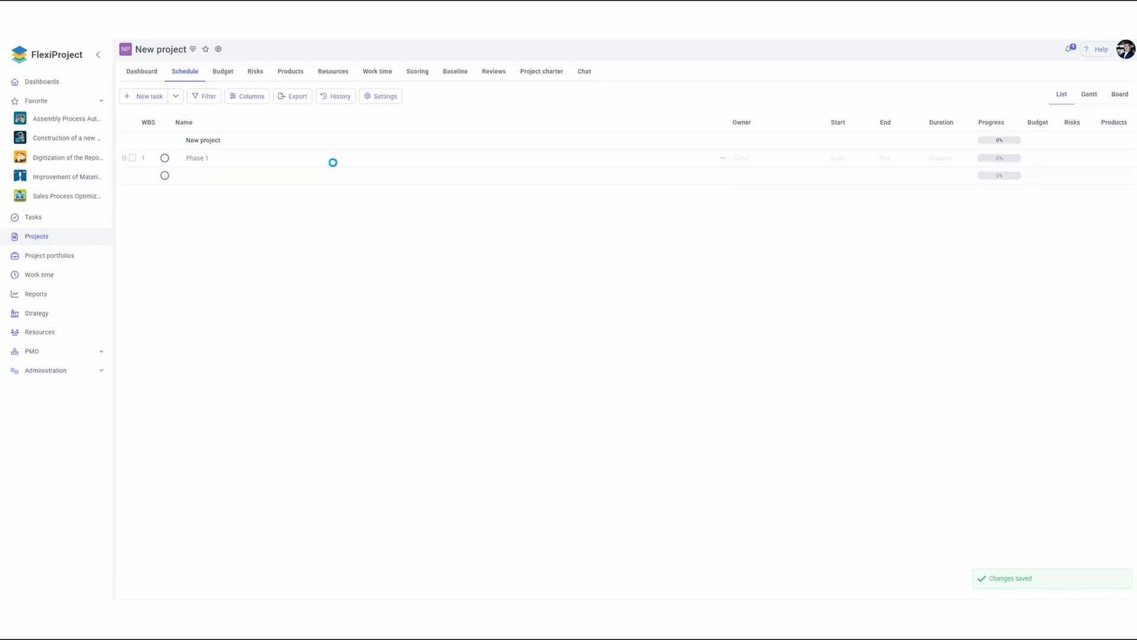
{"action": "type", "text": "Phase"}
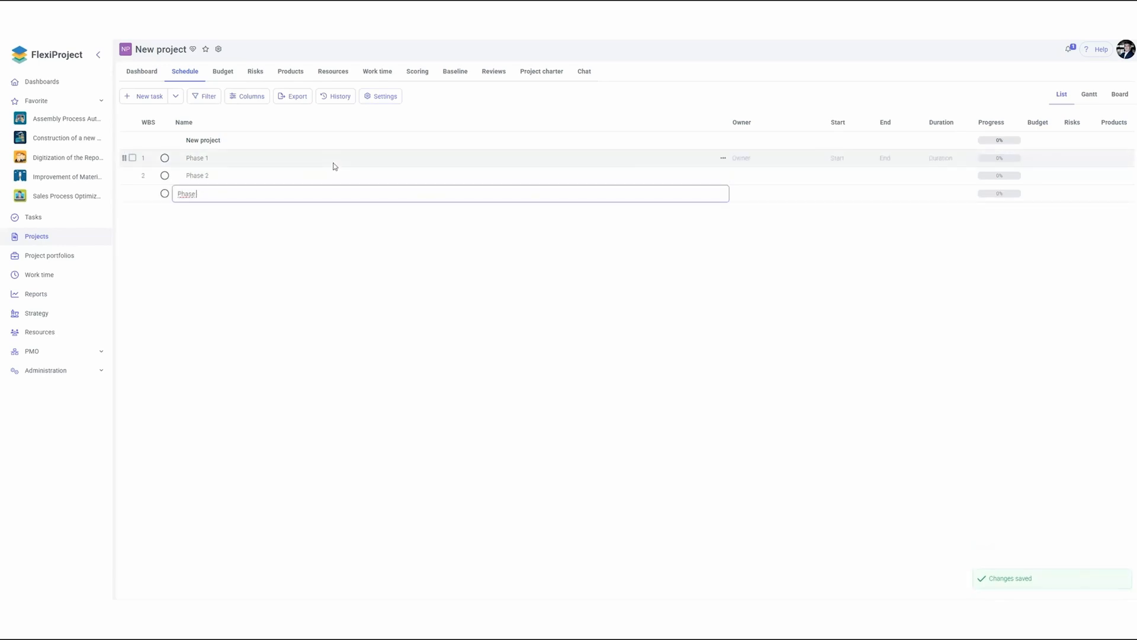
{"action": "type", "text": " 3"}
{"action": "key", "text": "Return"}
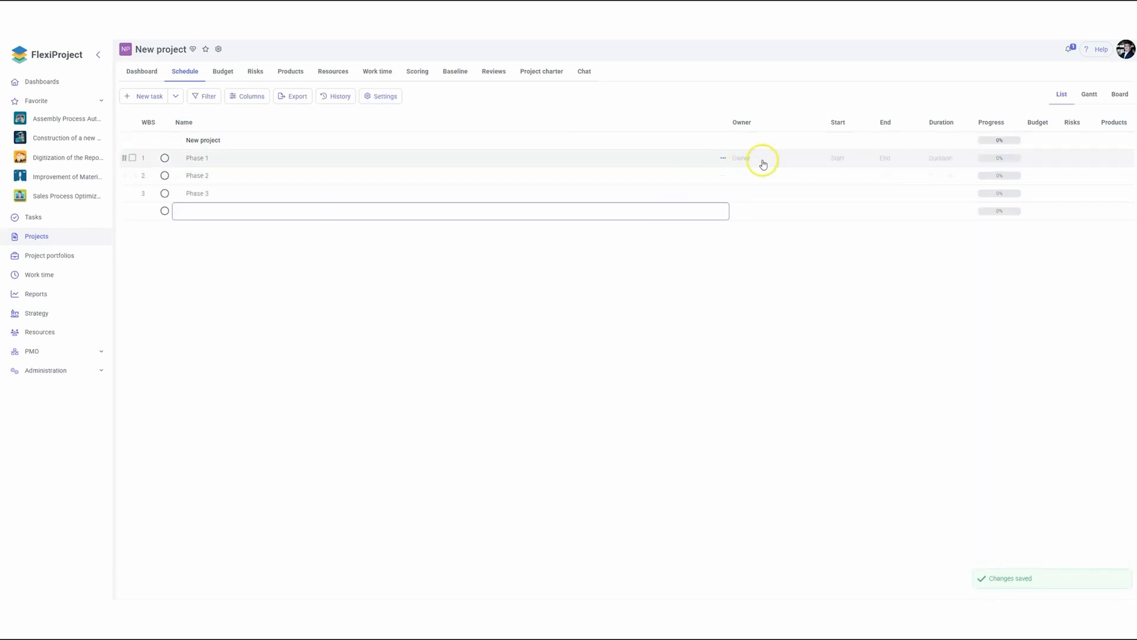
- Schedule Phase 1 to start on 07/29/2025 and end on 08/20/2025
{"action": "left_click", "coordinate": [839, 158]}
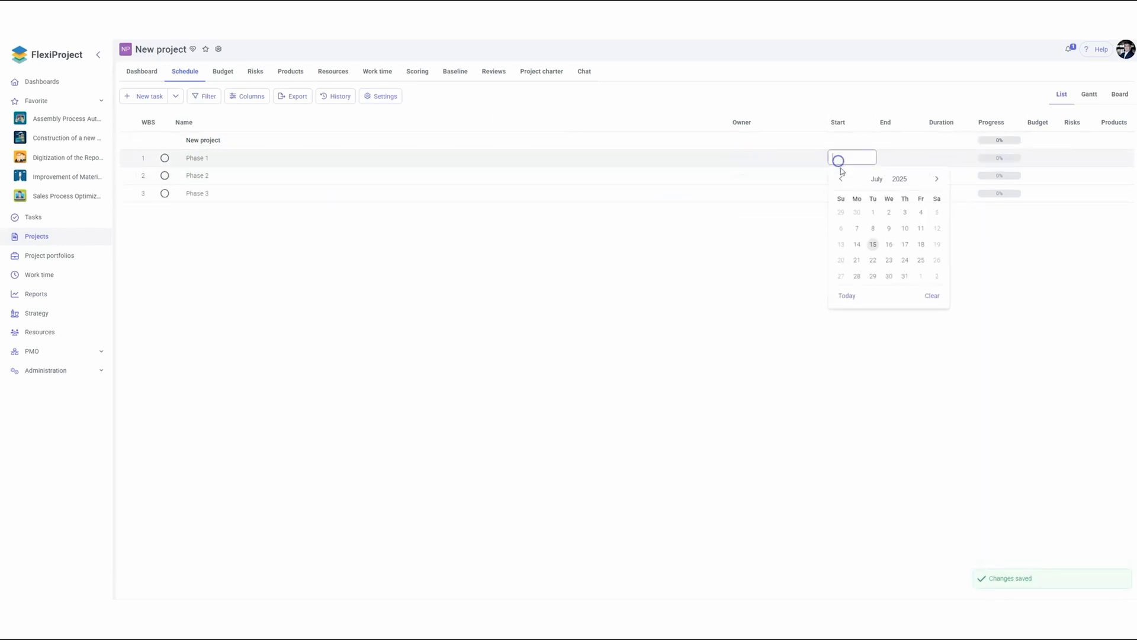
{"action": "left_click", "coordinate": [873, 275]}
{"action": "left_click", "coordinate": [986, 178]}
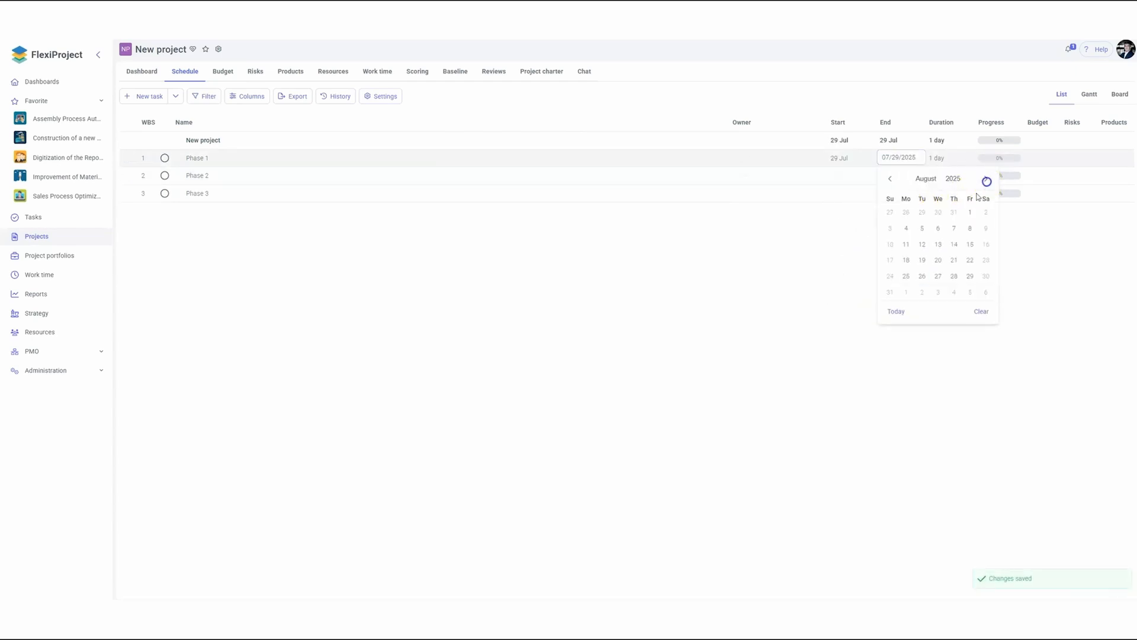
{"action": "left_click", "coordinate": [938, 260]}
- Schedule Phase 2 to start on 07/22/2025 and end on 09/30/2025
{"action": "left_click", "coordinate": [847, 175]}
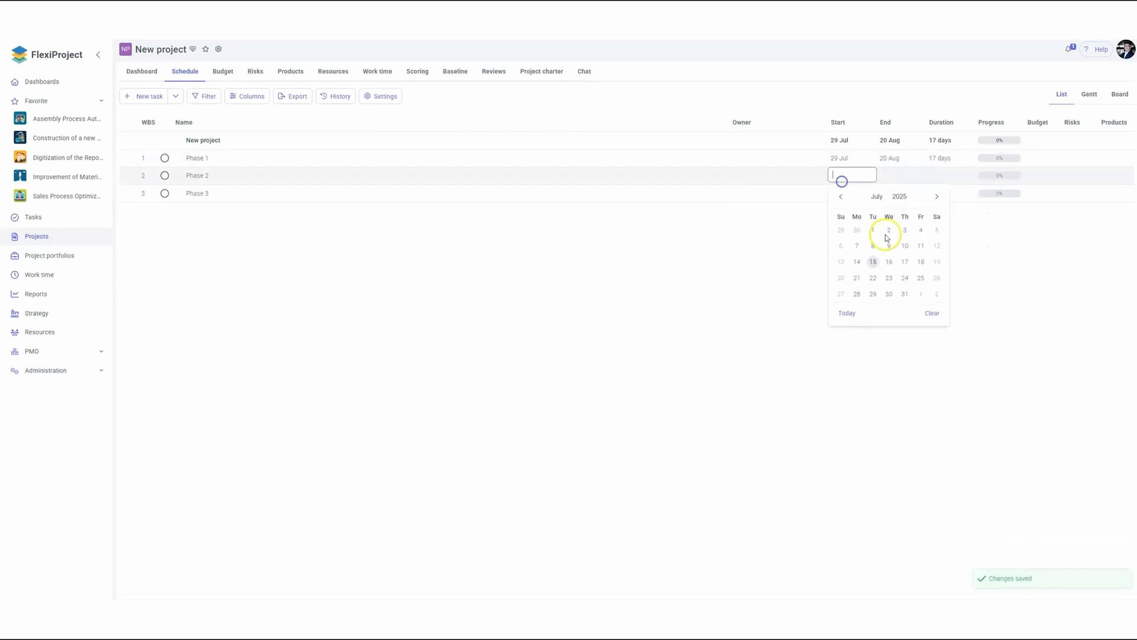
{"action": "left_click", "coordinate": [873, 278]}
{"action": "left_click", "coordinate": [895, 178]}
{"action": "left_click", "coordinate": [986, 196]}
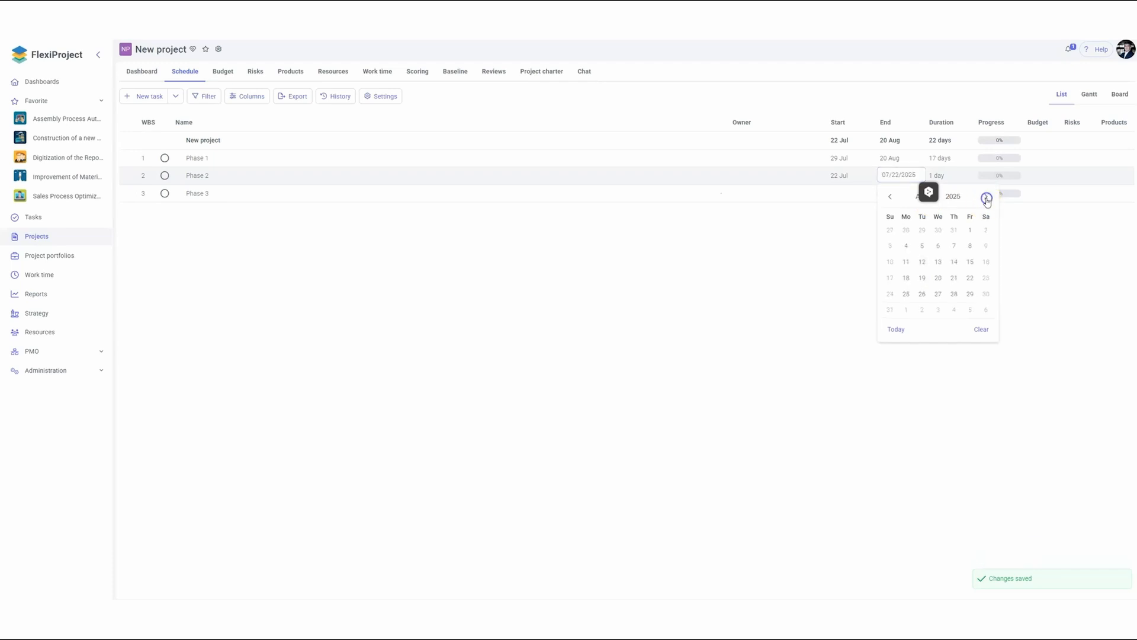
{"action": "left_click", "coordinate": [986, 197]}
{"action": "left_click", "coordinate": [923, 293]}
- Schedule Phase 3 to start on 08/11/2025 and end on 08/20/2025
{"action": "left_click", "coordinate": [847, 194]}
{"action": "left_click", "coordinate": [937, 214]}
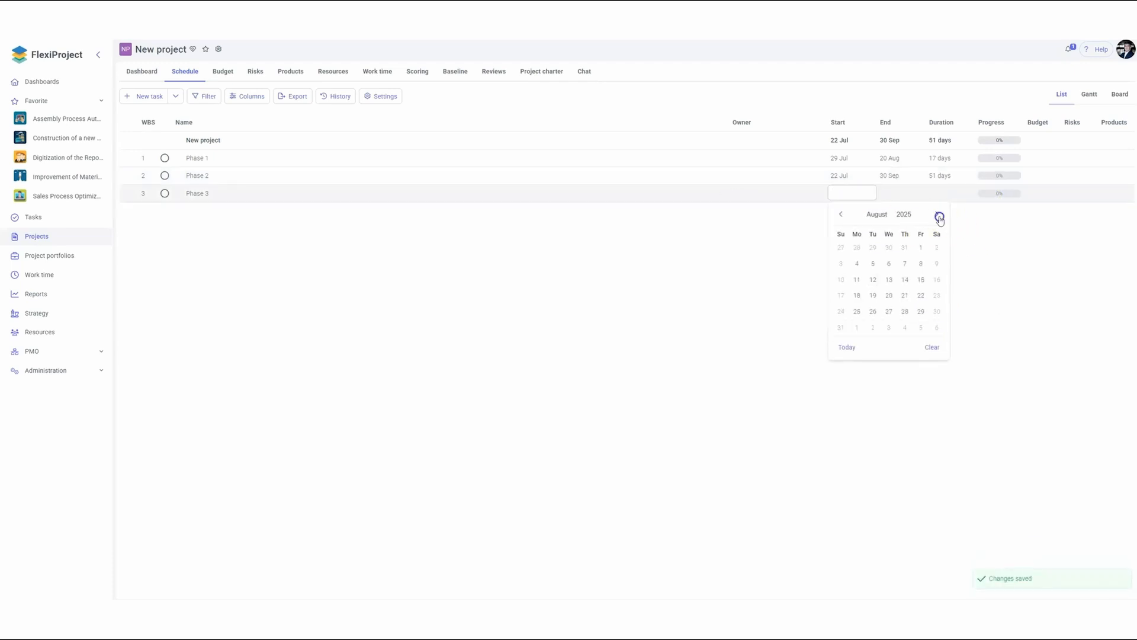
{"action": "left_click", "coordinate": [857, 279]}
{"action": "left_click", "coordinate": [891, 196]}
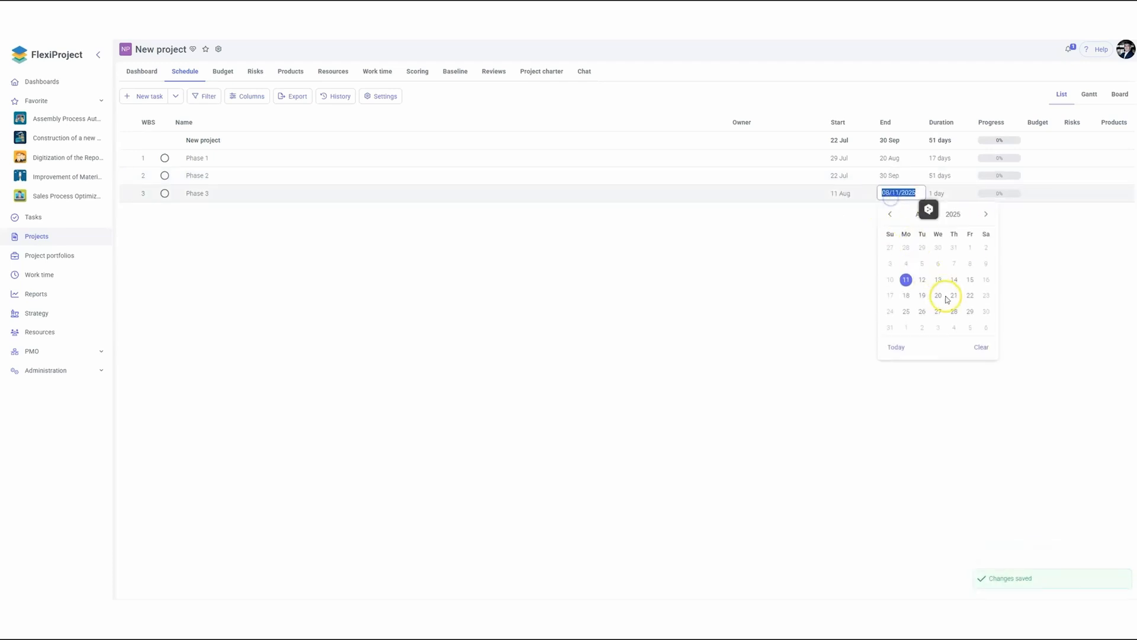
{"action": "left_click", "coordinate": [936, 297]}
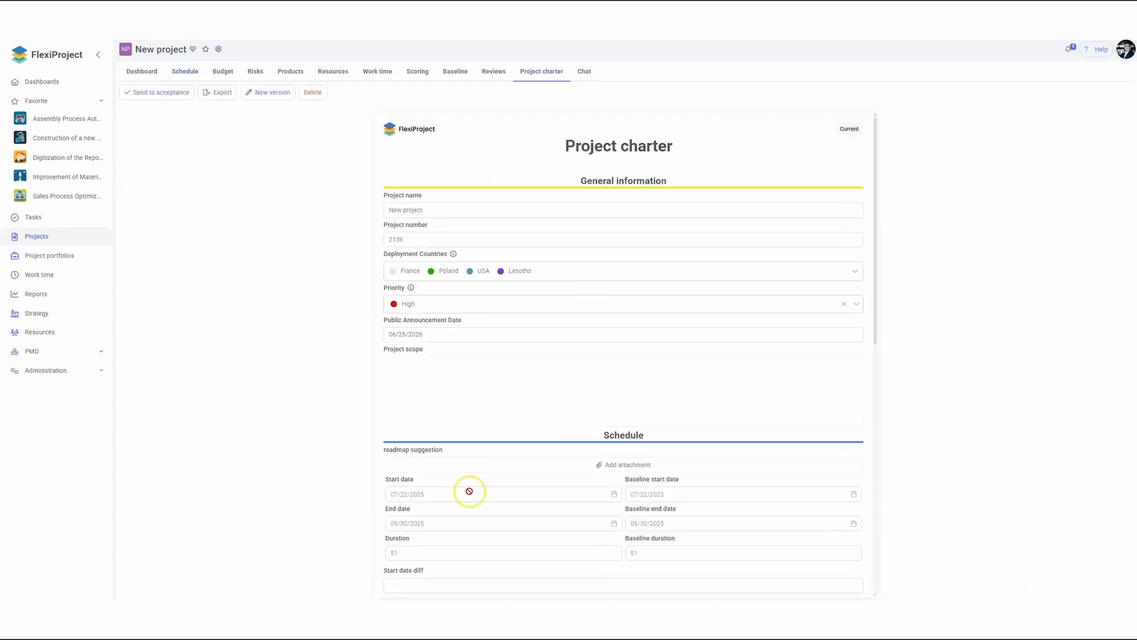
- In the charter's Budget section, set Project expenses to EUR 50,000 and Project income to EUR 250,000
{"action": "scroll", "coordinate": [509, 480], "scroll_direction": "down", "scroll_amount": 3}
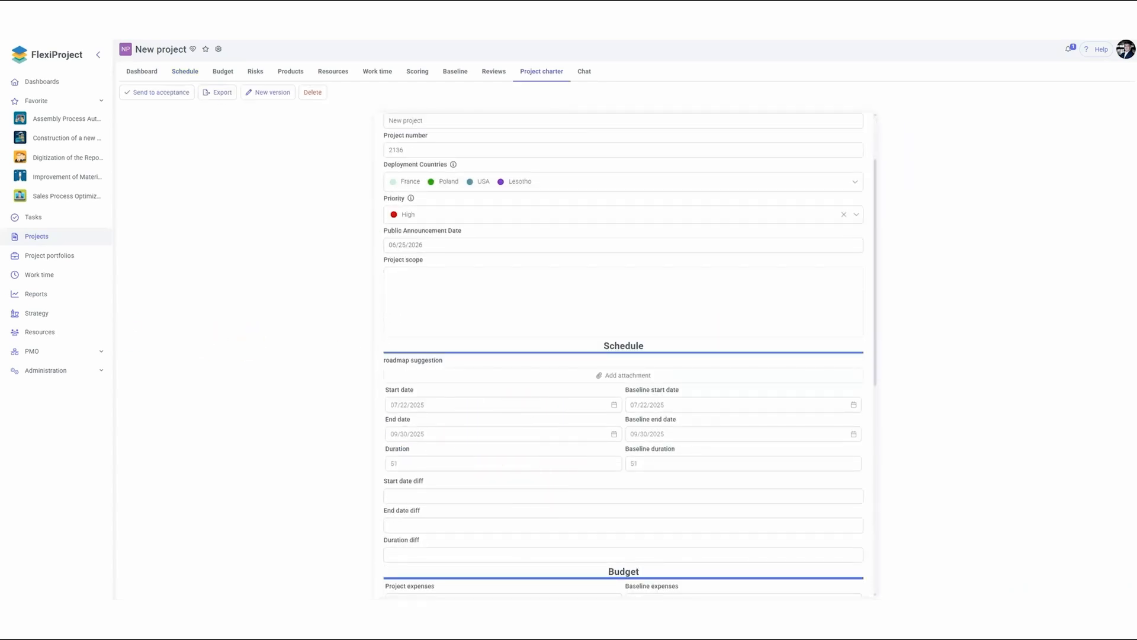
{"action": "scroll", "coordinate": [690, 170], "scroll_direction": "down", "scroll_amount": 5}
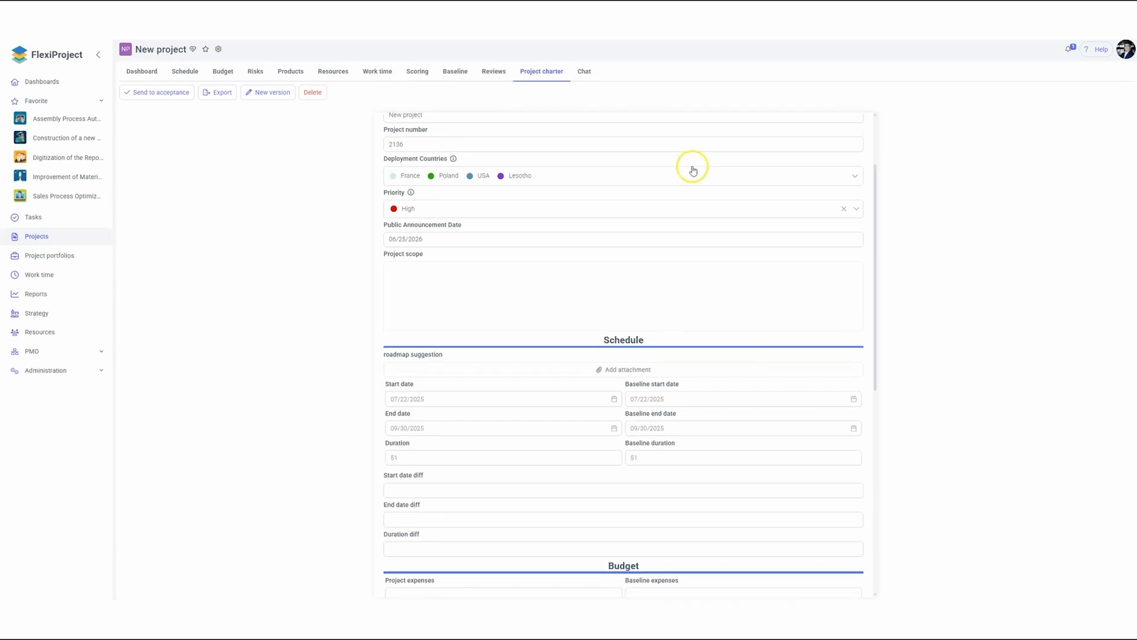
{"action": "left_click", "coordinate": [495, 330]}
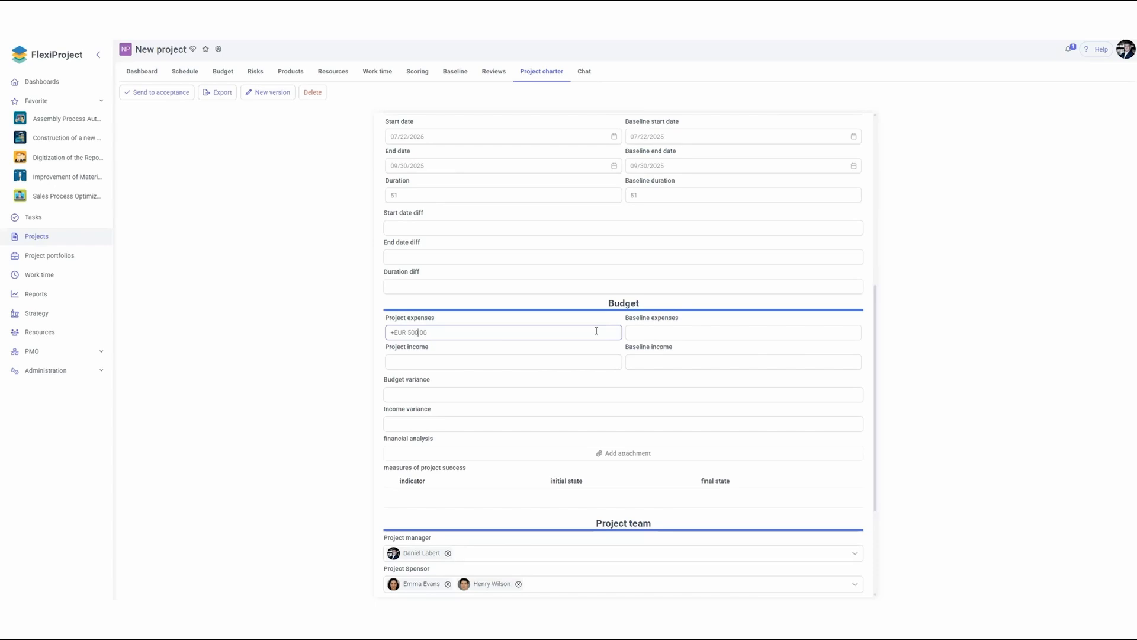
{"action": "left_click", "coordinate": [532, 362]}
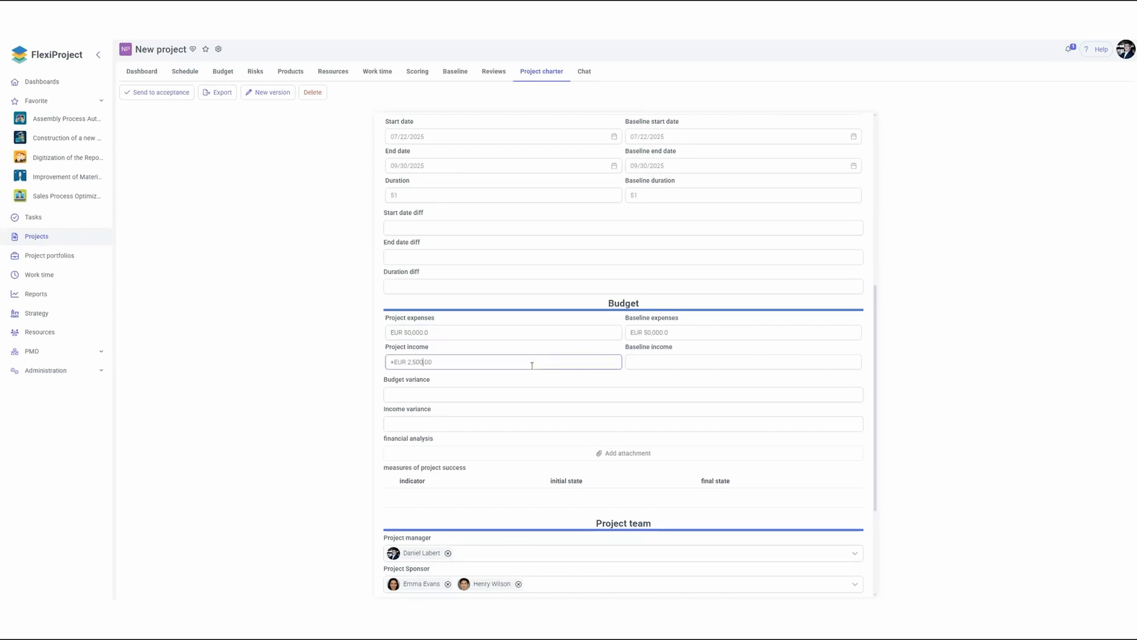
{"action": "left_click", "coordinate": [531, 366]}
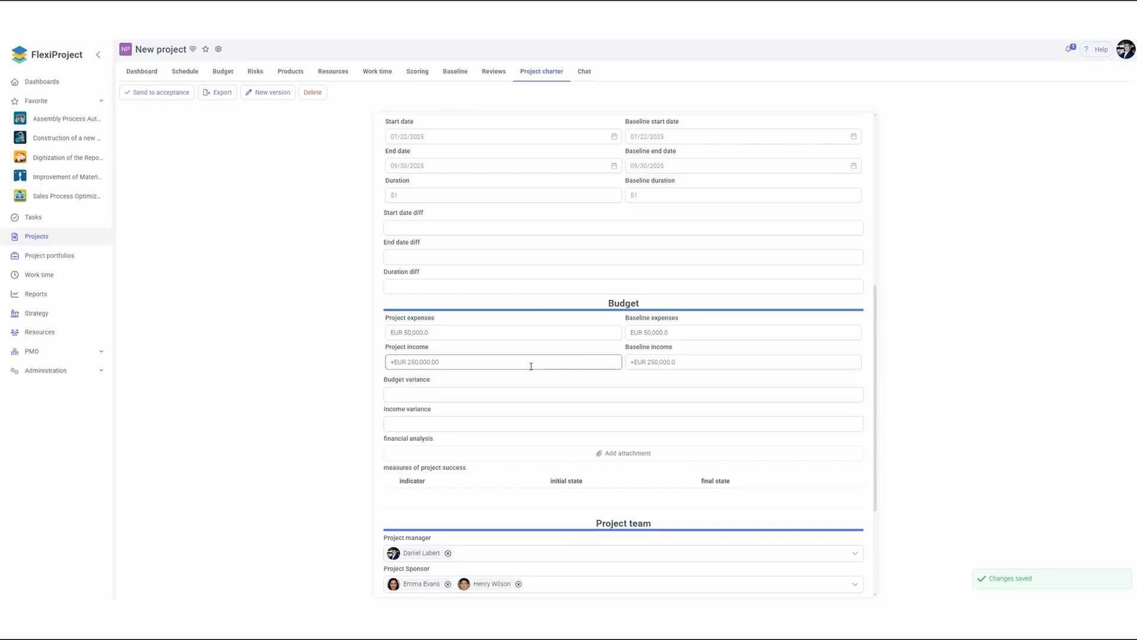
{"action": "left_click", "coordinate": [334, 346]}
- Check the project's budget for the expense and income amounts entered in the charter
{"action": "left_click", "coordinate": [223, 73]}
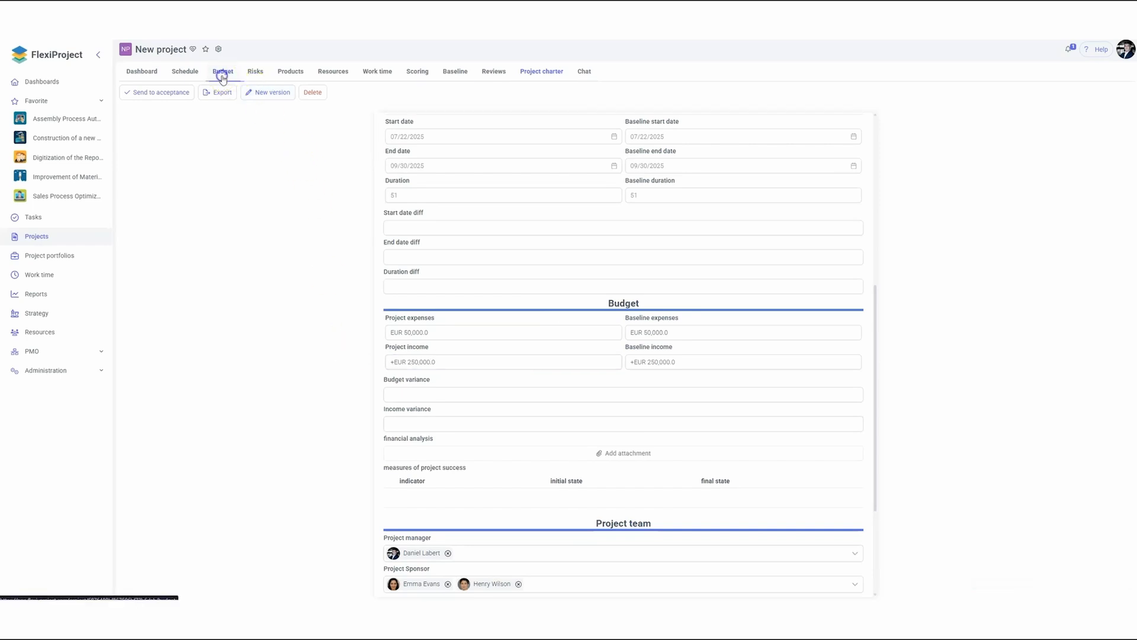
{"action": "left_click", "coordinate": [222, 74]}
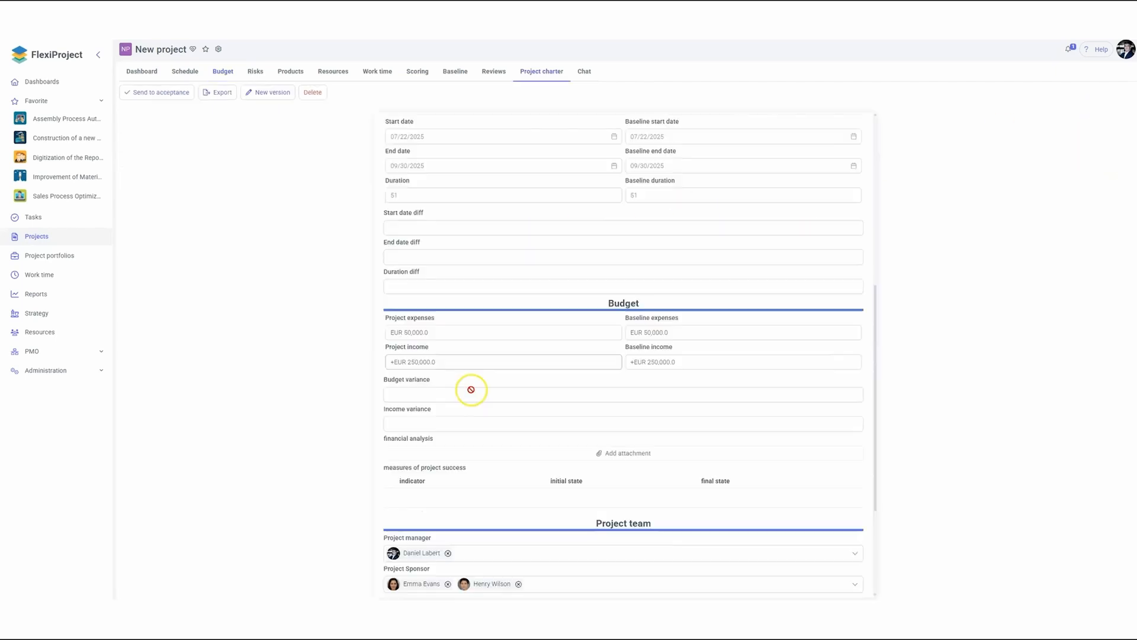
{"action": "scroll", "coordinate": [470, 294], "scroll_direction": "down", "scroll_amount": 2}
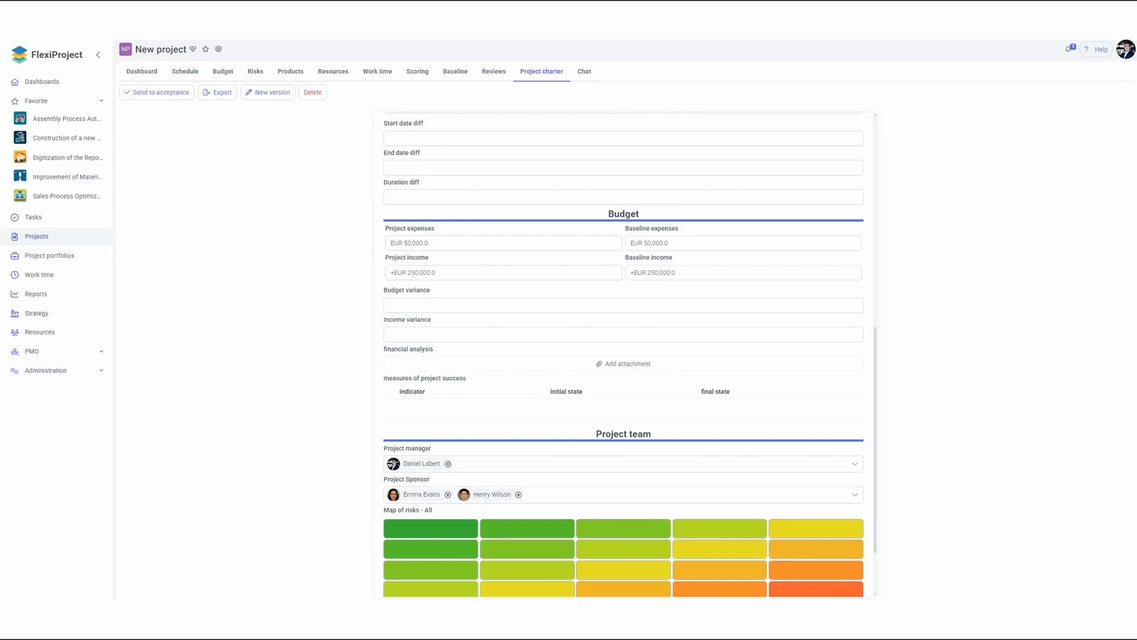
- Compare the project's risk register with the risk map and risk list in the charter
{"action": "scroll", "coordinate": [617, 243], "scroll_direction": "down", "scroll_amount": 2}
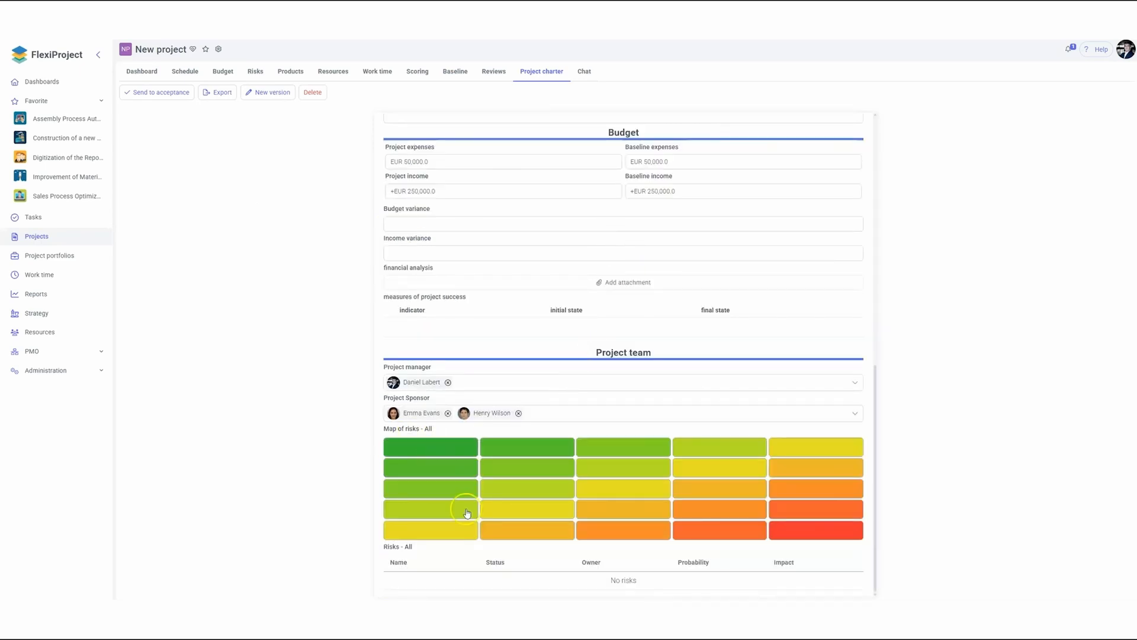
{"action": "left_click", "coordinate": [293, 460]}
{"action": "left_click", "coordinate": [256, 73]}
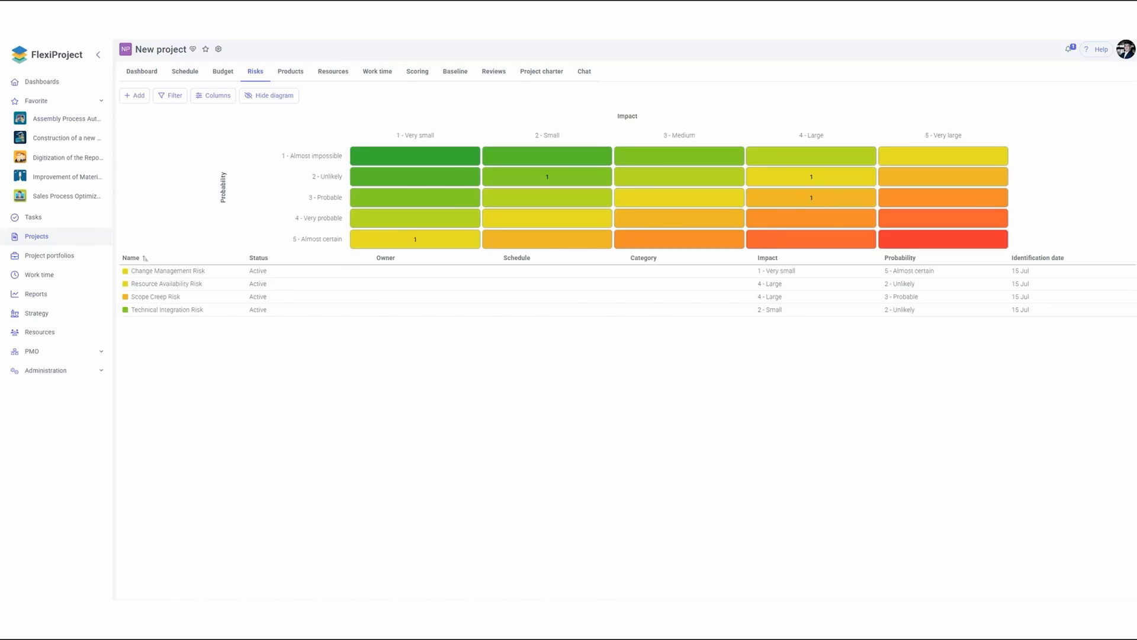
{"action": "left_click", "coordinate": [525, 72]}
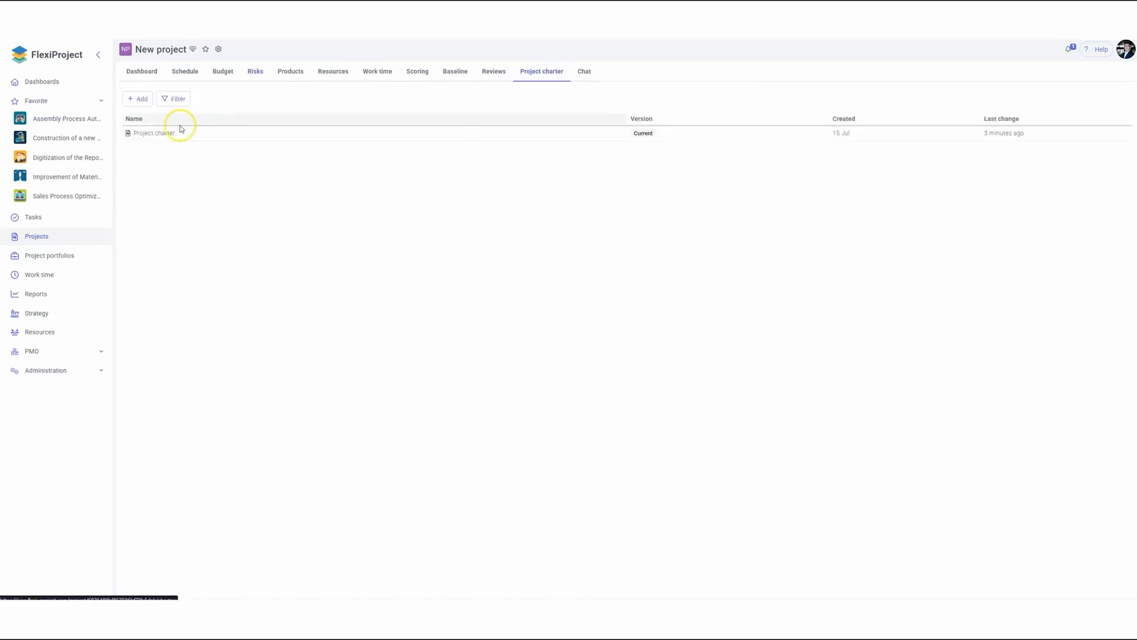
{"action": "left_click", "coordinate": [160, 132]}
{"action": "scroll", "coordinate": [597, 339], "scroll_direction": "down", "scroll_amount": 10}
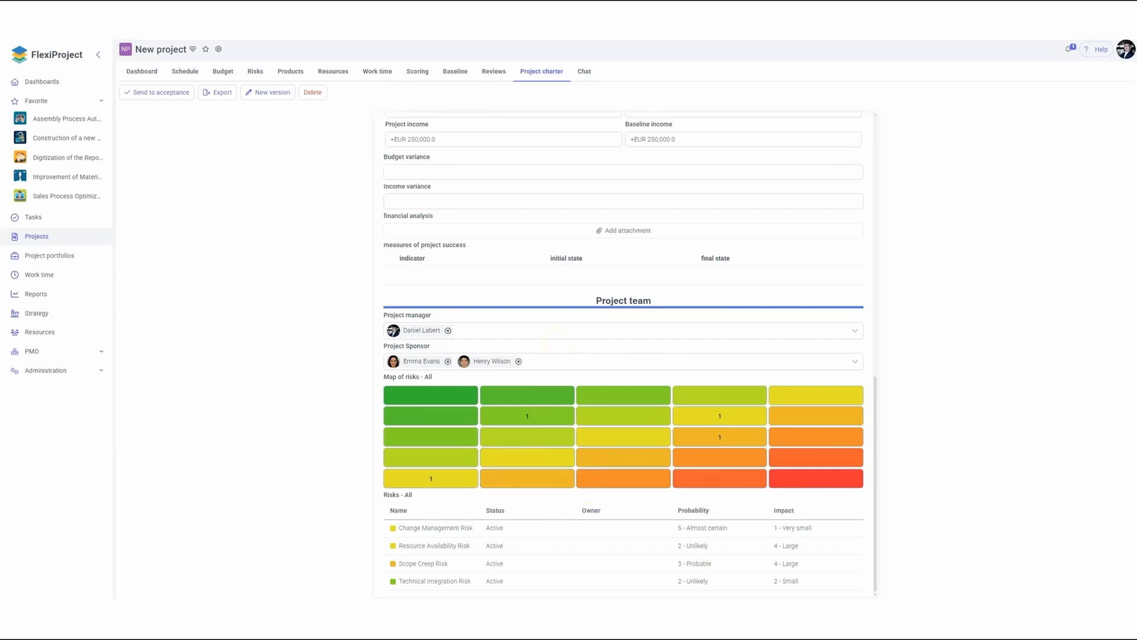
- Fill the charter's Project scope with the project management system goal, in-scope and out-of-scope items, and the rule requiring a formal change request
{"action": "scroll", "coordinate": [560, 339], "scroll_direction": "up", "scroll_amount": 9}
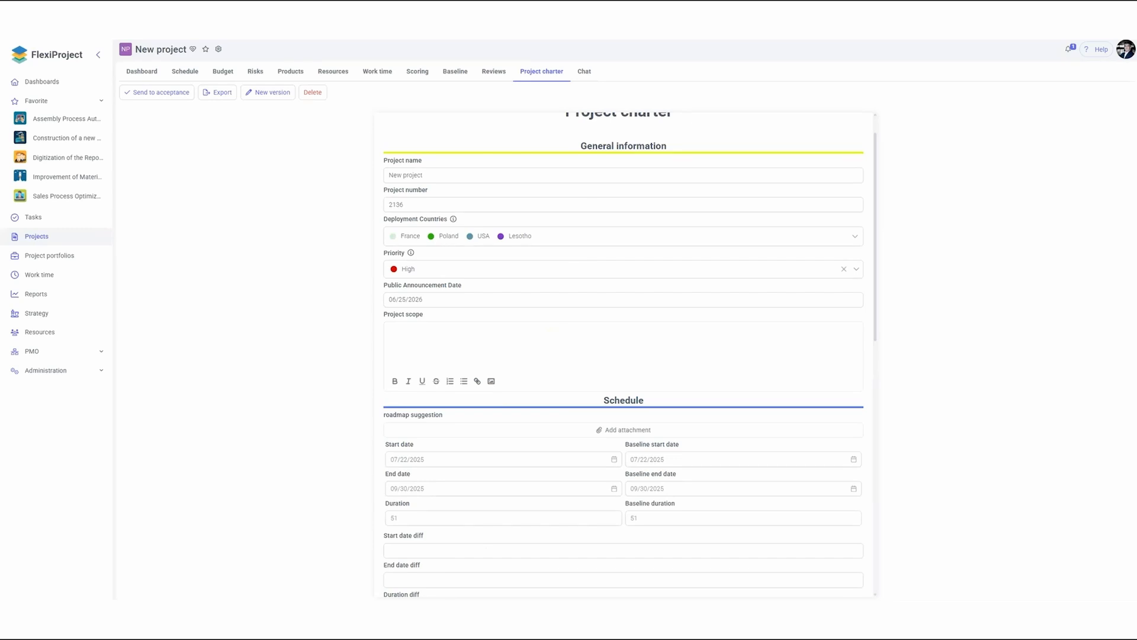
{"action": "left_click", "coordinate": [491, 333]}
{"action": "type", "text": "The goal of this project is to implement a project management system supporting the planning, execution, and monitoring of initiatives. In scope: – Requirements collection and validation – System setup and configuration – User training and go-live support Out of scope: – Ongoing post-implementation support – Custom features beyond standard system capabilities Scope changes require mutual agreement and a formal change request."}
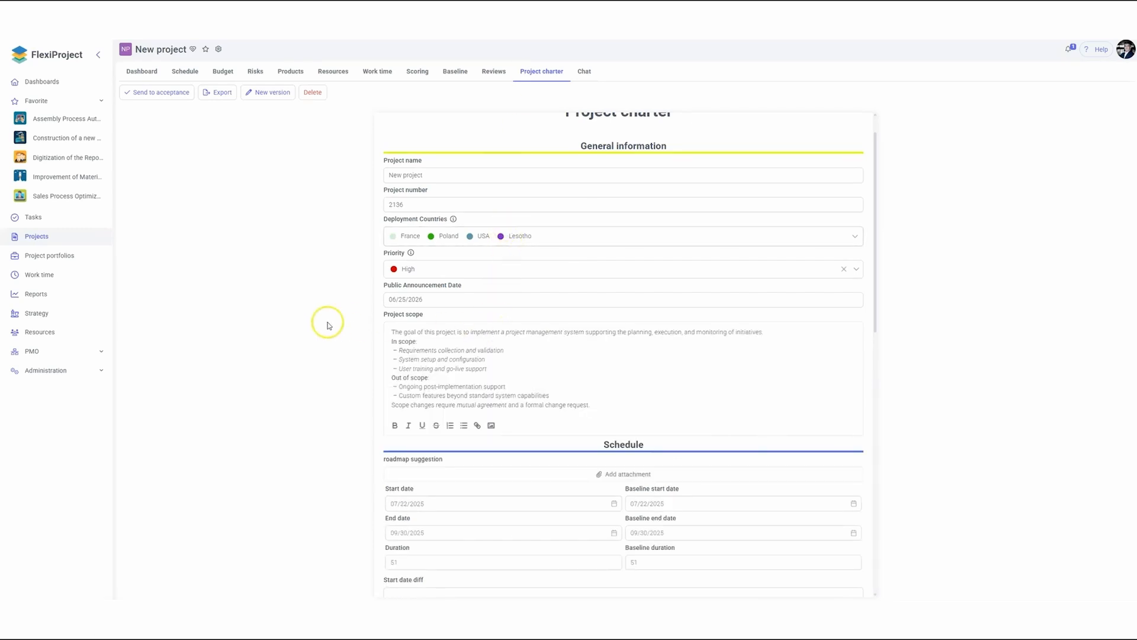
{"action": "left_click", "coordinate": [293, 325]}
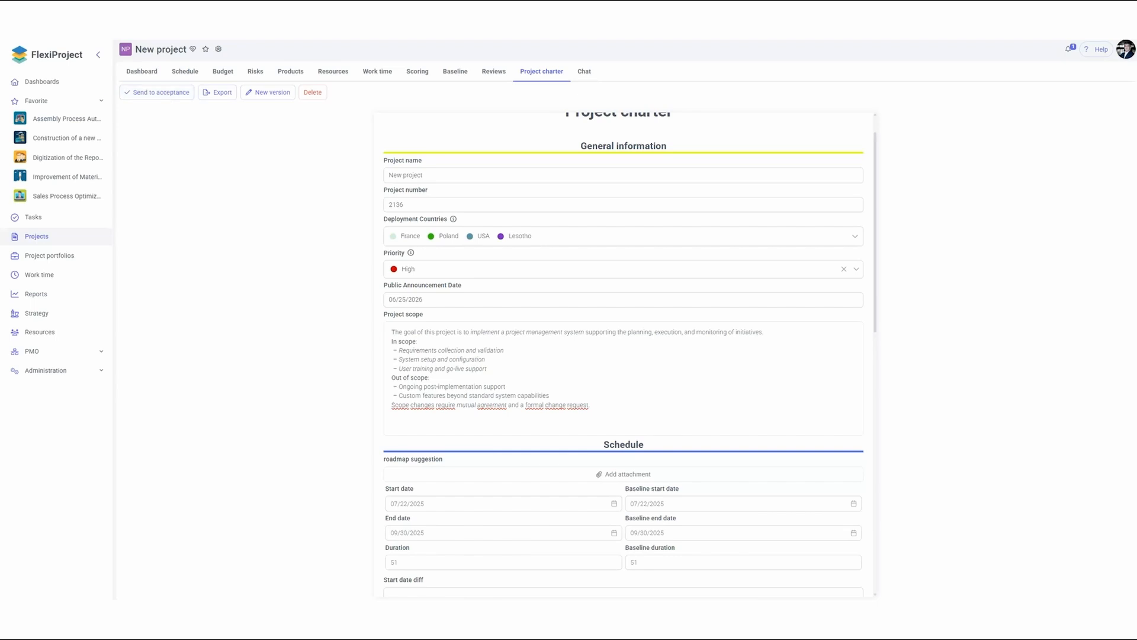
{"action": "scroll", "coordinate": [559, 355], "scroll_direction": "down", "scroll_amount": 3}
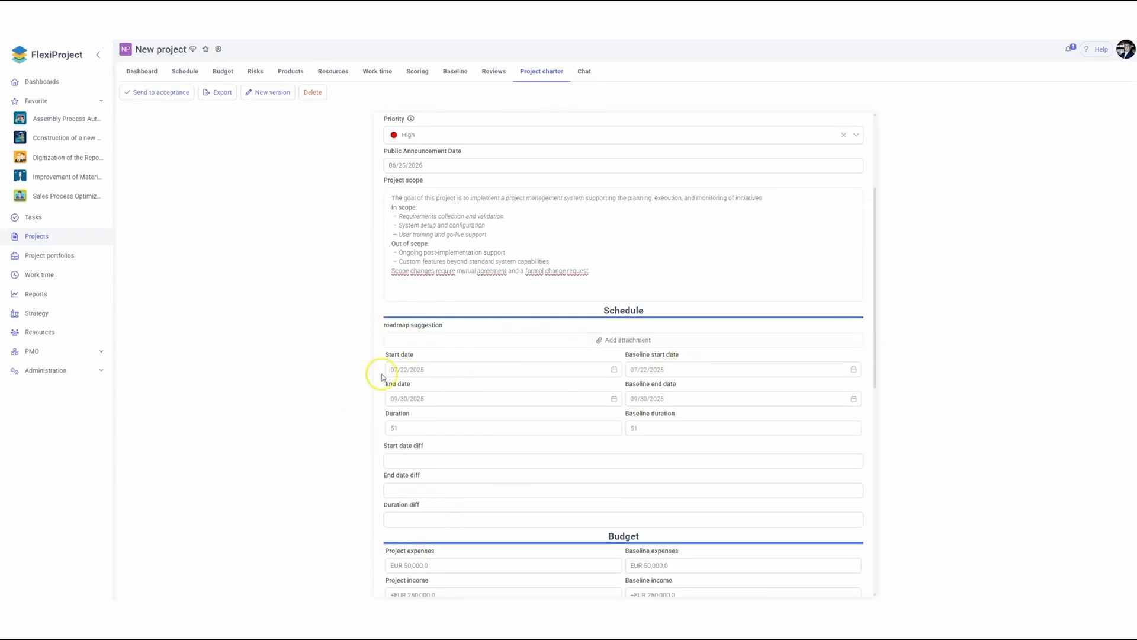
{"action": "scroll", "coordinate": [505, 320], "scroll_direction": "up", "scroll_amount": 2}
{"action": "scroll", "coordinate": [505, 319], "scroll_direction": "up", "scroll_amount": 2}
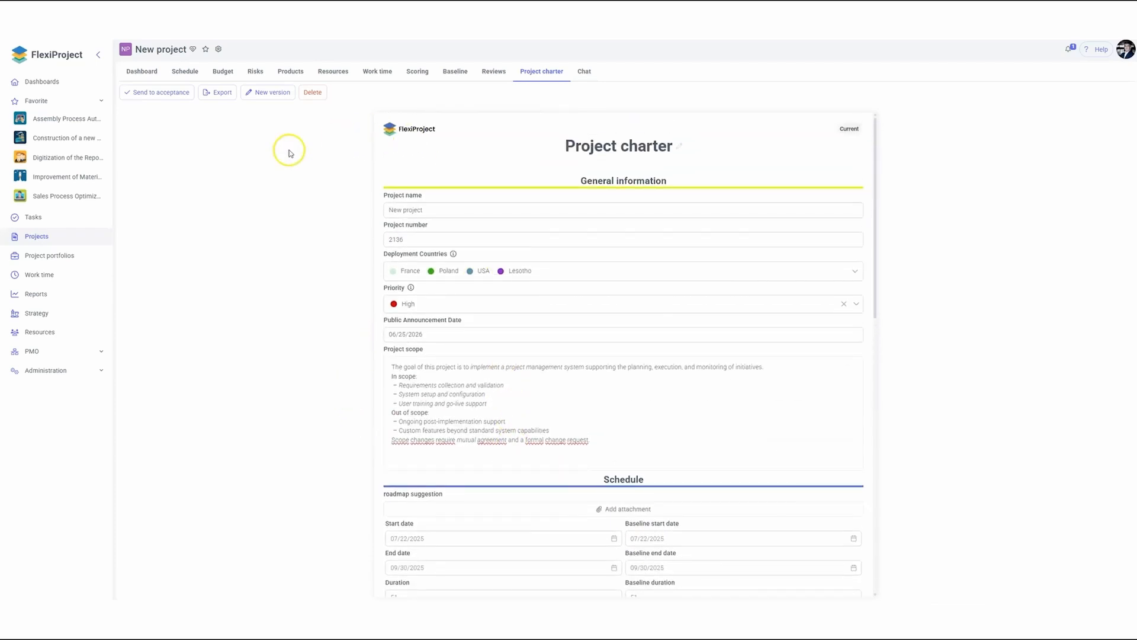
- Send the project charter to acceptance with Schedule and Budget included and the Acceptance Path left Empty, and approve the baseline
{"action": "left_click", "coordinate": [149, 94]}
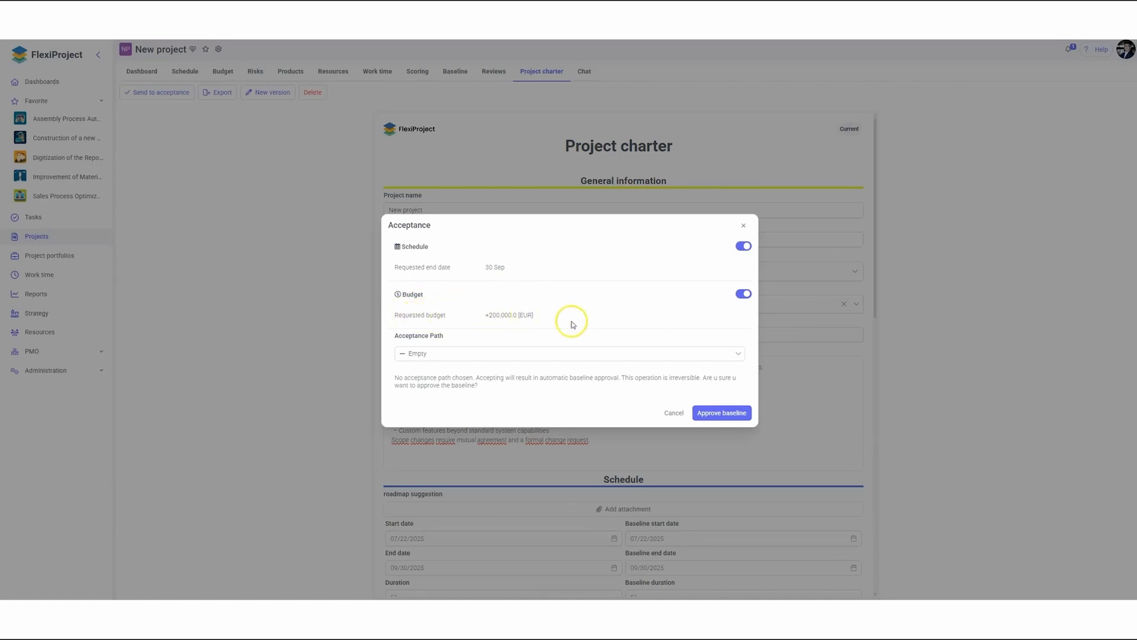
{"action": "left_click", "coordinate": [741, 295]}
{"action": "left_click", "coordinate": [741, 256]}
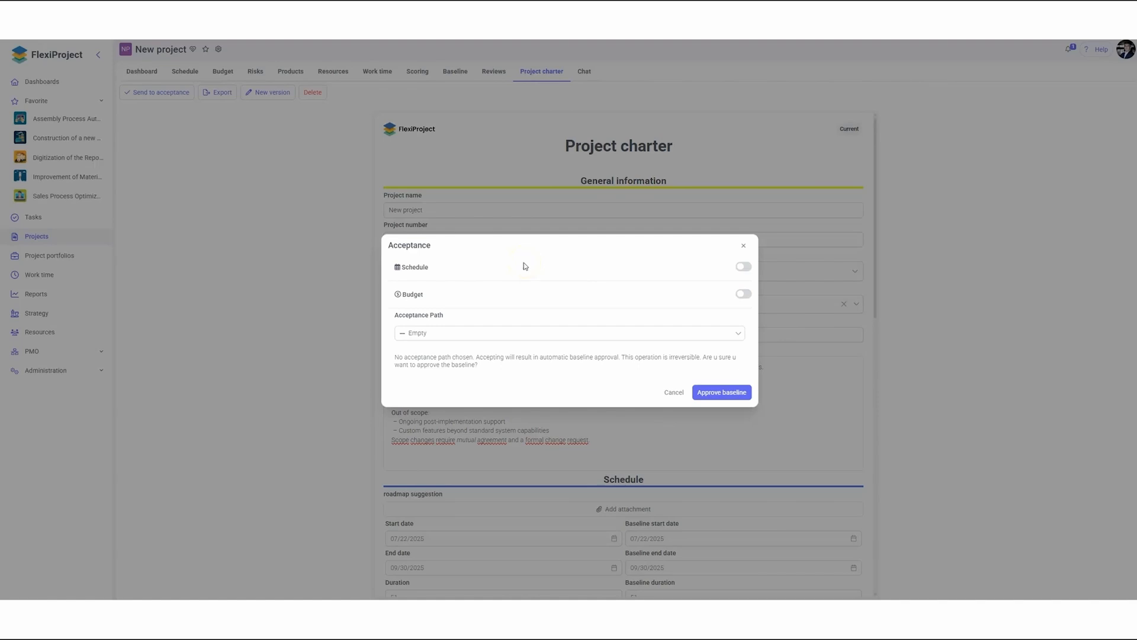
{"action": "left_click", "coordinate": [743, 268]}
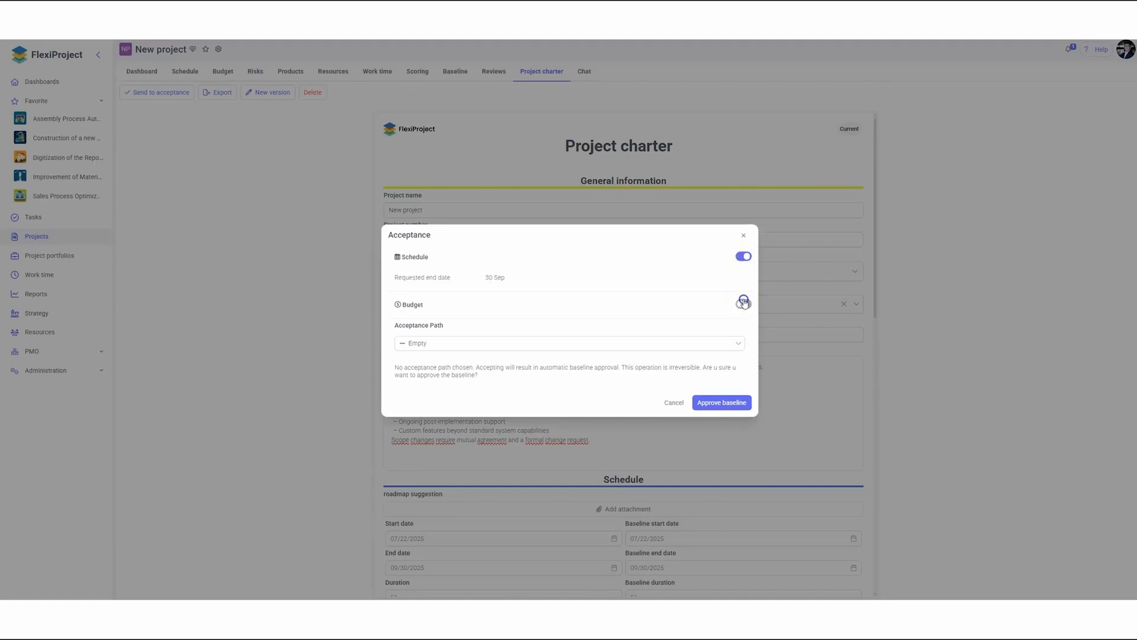
{"action": "left_click", "coordinate": [743, 293]}
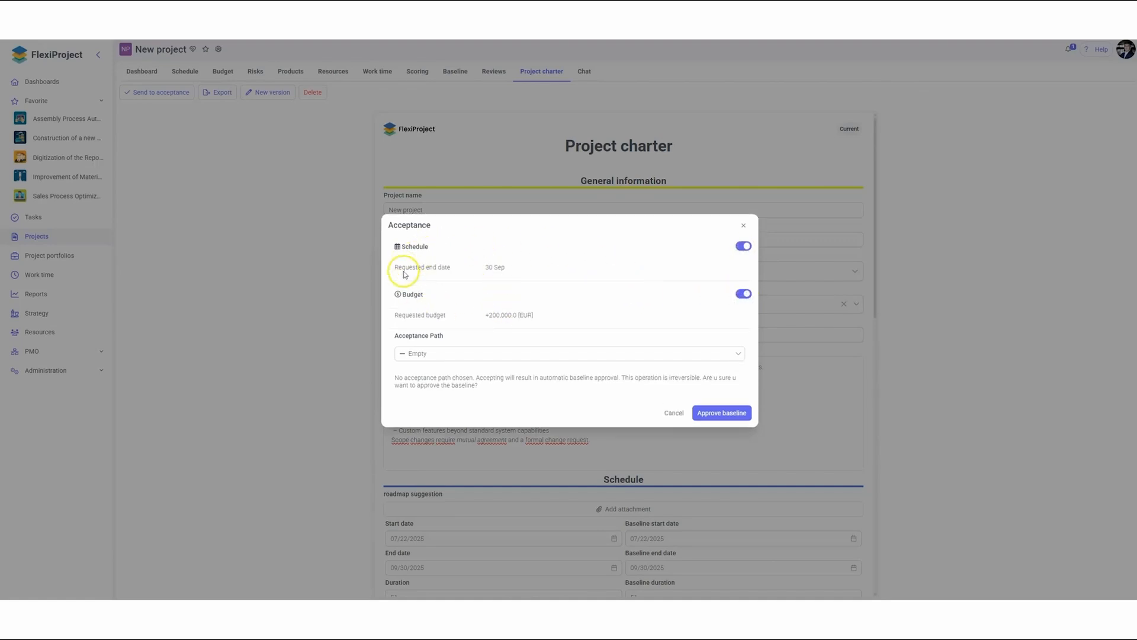
{"action": "left_click", "coordinate": [528, 355]}
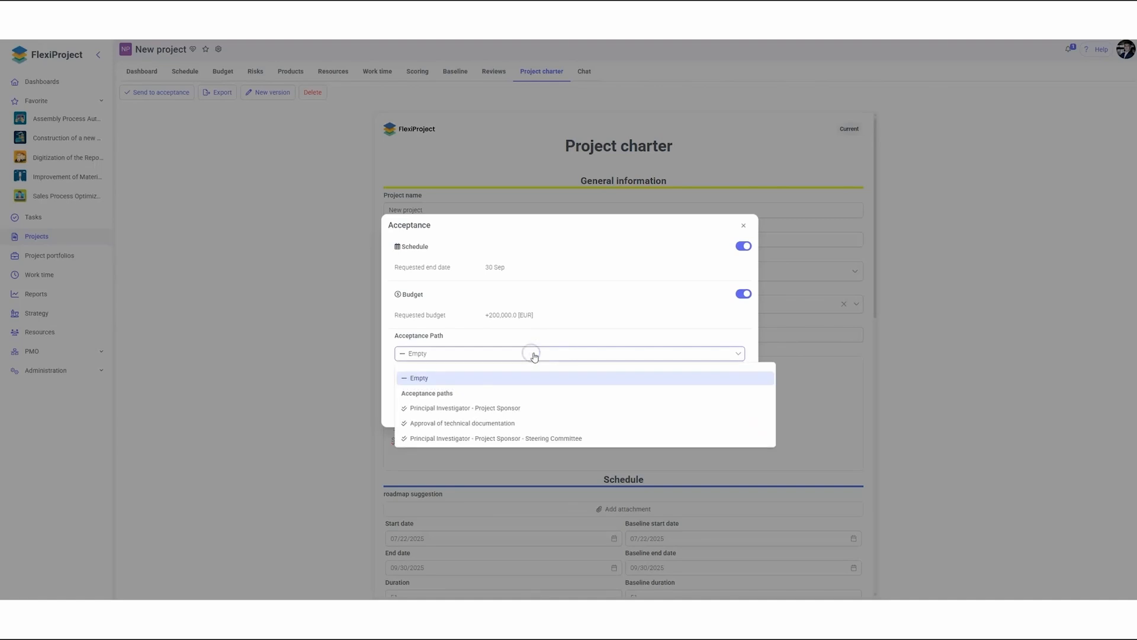
{"action": "left_click", "coordinate": [528, 382]}
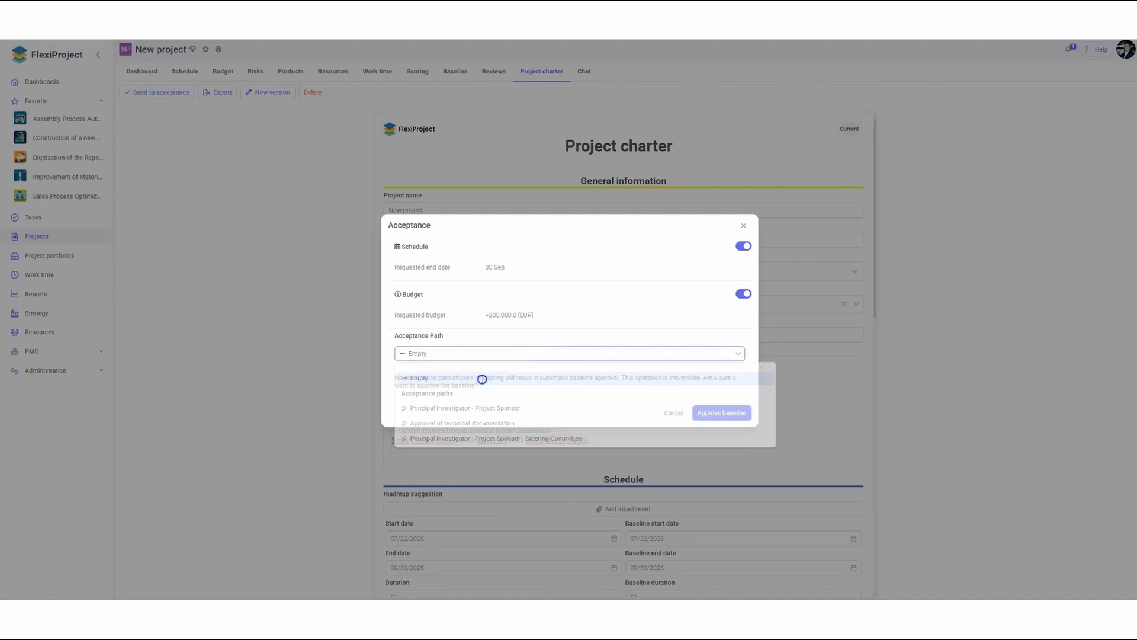
{"action": "left_click", "coordinate": [721, 413]}
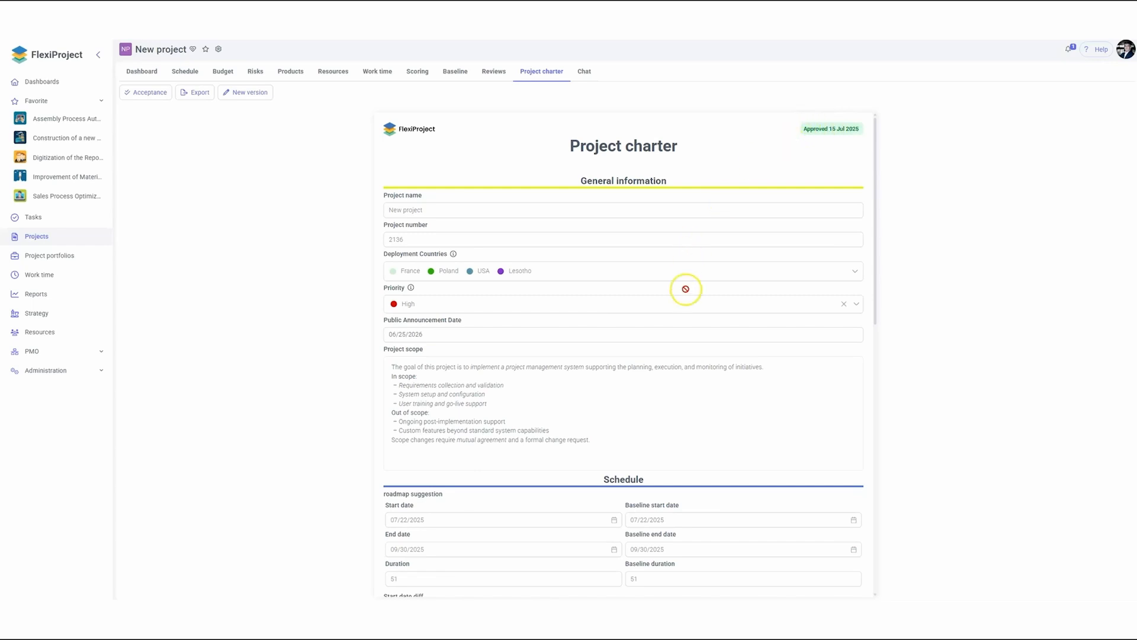
- Check whether the approved charter's Project scope and other fields can still be edited
{"action": "scroll", "coordinate": [685, 322], "scroll_direction": "down", "scroll_amount": 2}
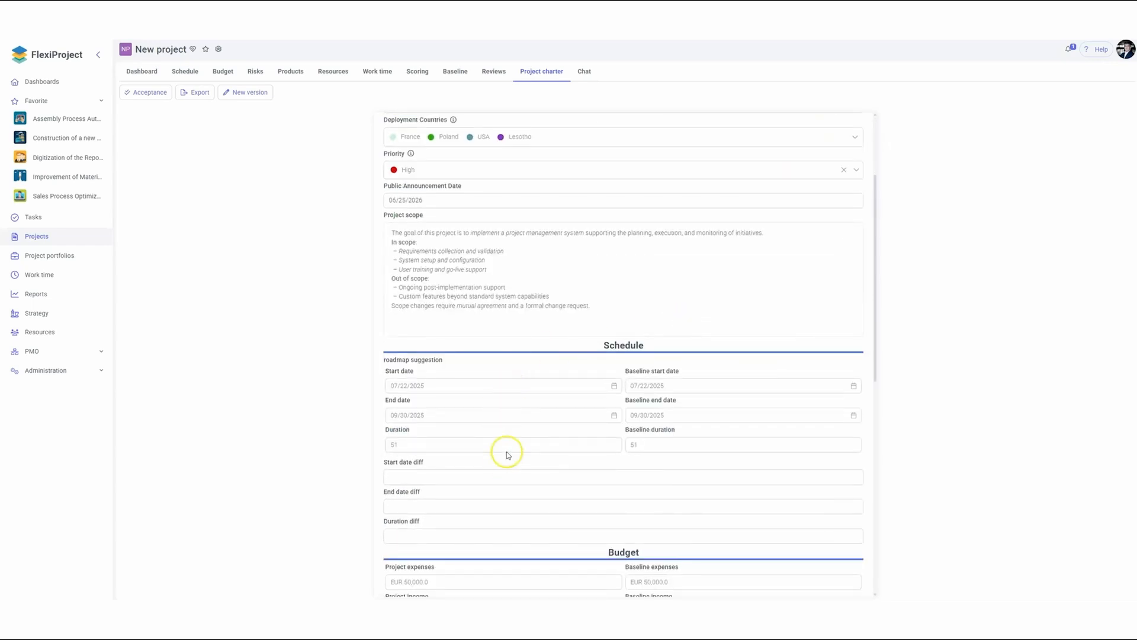
{"action": "triple_click", "coordinate": [444, 316]}
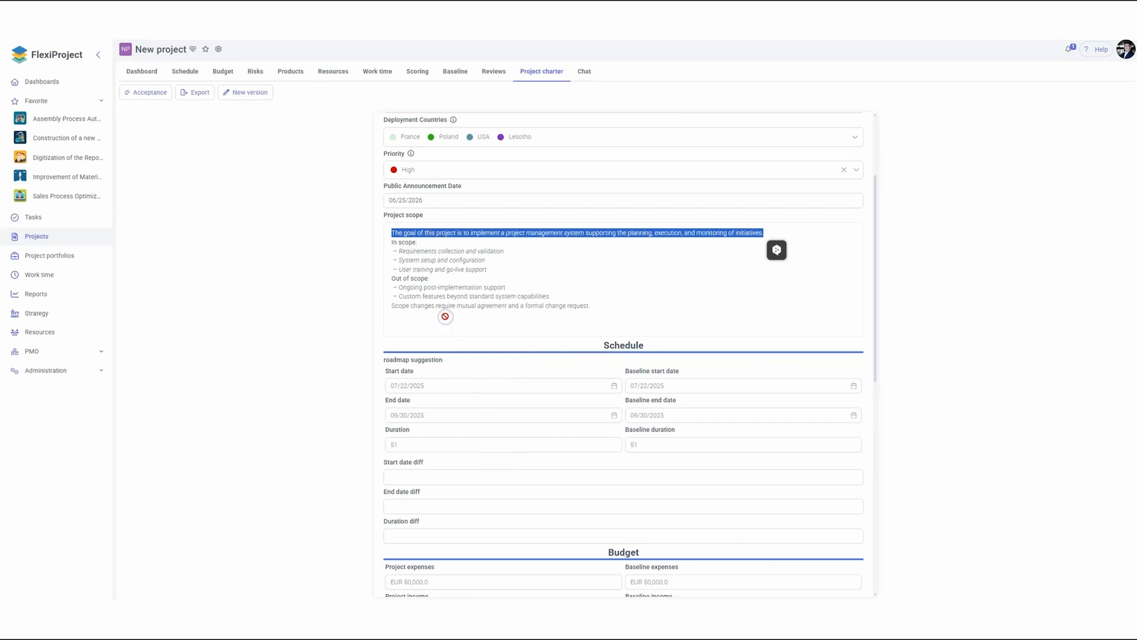
{"action": "left_click", "coordinate": [444, 316]}
{"action": "scroll", "coordinate": [548, 328], "scroll_direction": "up", "scroll_amount": 2}
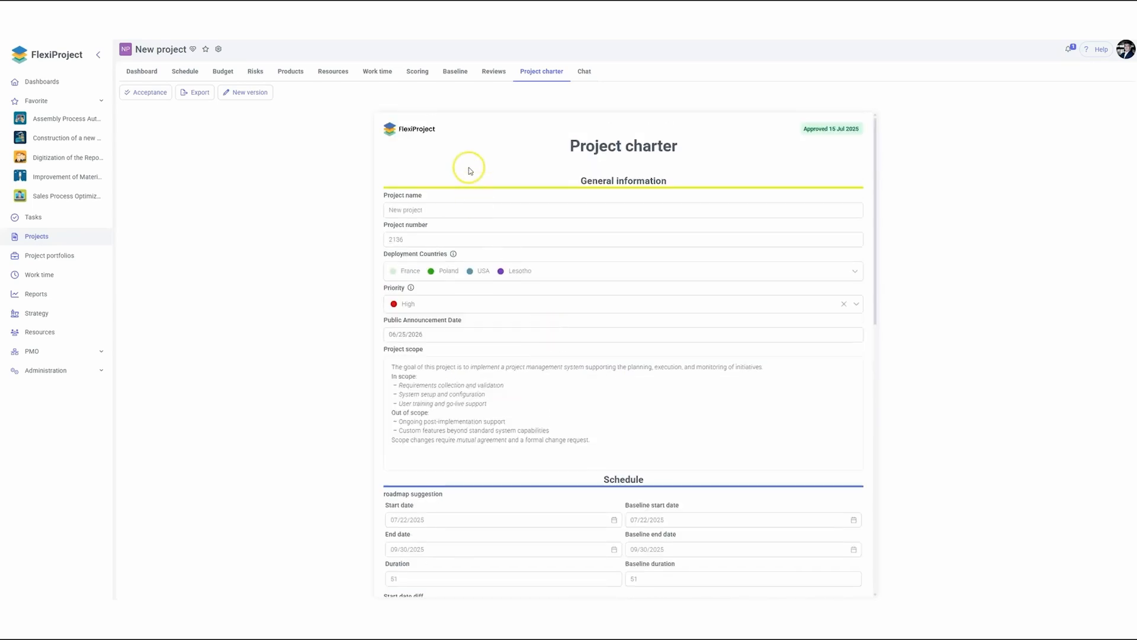
- Review the Project charter baseline's information, schedule, budget and attached charter, and close it without saving
{"action": "left_click", "coordinate": [459, 79]}
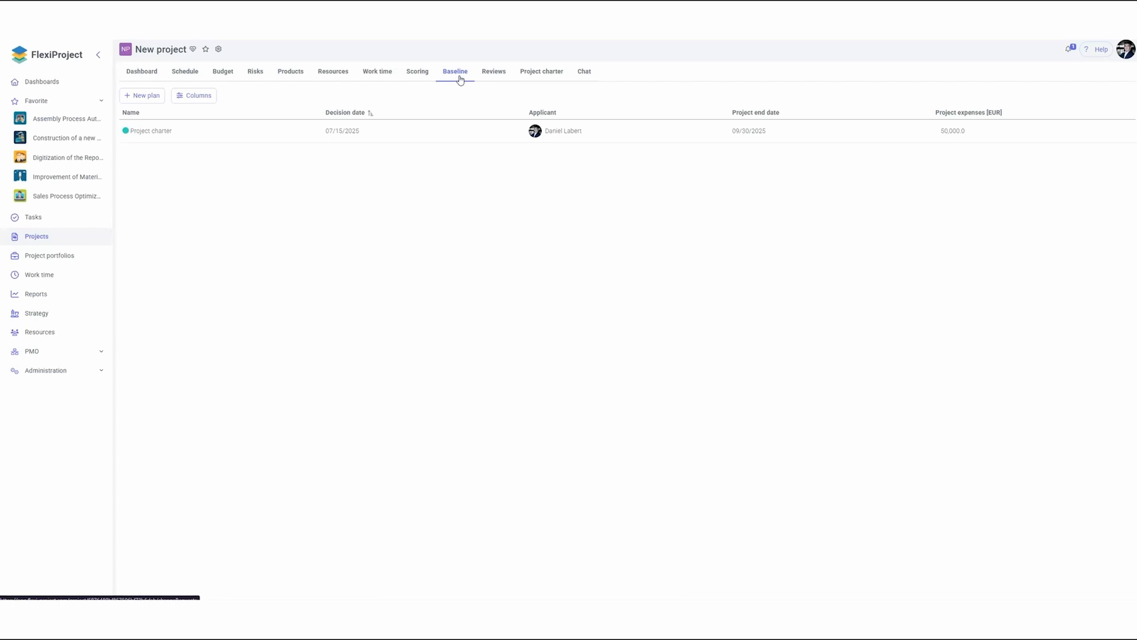
{"action": "left_click", "coordinate": [164, 136]}
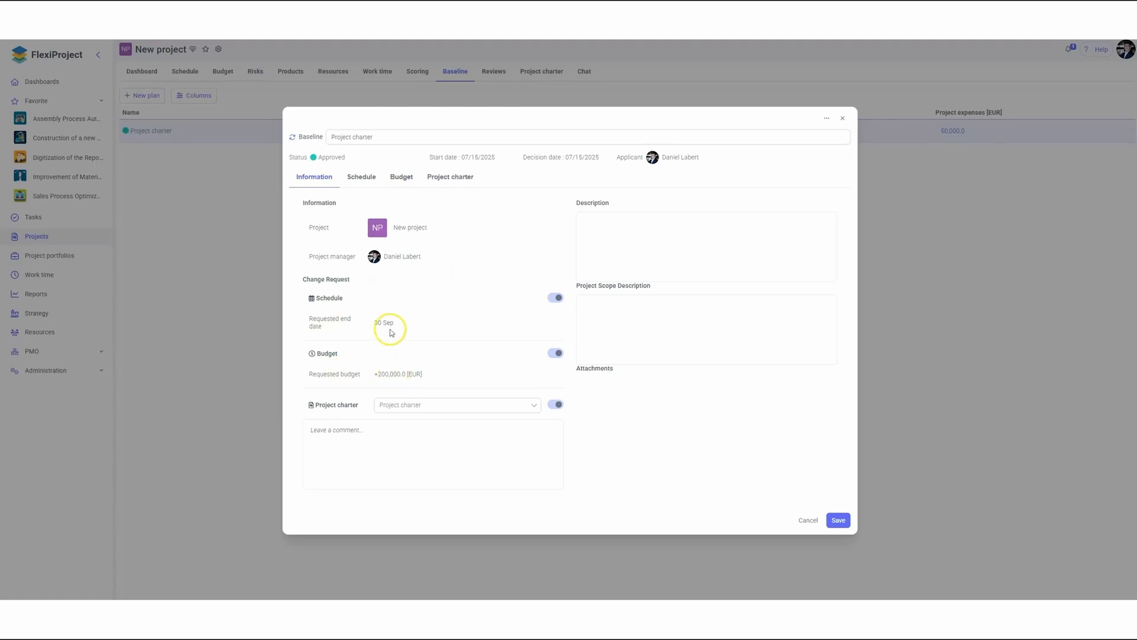
{"action": "left_click", "coordinate": [368, 180]}
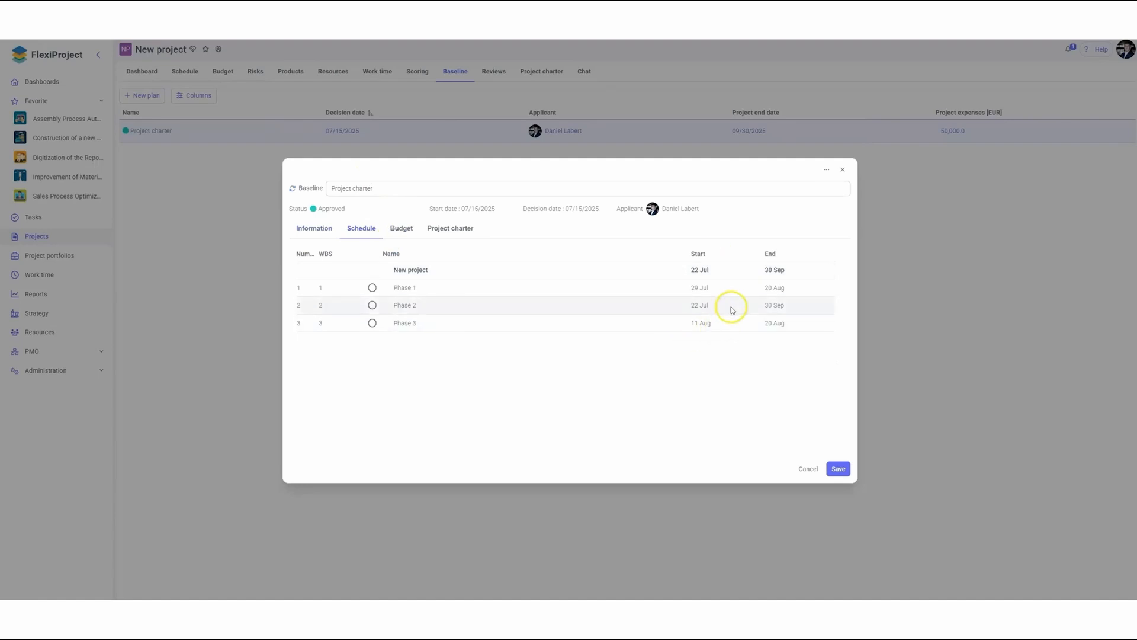
{"action": "left_click", "coordinate": [395, 232]}
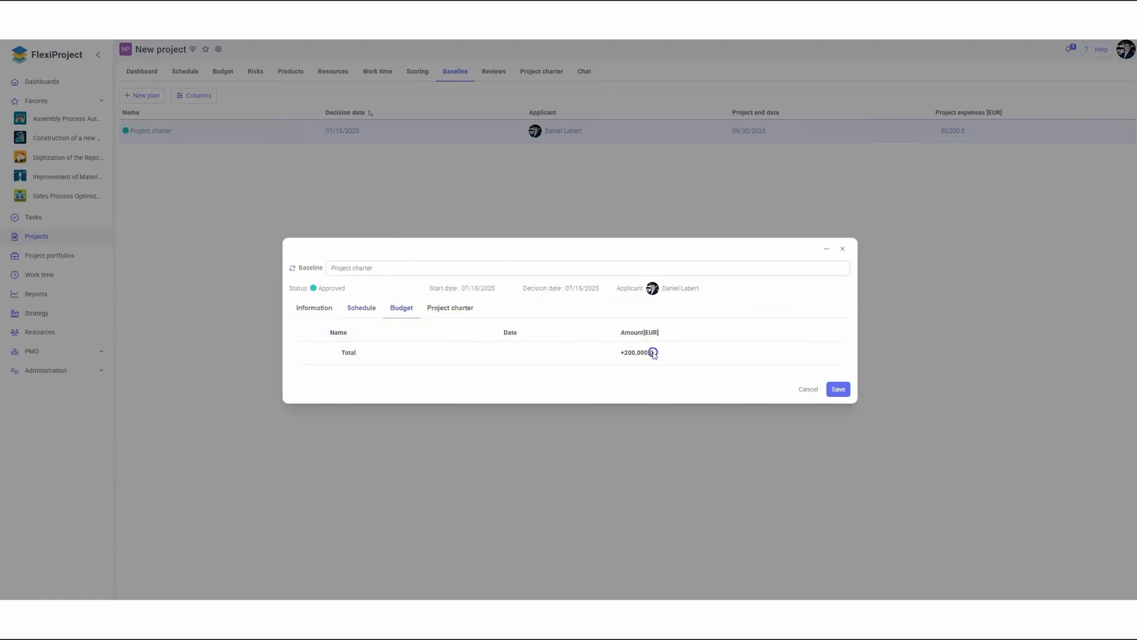
{"action": "left_click_drag", "start_coordinate": [655, 353], "coordinate": [616, 353]}
{"action": "left_click", "coordinate": [465, 307]}
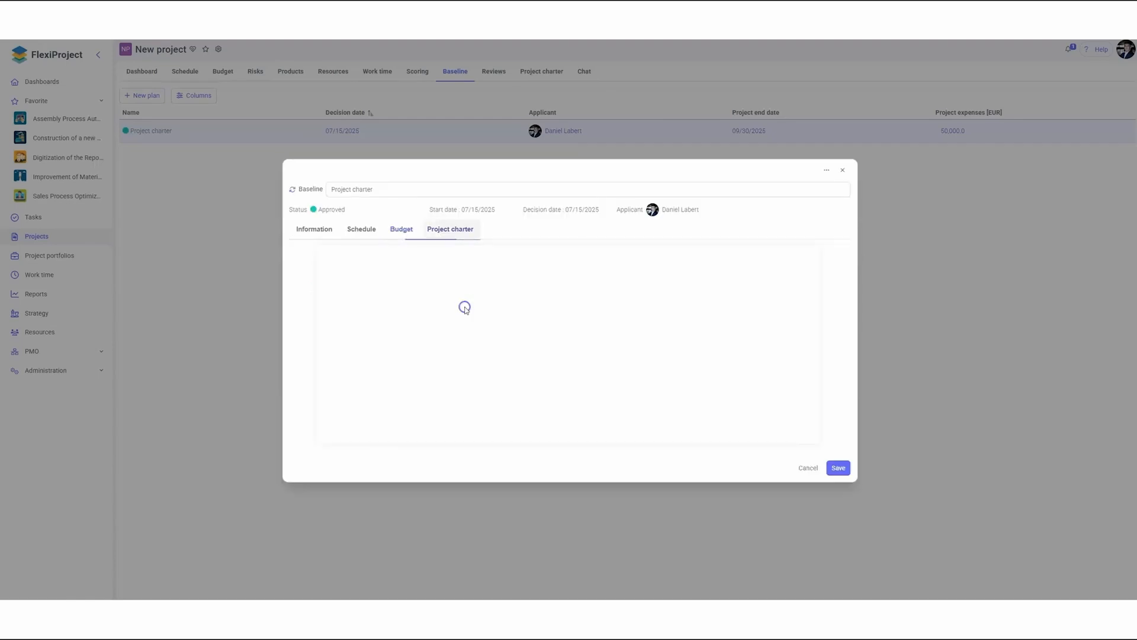
{"action": "scroll", "coordinate": [521, 305], "scroll_direction": "down", "scroll_amount": 10}
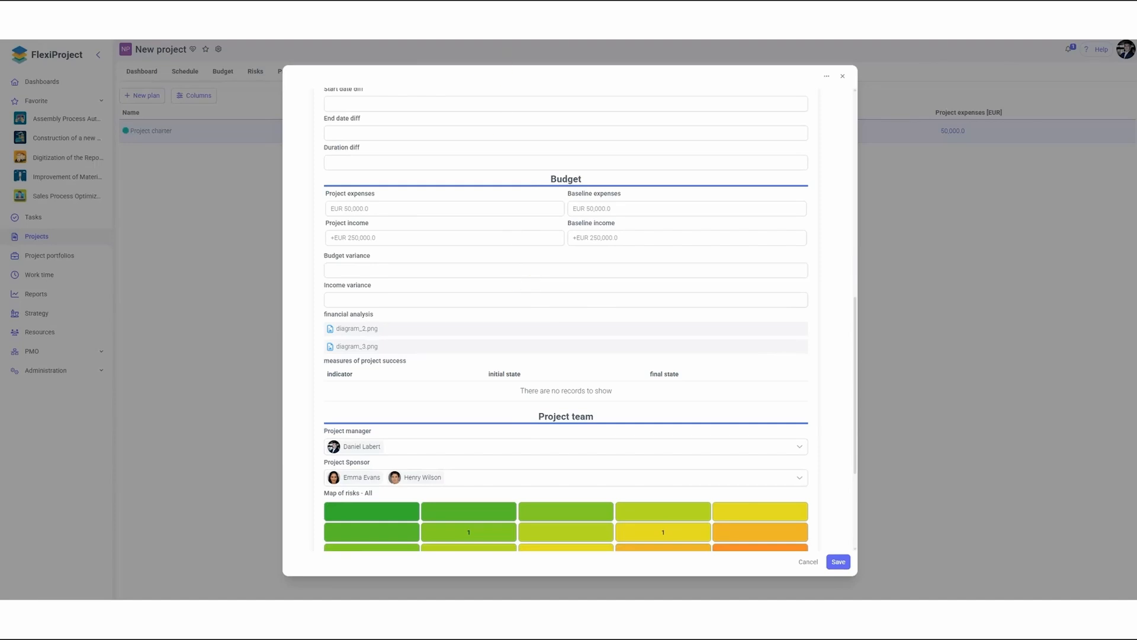
{"action": "left_click", "coordinate": [814, 562]}
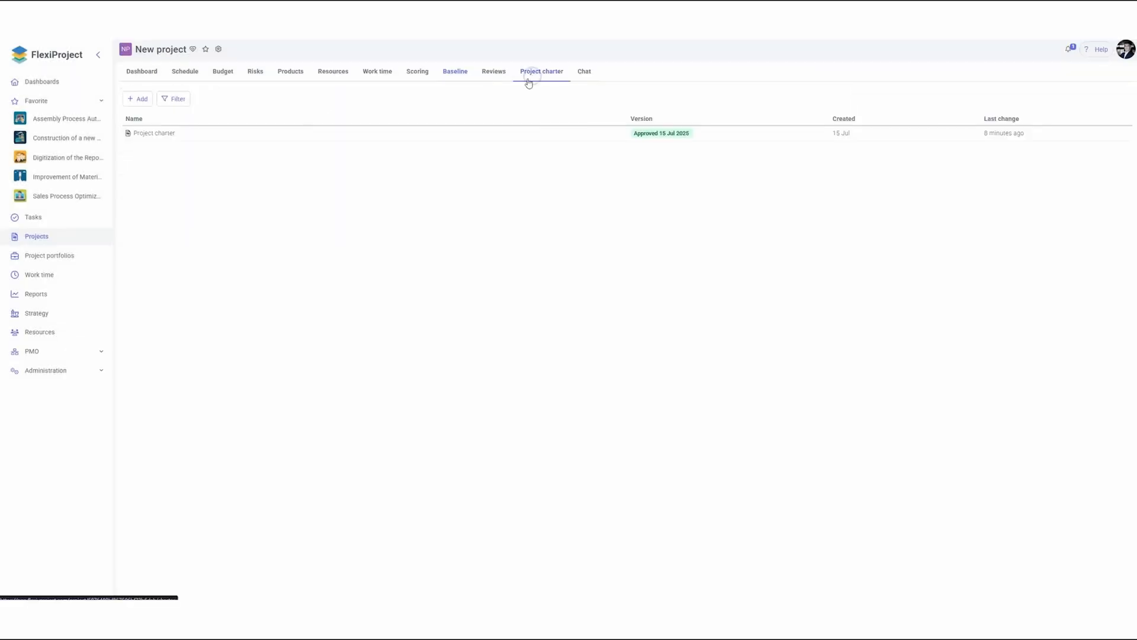
- View the templates offered for a new charter without adding one, and review the approved charter down to its risk list
{"action": "left_click", "coordinate": [140, 99]}
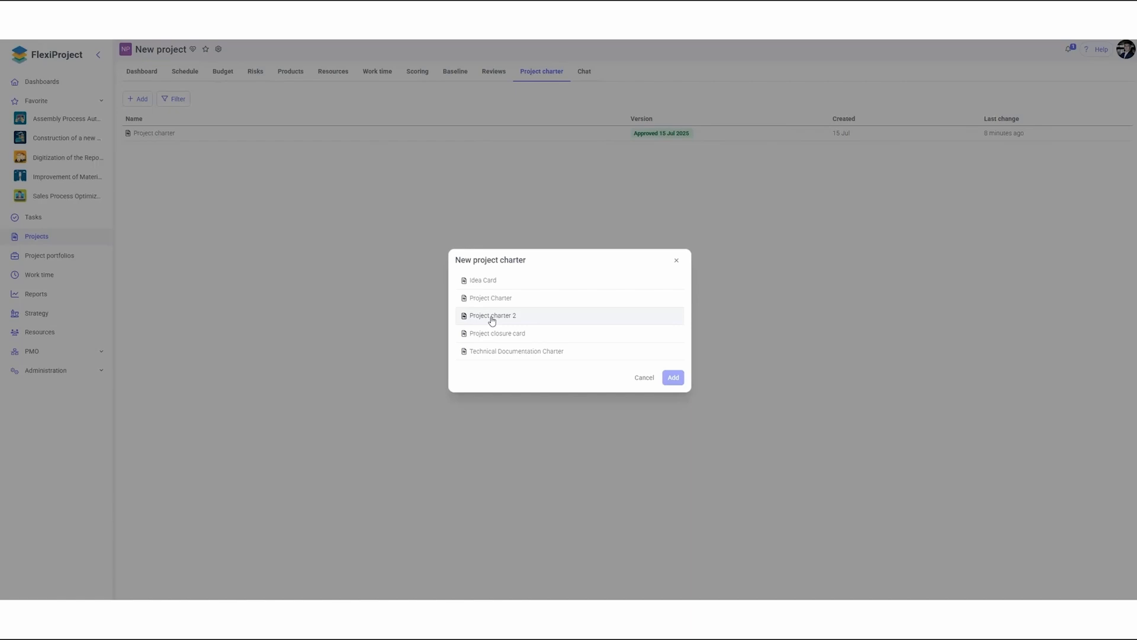
{"action": "left_click", "coordinate": [640, 377]}
{"action": "left_click", "coordinate": [164, 133]}
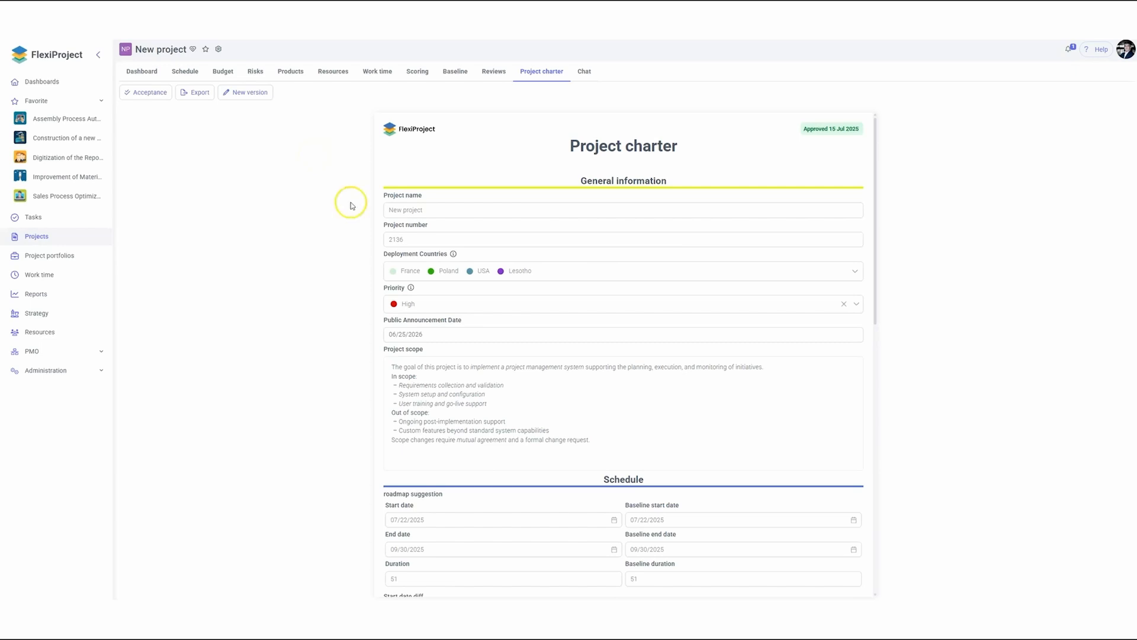
{"action": "scroll", "coordinate": [562, 294], "scroll_direction": "down", "scroll_amount": 8}
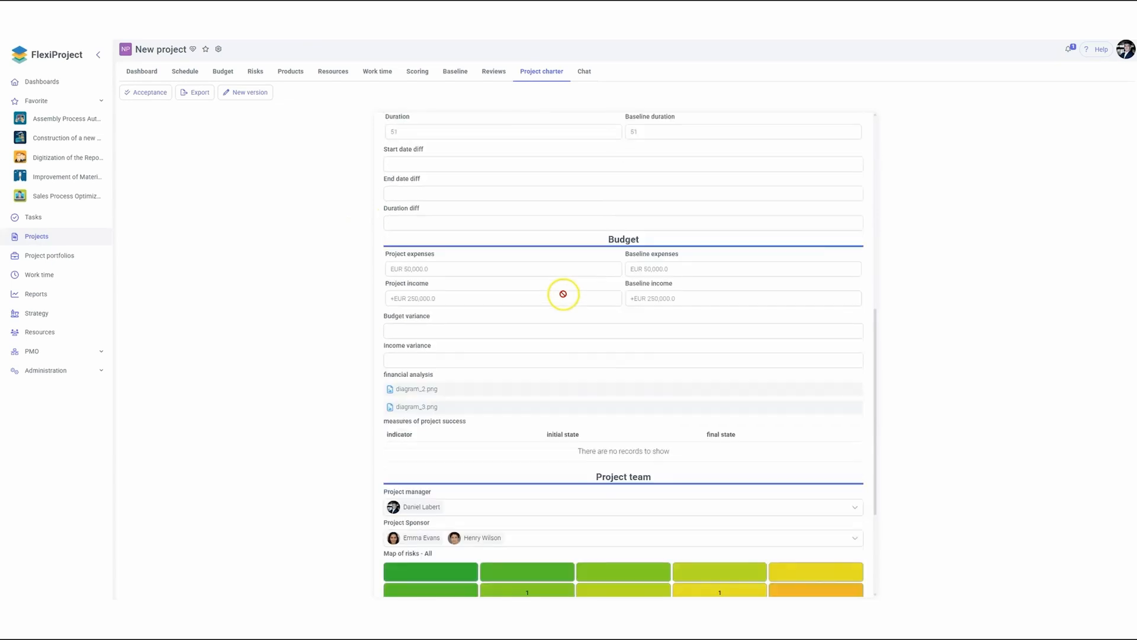
{"action": "scroll", "coordinate": [563, 294], "scroll_direction": "down", "scroll_amount": 3}
{"action": "scroll", "coordinate": [609, 414], "scroll_direction": "down", "scroll_amount": 3}
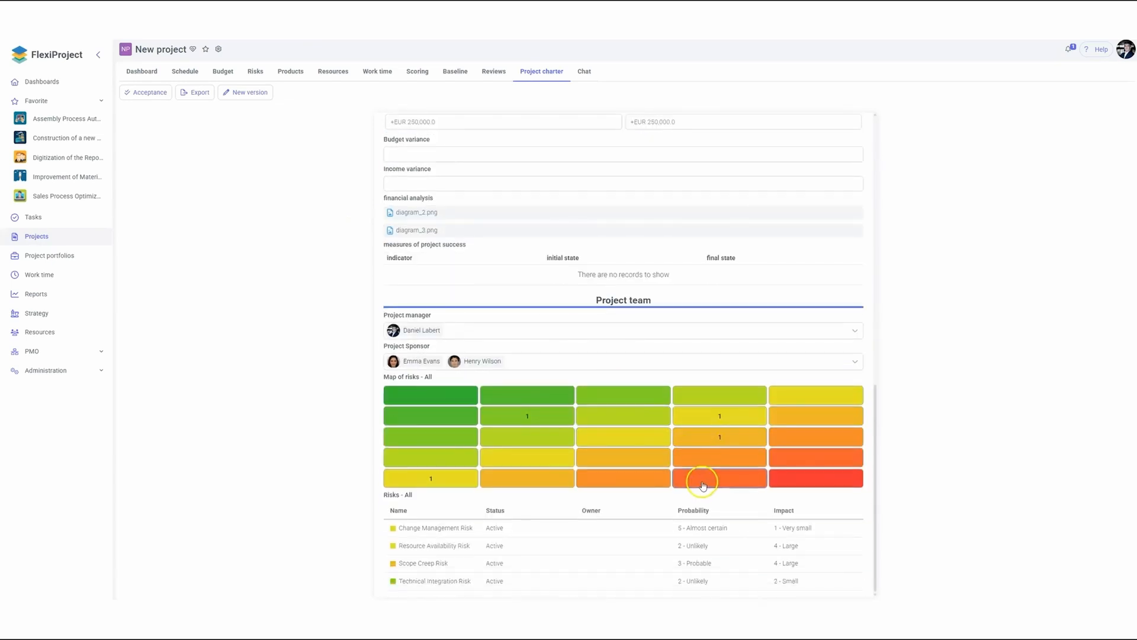
{"action": "scroll", "coordinate": [681, 483], "scroll_direction": "up", "scroll_amount": 10}
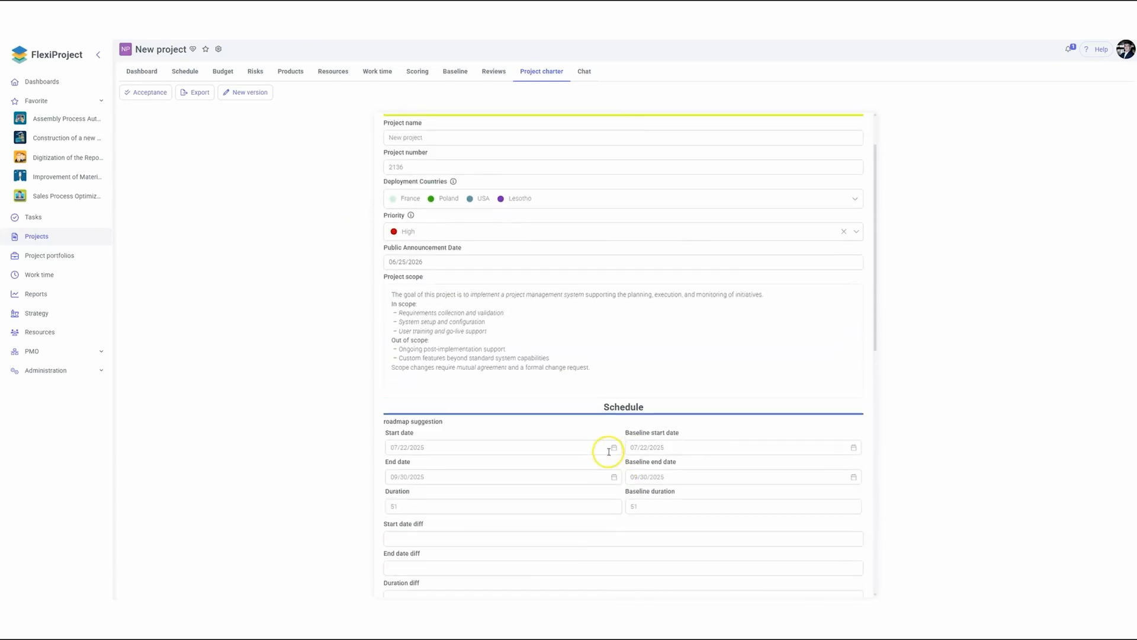
{"action": "scroll", "coordinate": [608, 451], "scroll_direction": "up", "scroll_amount": 3}
- Add a Milestones field filtered to All below Duration diff in the Schedule section of the Project charter 2 template
{"action": "left_click", "coordinate": [32, 352]}
{"action": "left_click", "coordinate": [51, 369]}
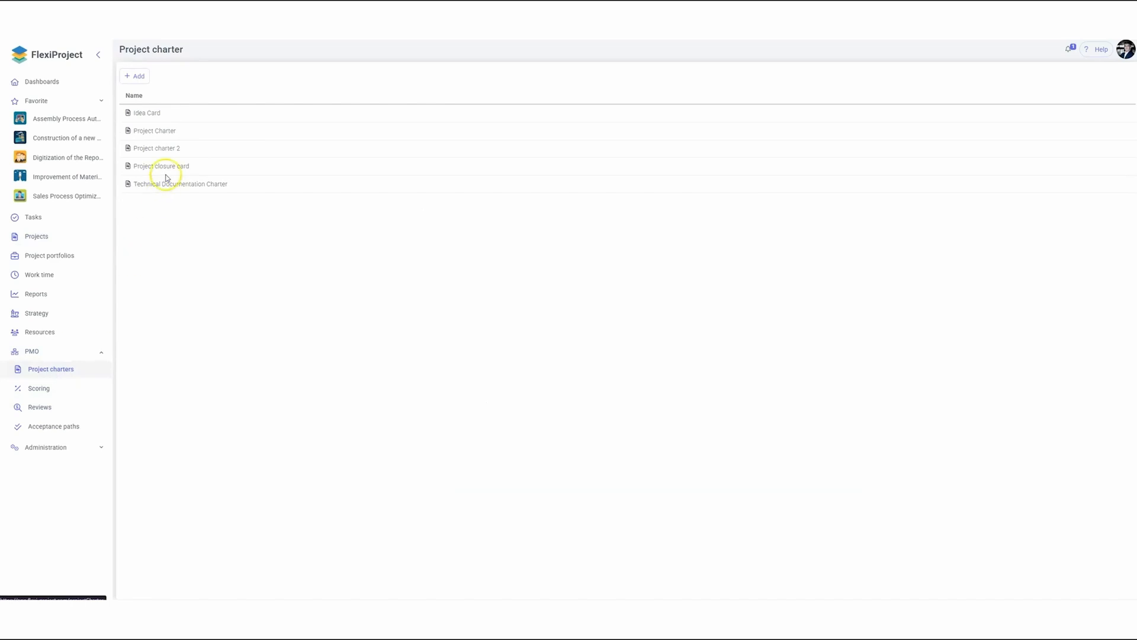
{"action": "left_click", "coordinate": [163, 148]}
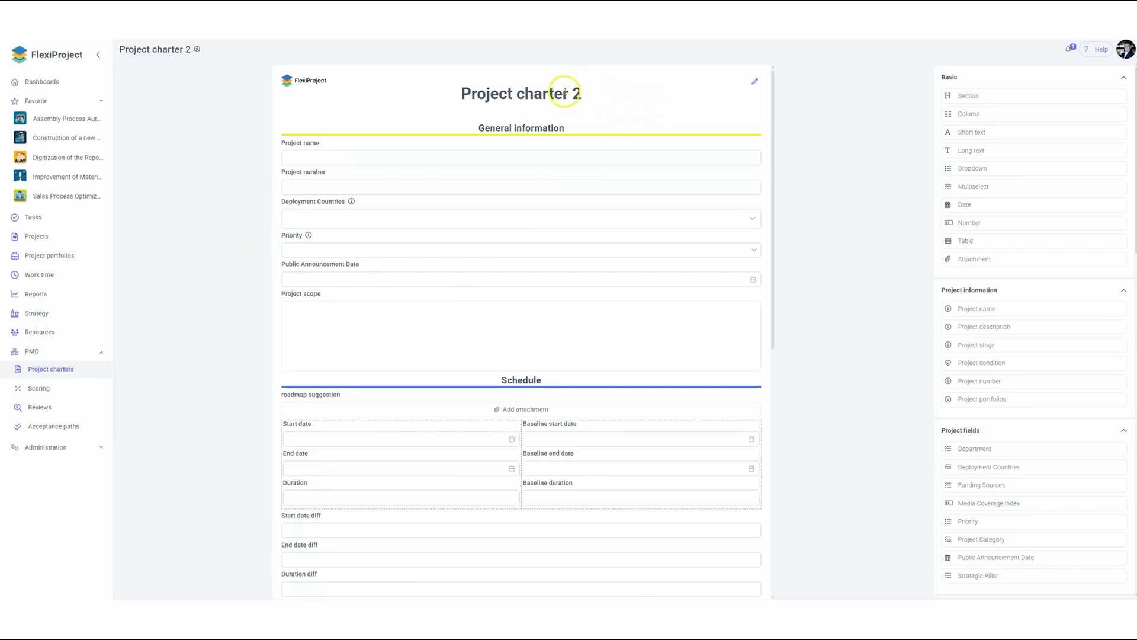
{"action": "scroll", "coordinate": [287, 325], "scroll_direction": "down", "scroll_amount": 2}
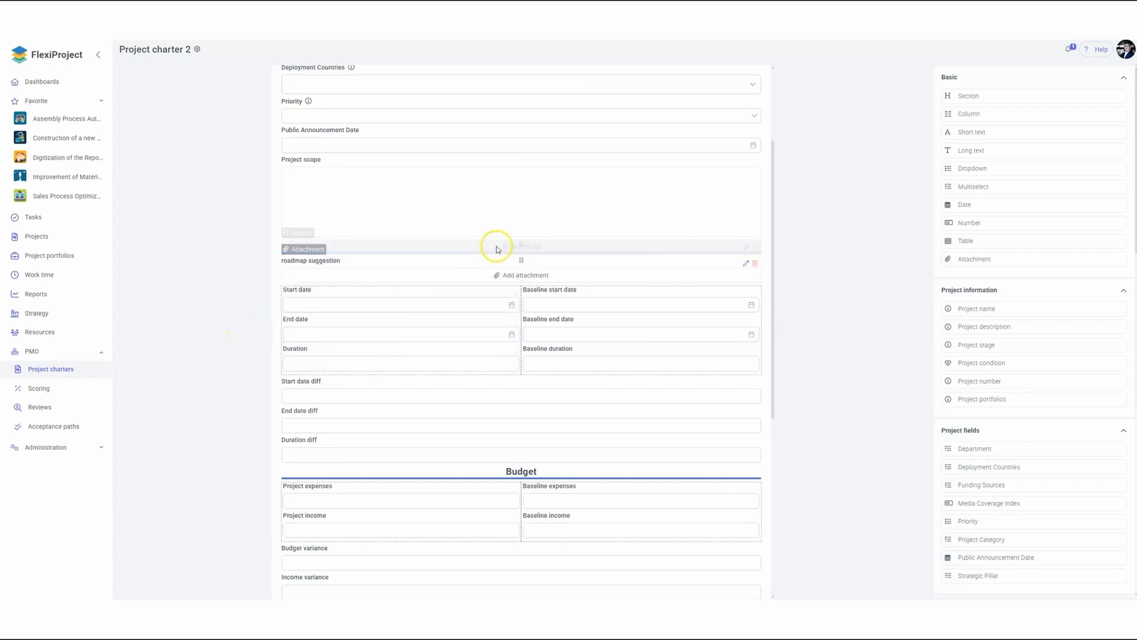
{"action": "scroll", "coordinate": [971, 409], "scroll_direction": "down", "scroll_amount": 8}
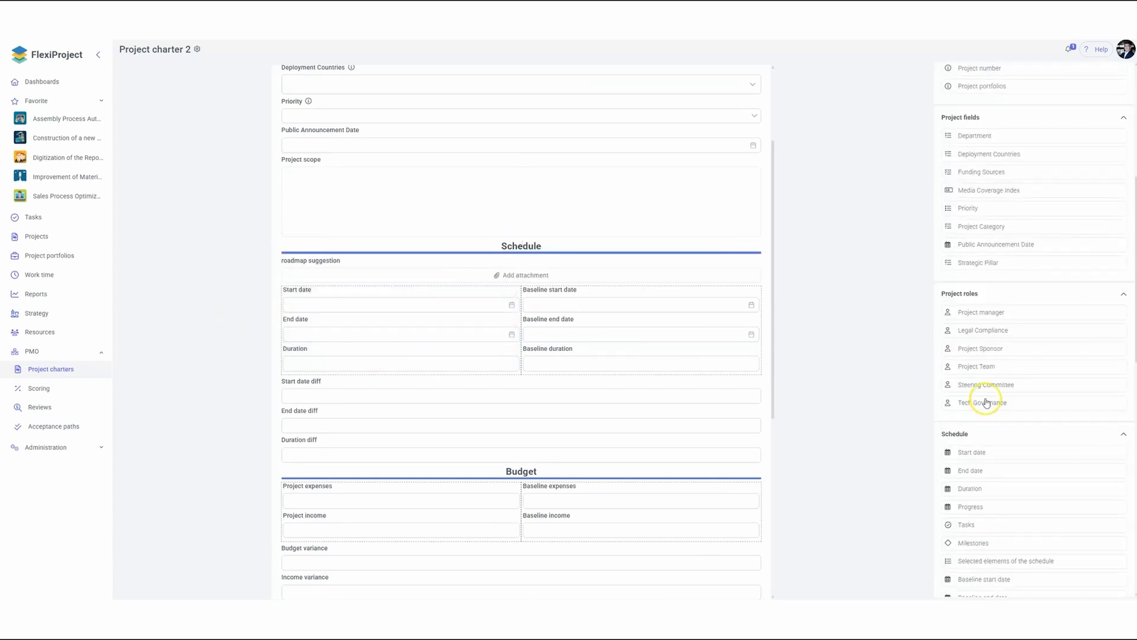
{"action": "scroll", "coordinate": [984, 391], "scroll_direction": "down", "scroll_amount": 1}
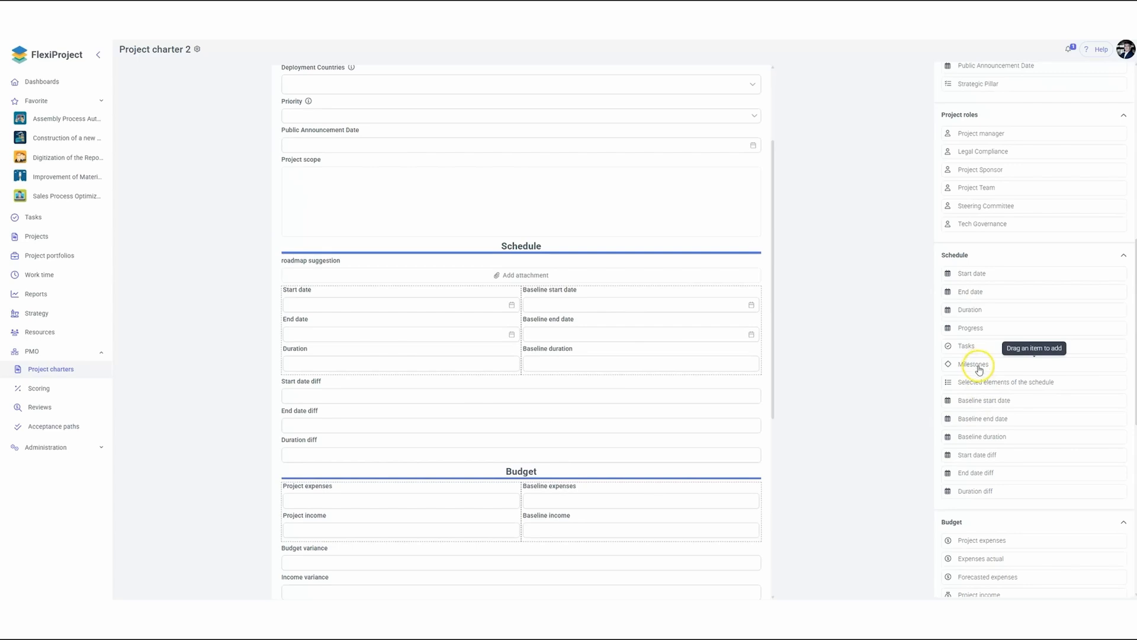
{"action": "left_click_drag", "start_coordinate": [983, 370], "coordinate": [524, 468]}
{"action": "left_click", "coordinate": [650, 335]}
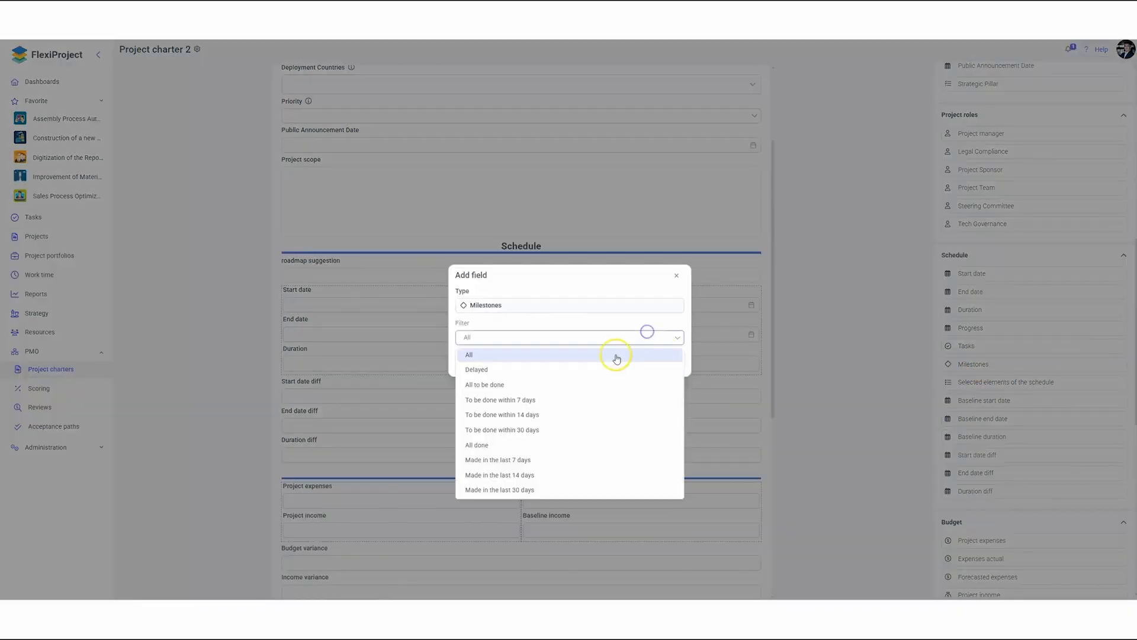
{"action": "left_click", "coordinate": [504, 354]}
{"action": "left_click", "coordinate": [672, 363]}
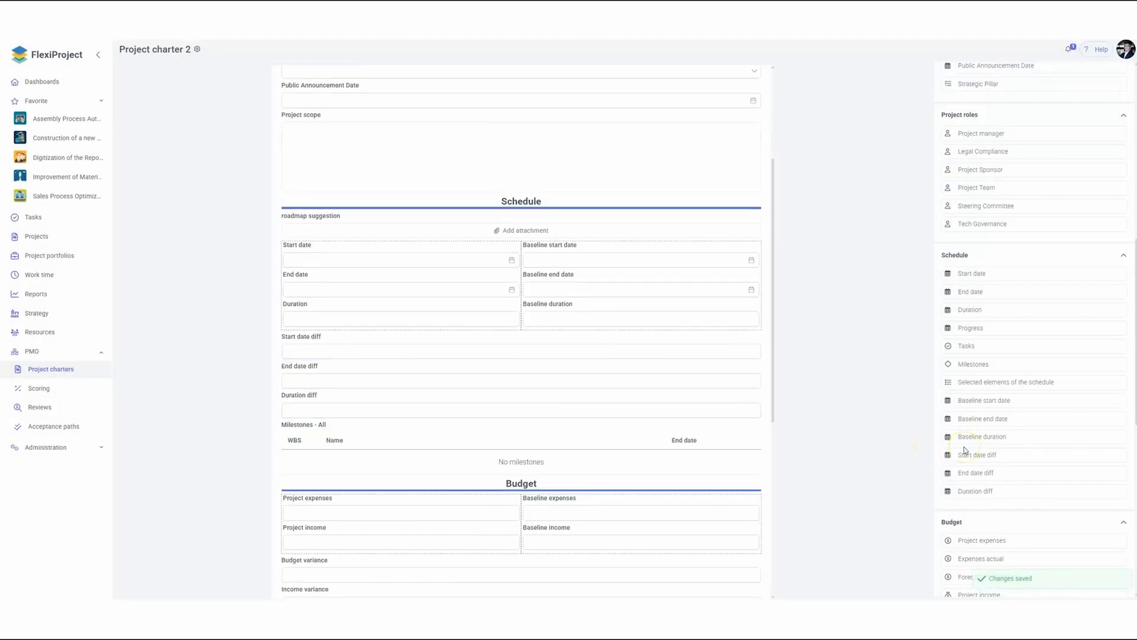
- Review the schedule of New project alongside its approved Project charter baseline
{"action": "left_click", "coordinate": [40, 237]}
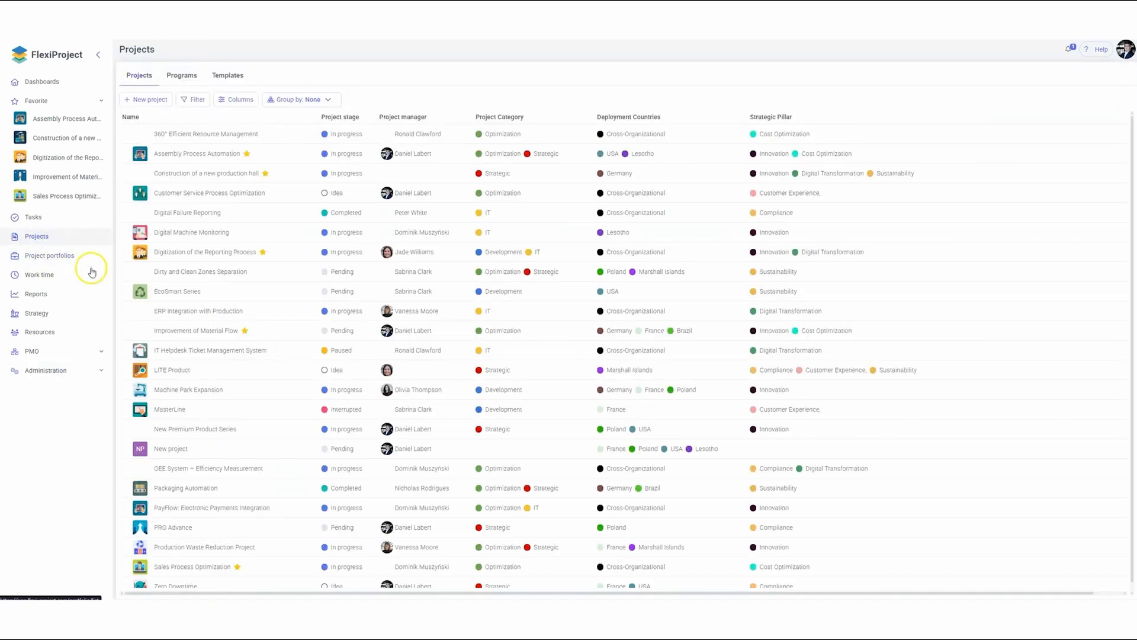
{"action": "left_click", "coordinate": [188, 390]}
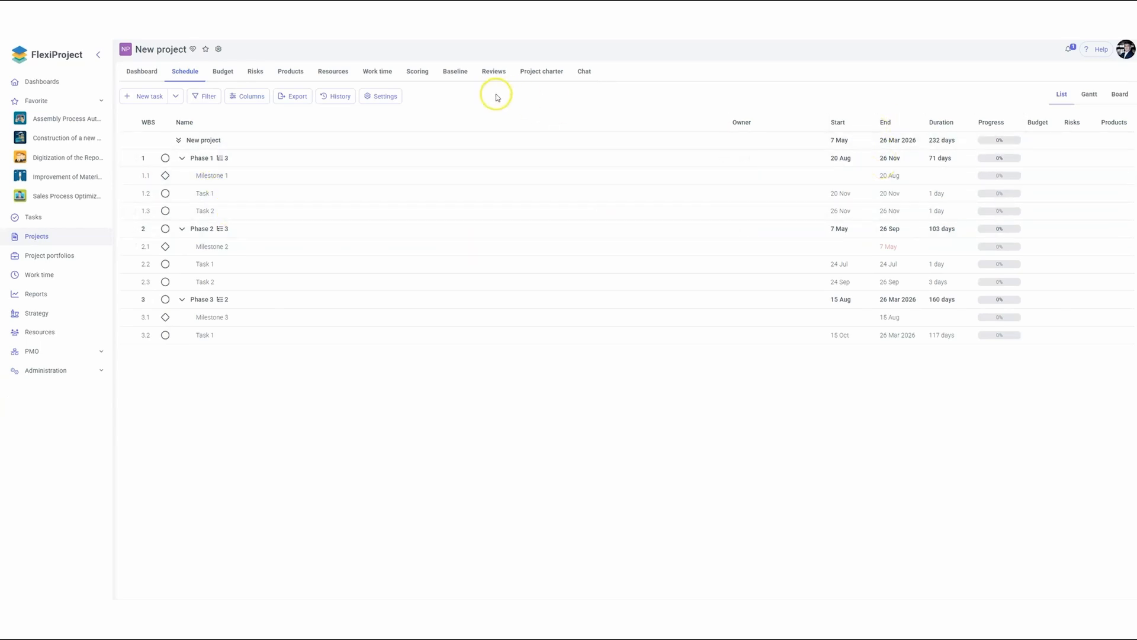
{"action": "left_click", "coordinate": [460, 72]}
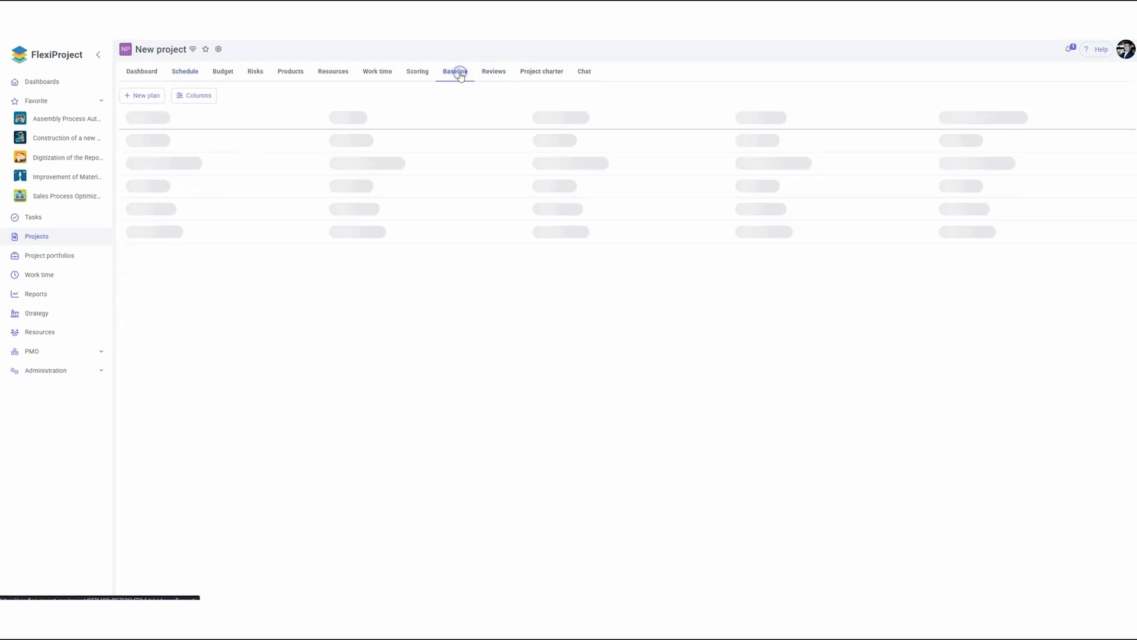
{"action": "left_click", "coordinate": [151, 132]}
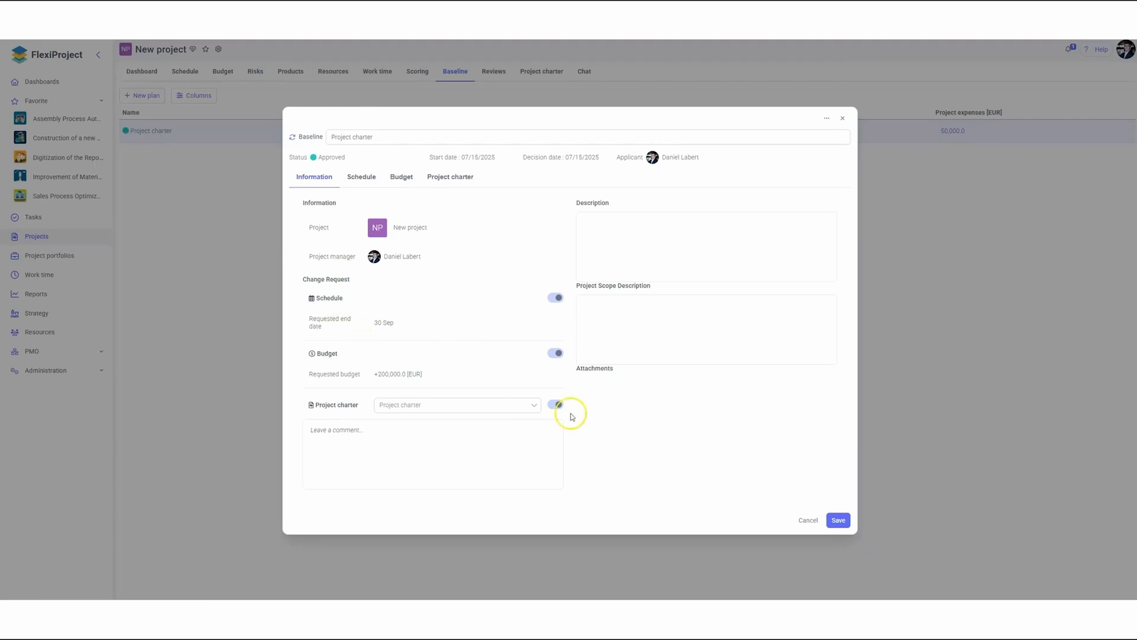
{"action": "left_click", "coordinate": [807, 520]}
{"action": "left_click", "coordinate": [186, 72]}
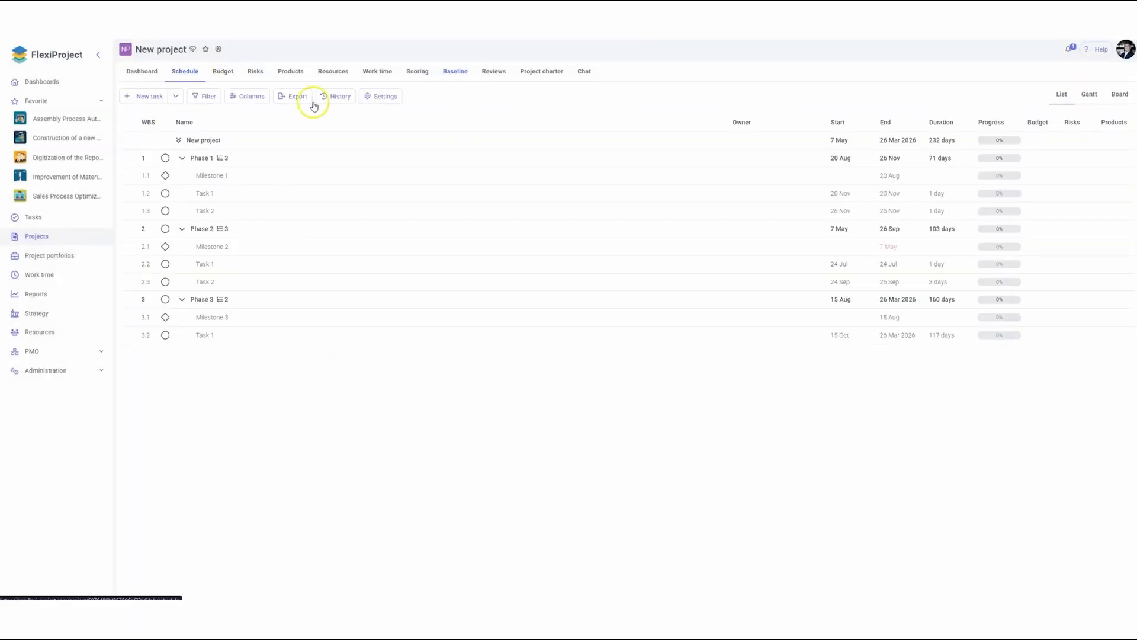
- Create a new version of New project's approved Project charter, named Project charter - after changes
{"action": "left_click", "coordinate": [541, 71]}
{"action": "left_click", "coordinate": [158, 133]}
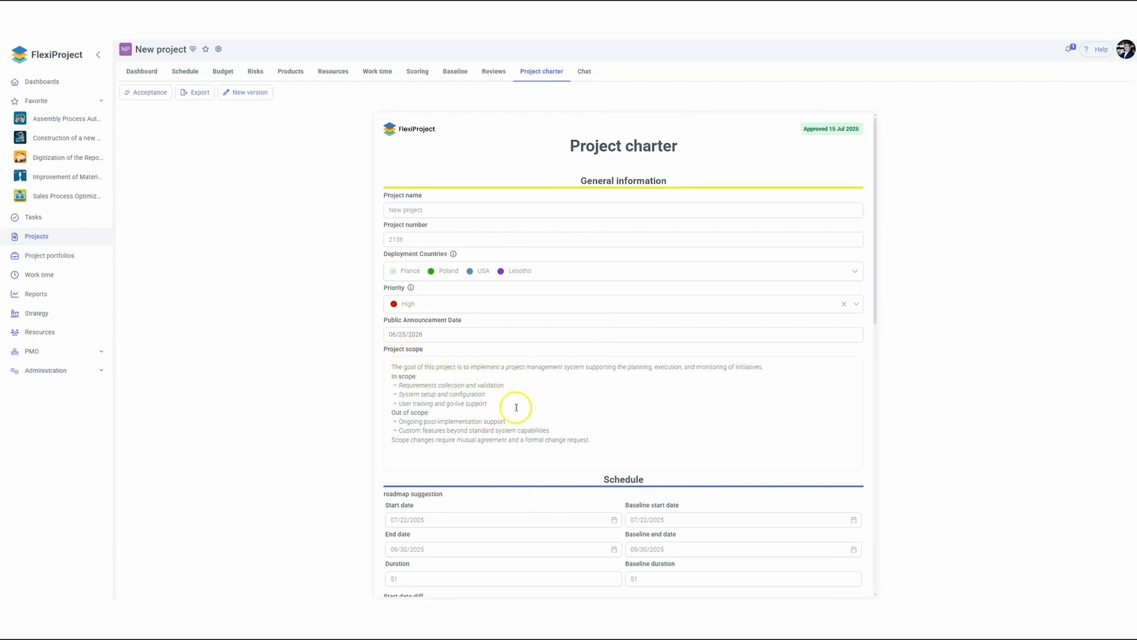
{"action": "scroll", "coordinate": [520, 405], "scroll_direction": "down", "scroll_amount": 2}
{"action": "scroll", "coordinate": [519, 405], "scroll_direction": "up", "scroll_amount": 2}
{"action": "scroll", "coordinate": [520, 405], "scroll_direction": "down", "scroll_amount": 5}
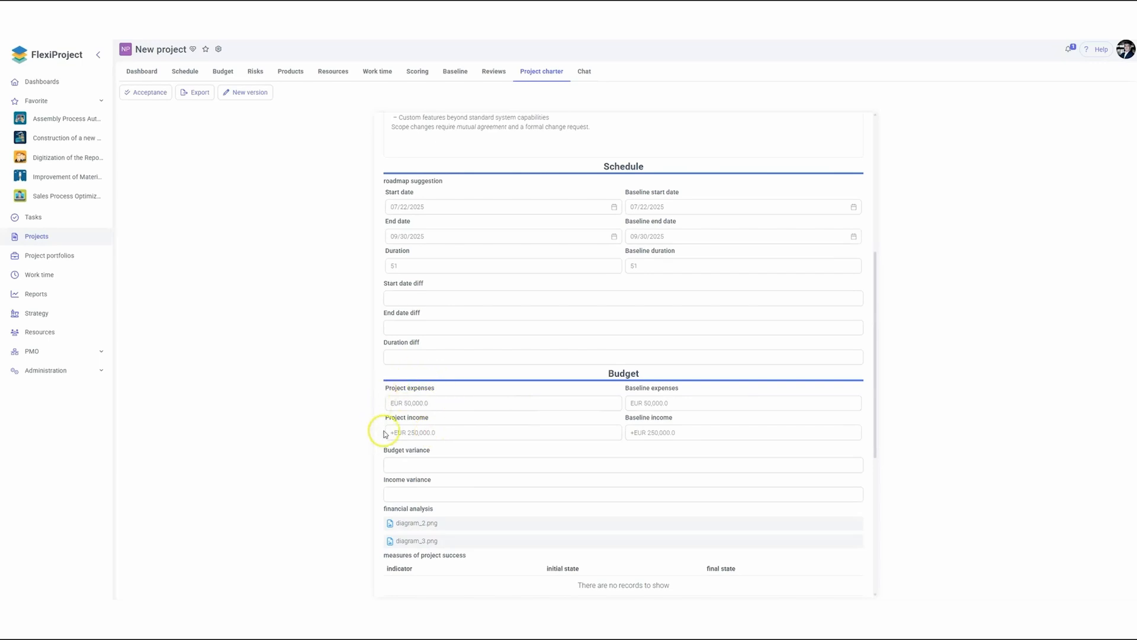
{"action": "left_click", "coordinate": [247, 100]}
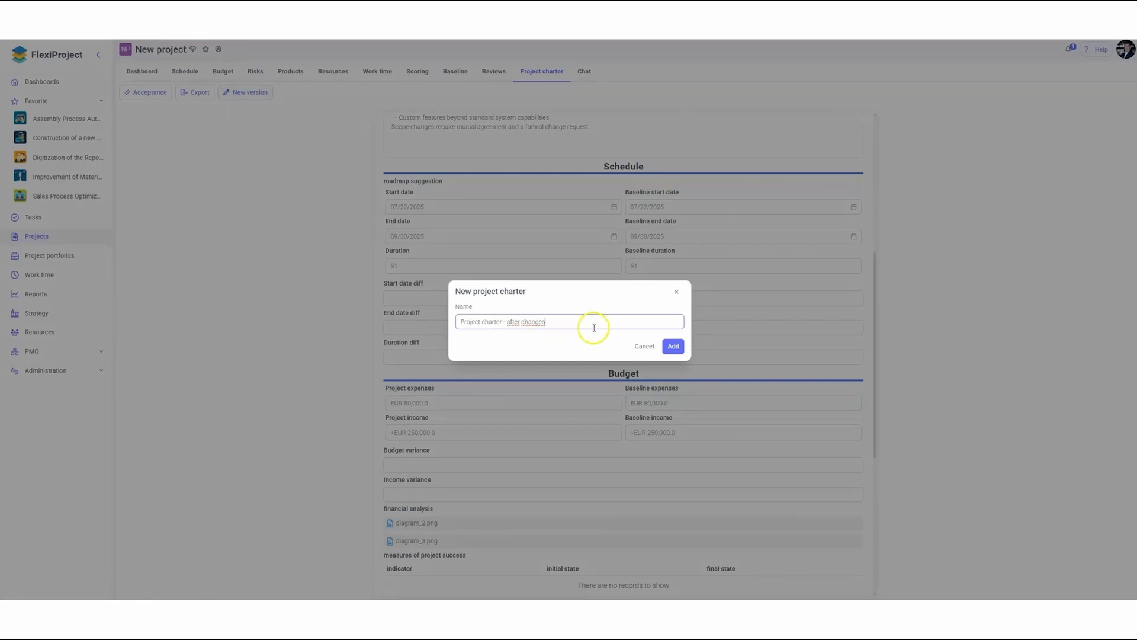
{"action": "left_click", "coordinate": [673, 346]}
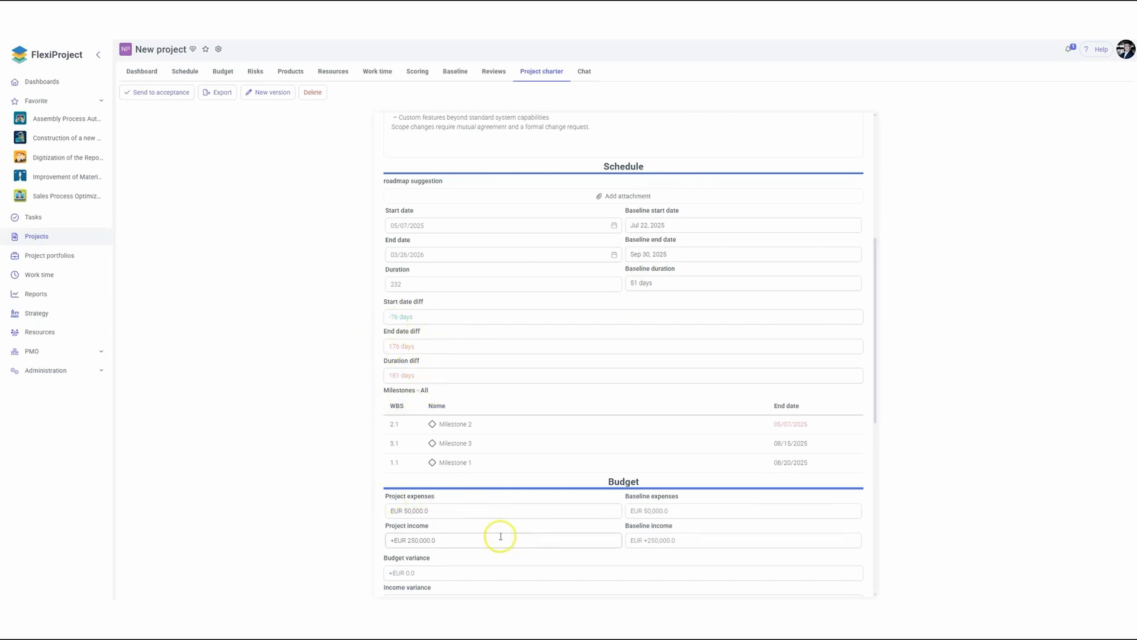
- Submit Project charter - after changes for acceptance with Schedule included, Budget excluded and no acceptance path, and approve the baseline
{"action": "scroll", "coordinate": [441, 438], "scroll_direction": "up", "scroll_amount": 5}
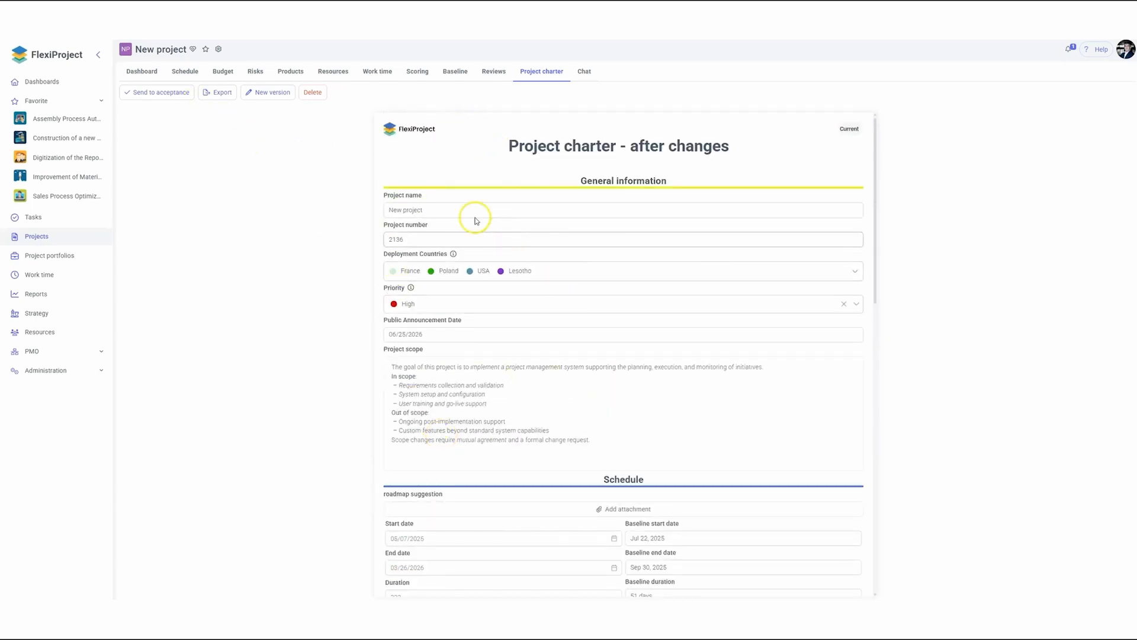
{"action": "left_click", "coordinate": [154, 98]}
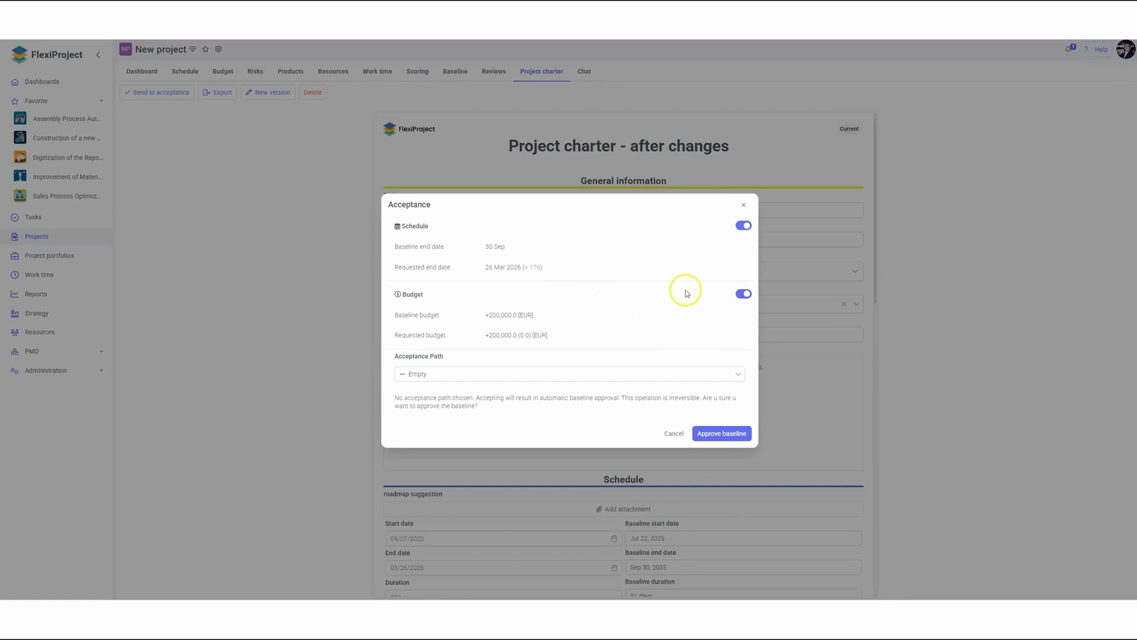
{"action": "left_click", "coordinate": [742, 295]}
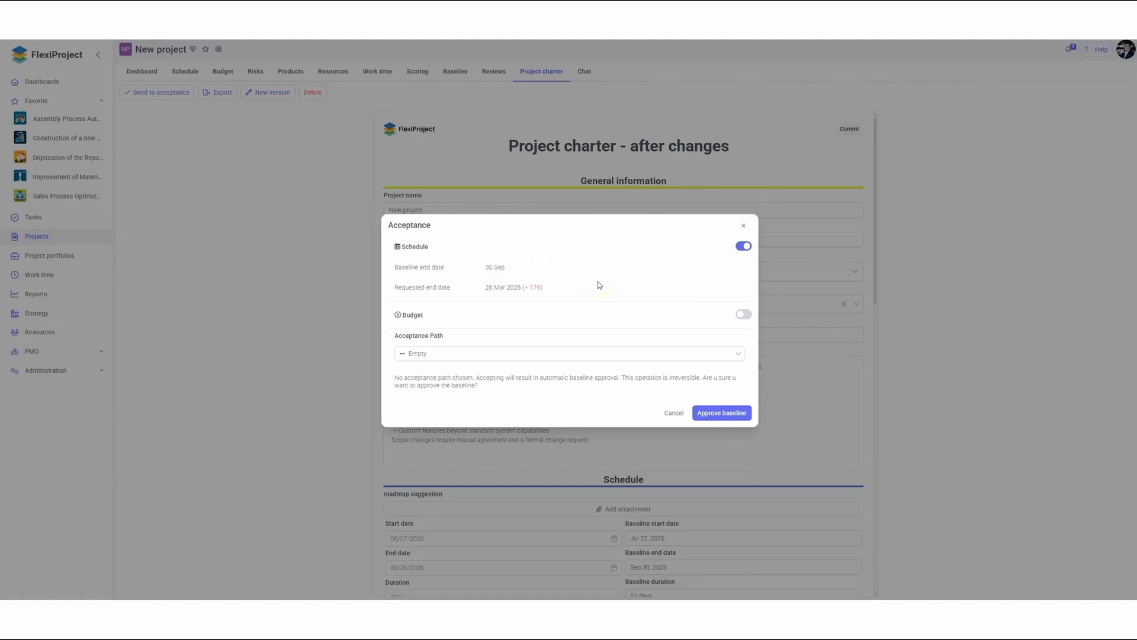
{"action": "left_click", "coordinate": [722, 413]}
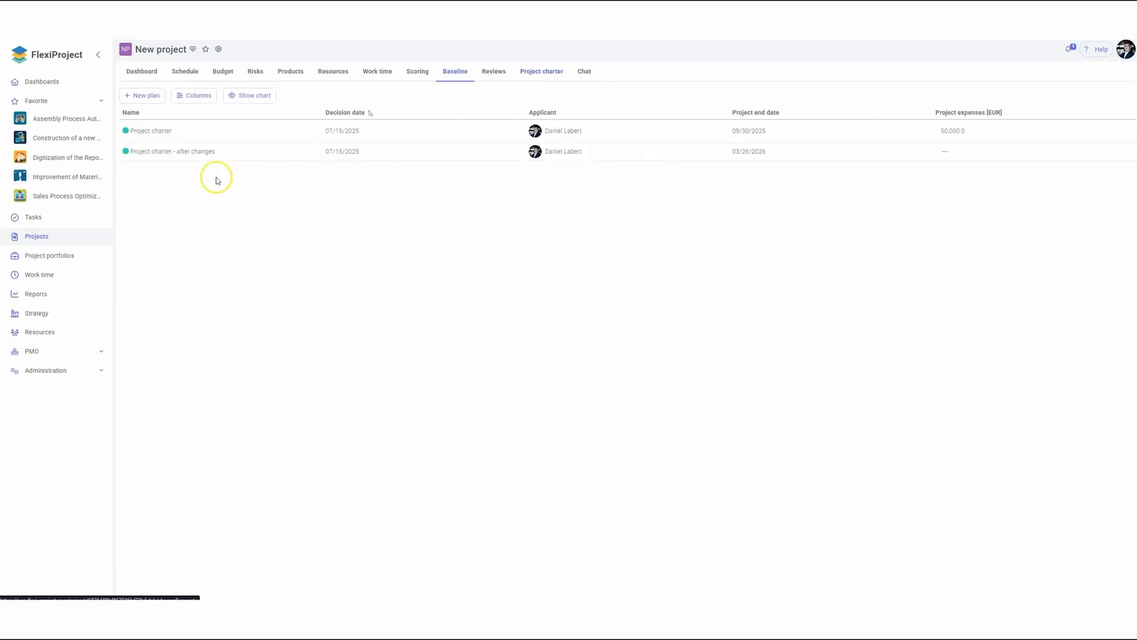
- Review the information and attached charter of the Project charter - after changes baseline, and close it without saving
{"action": "left_click", "coordinate": [204, 154]}
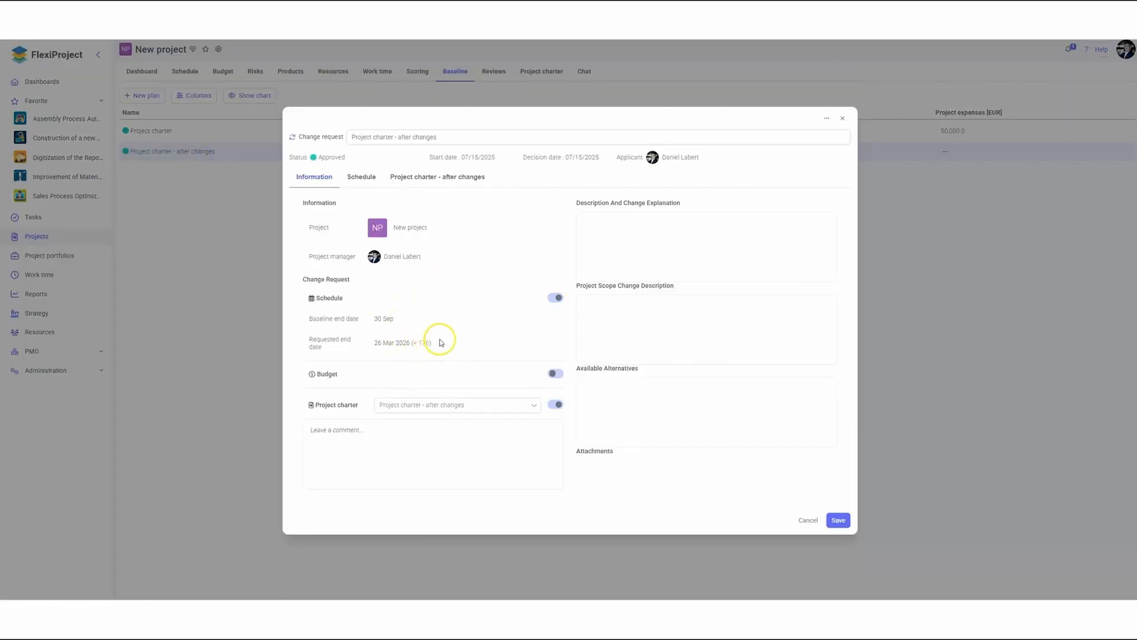
{"action": "left_click", "coordinate": [424, 177]}
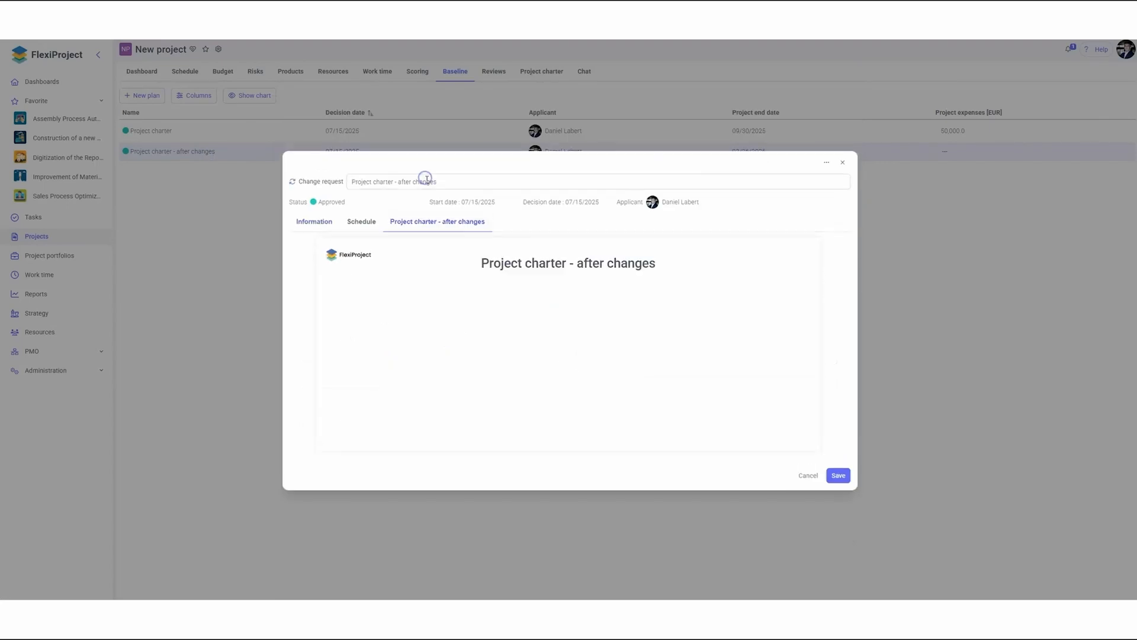
{"action": "scroll", "coordinate": [500, 363], "scroll_direction": "down", "scroll_amount": 5}
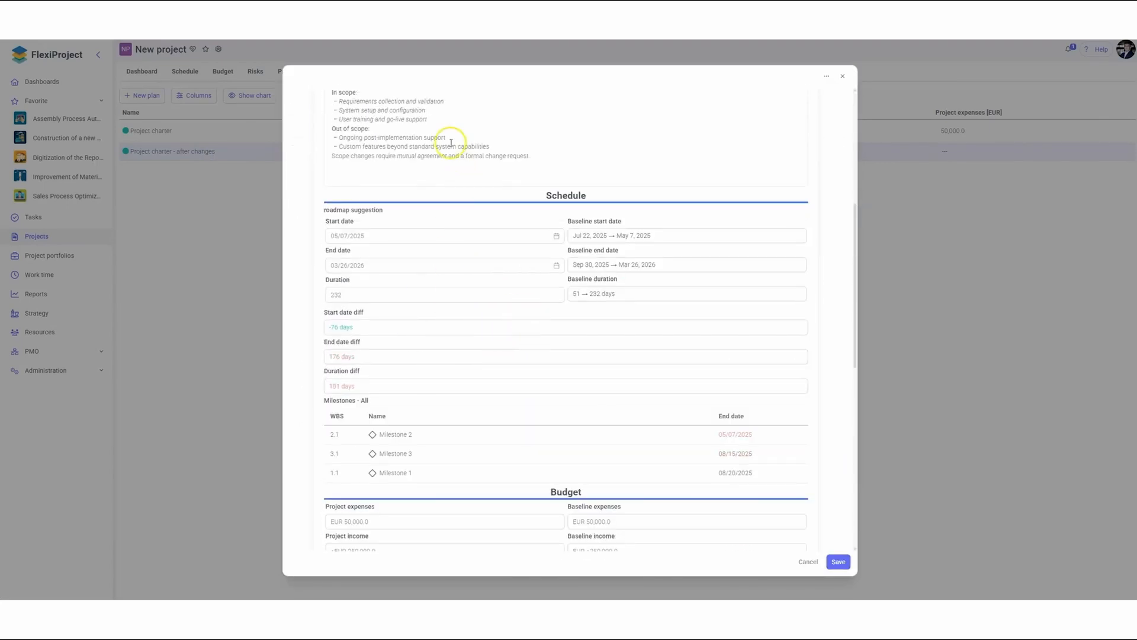
{"action": "left_click", "coordinate": [811, 561]}
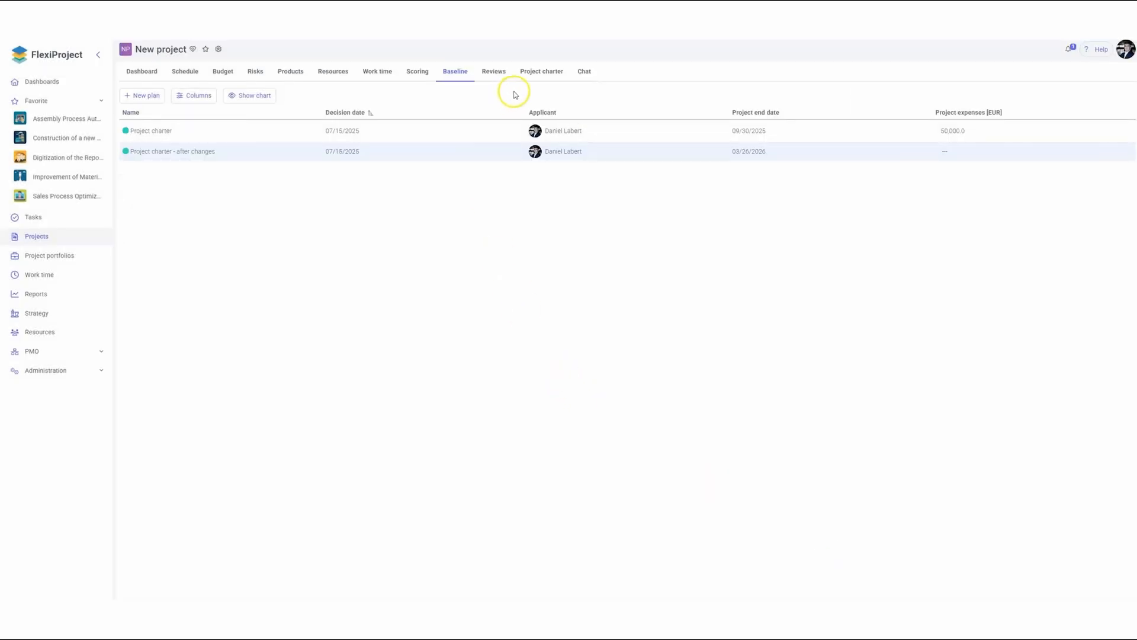
- View New project's charter list and the templates offered for another charter, without adding one
{"action": "left_click", "coordinate": [538, 72]}
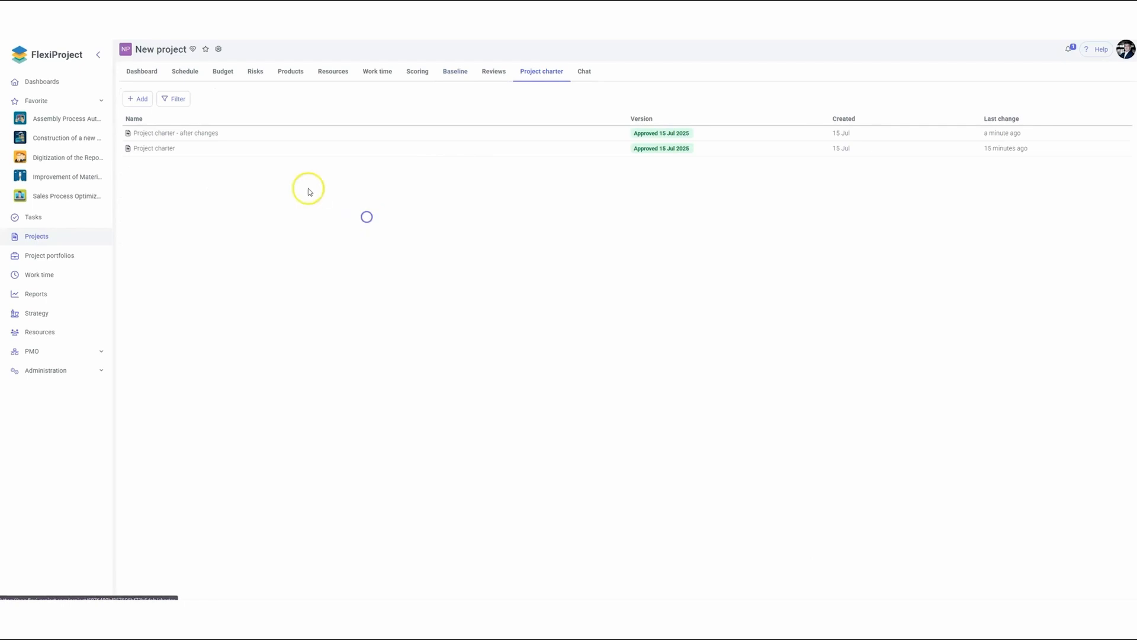
{"action": "left_click", "coordinate": [139, 99]}
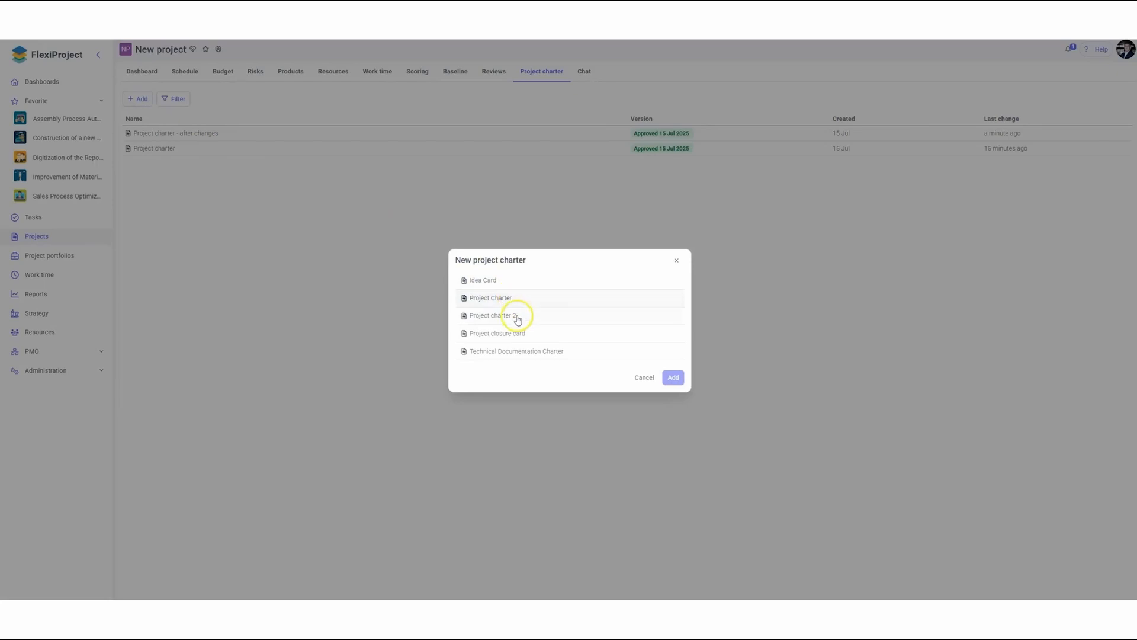
{"action": "left_click", "coordinate": [643, 380]}
- Examine the layout of the Project closure card template among the PMO project charters
{"action": "left_click", "coordinate": [56, 351]}
{"action": "left_click", "coordinate": [76, 376]}
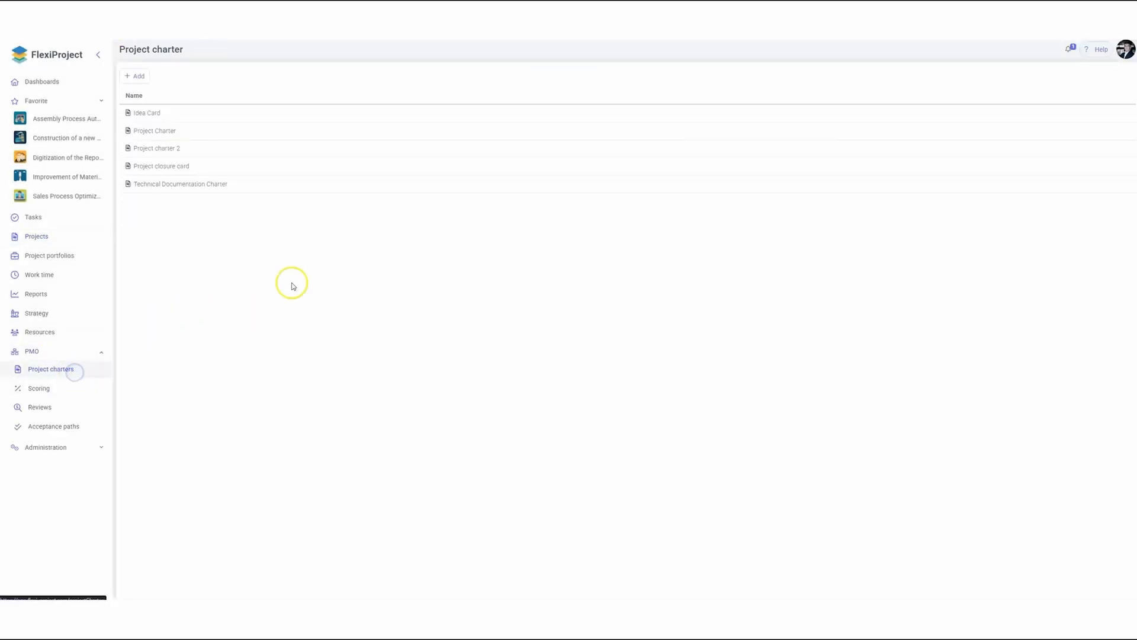
{"action": "left_click", "coordinate": [158, 167]}
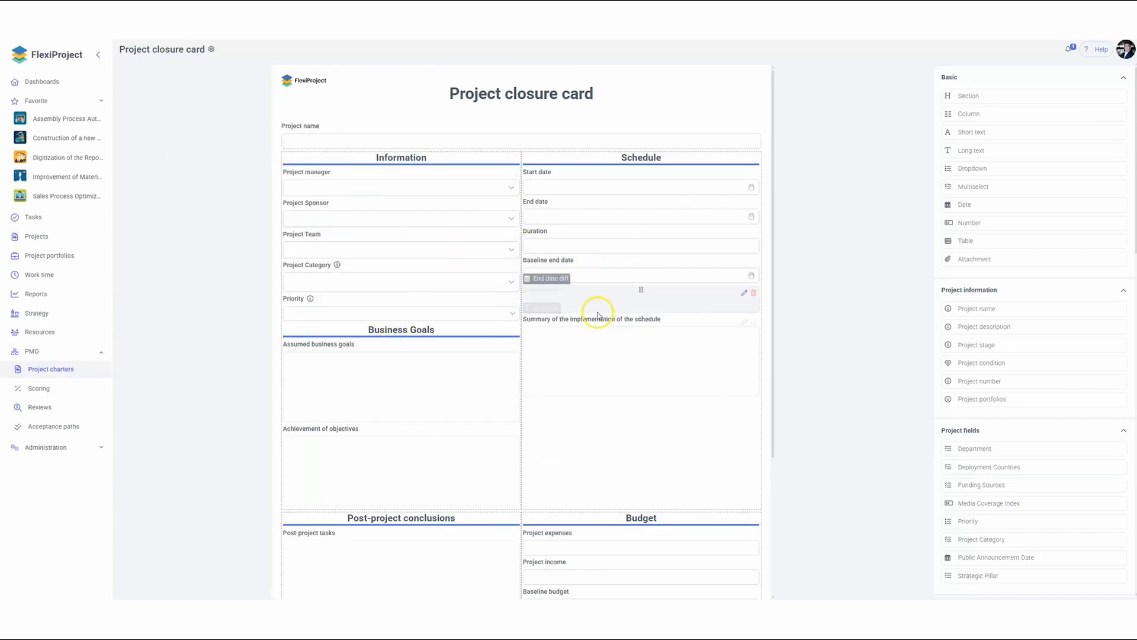
- Export the original approved Project charter of New project
{"action": "left_click", "coordinate": [59, 236]}
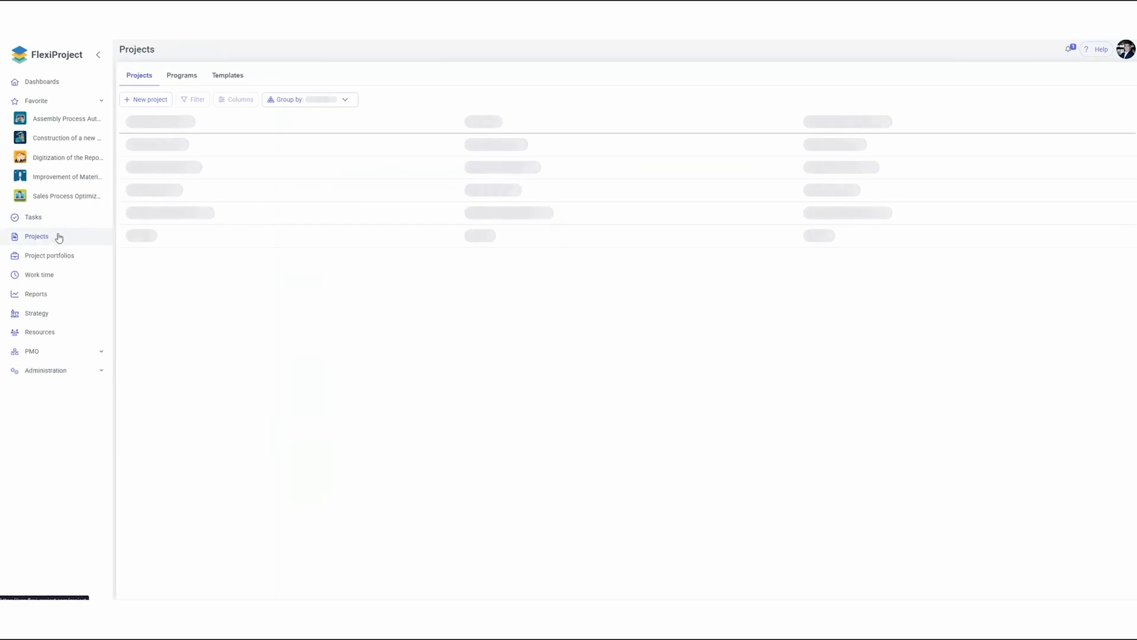
{"action": "left_click", "coordinate": [179, 446]}
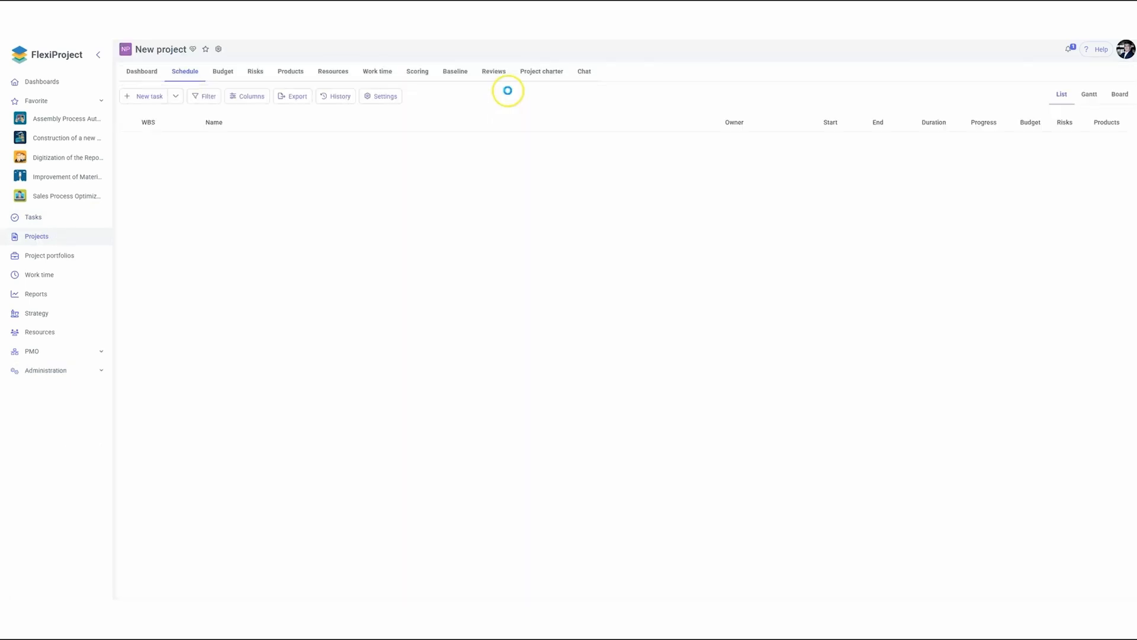
{"action": "left_click", "coordinate": [539, 71]}
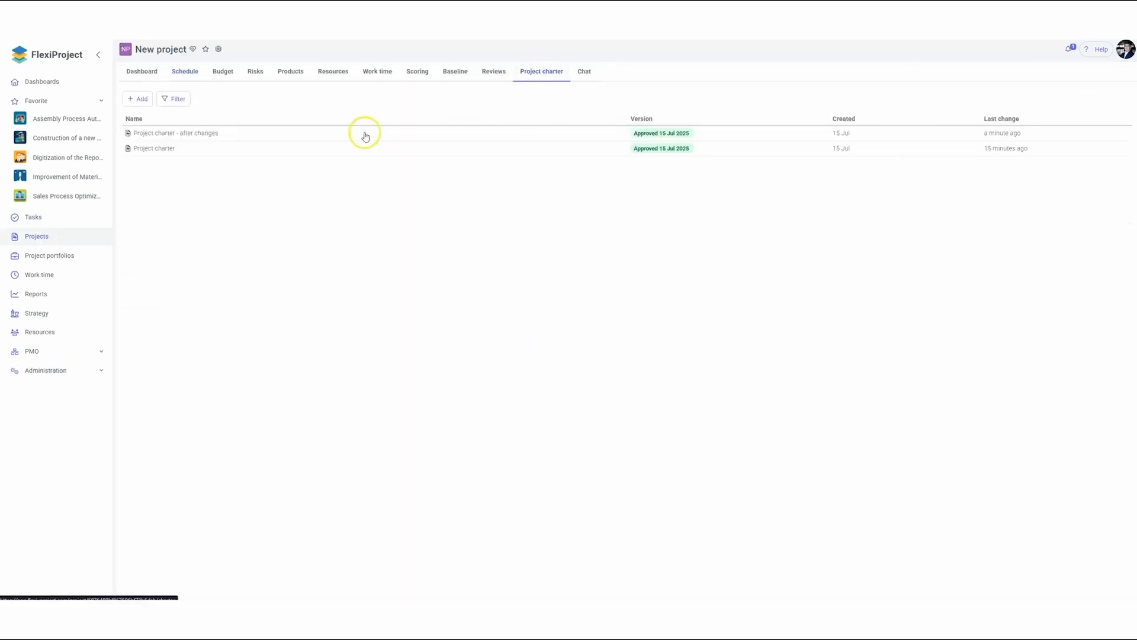
{"action": "left_click", "coordinate": [161, 149]}
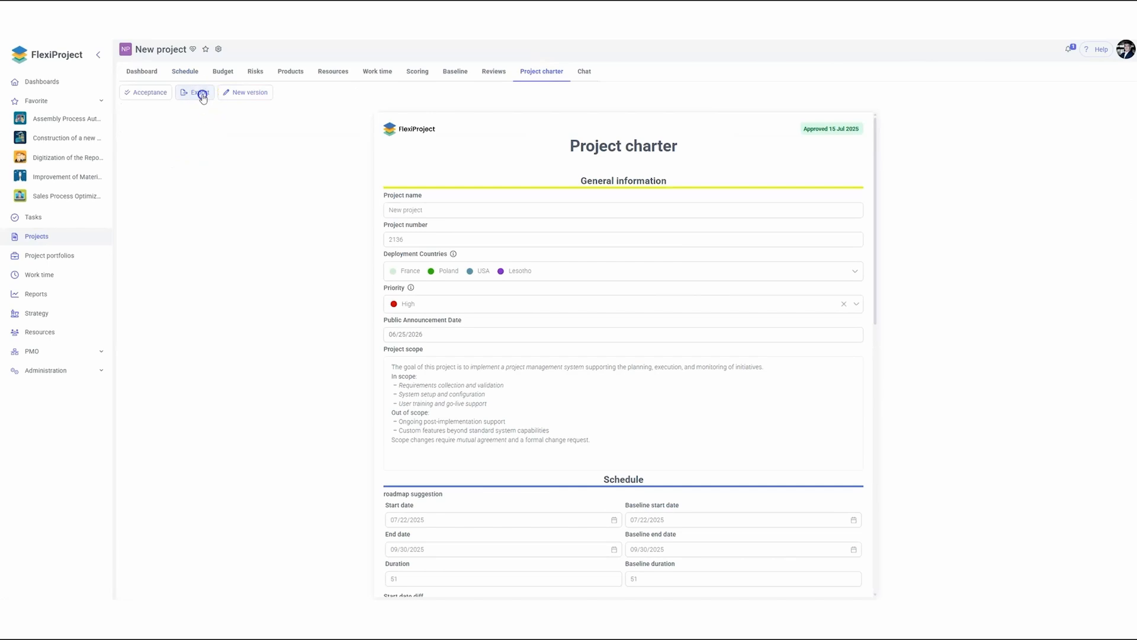
{"action": "left_click", "coordinate": [201, 93]}
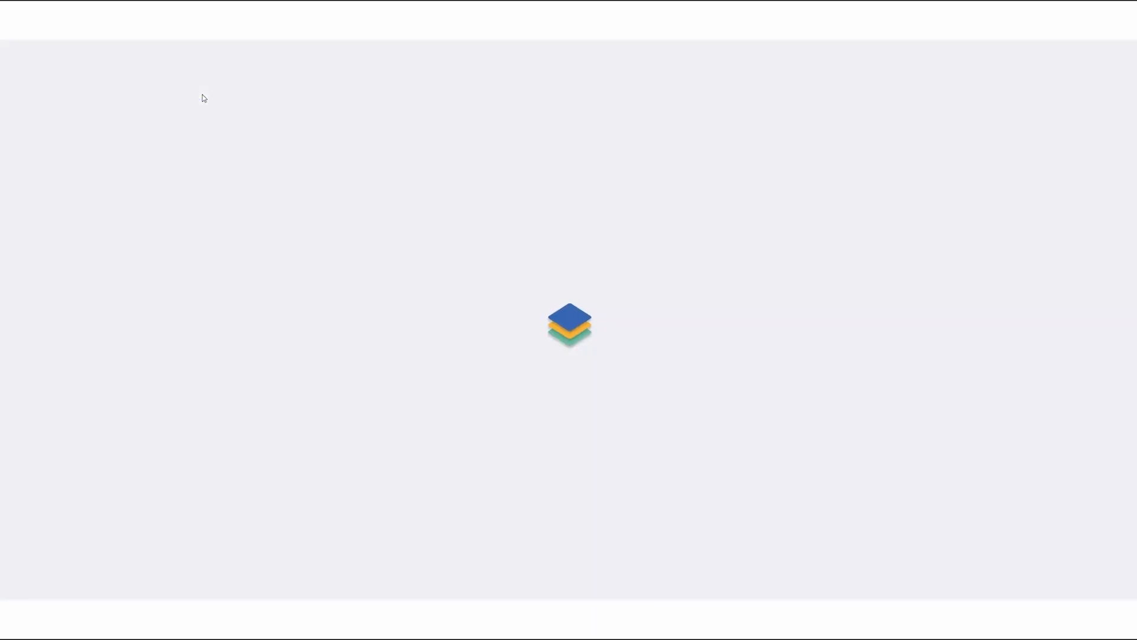